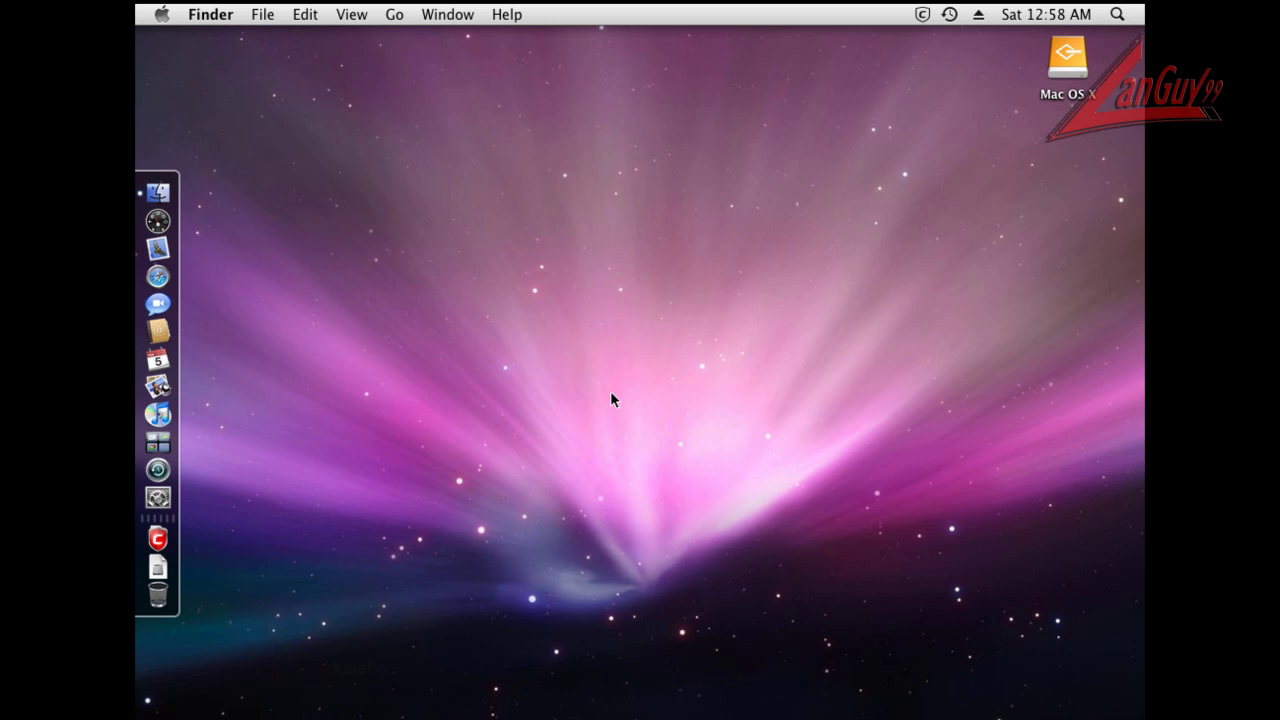
Launch COMODO Antivirus, move its window up, and show the Antivirus Tasks list
{"action": "left_click", "coordinate": [921, 14]}
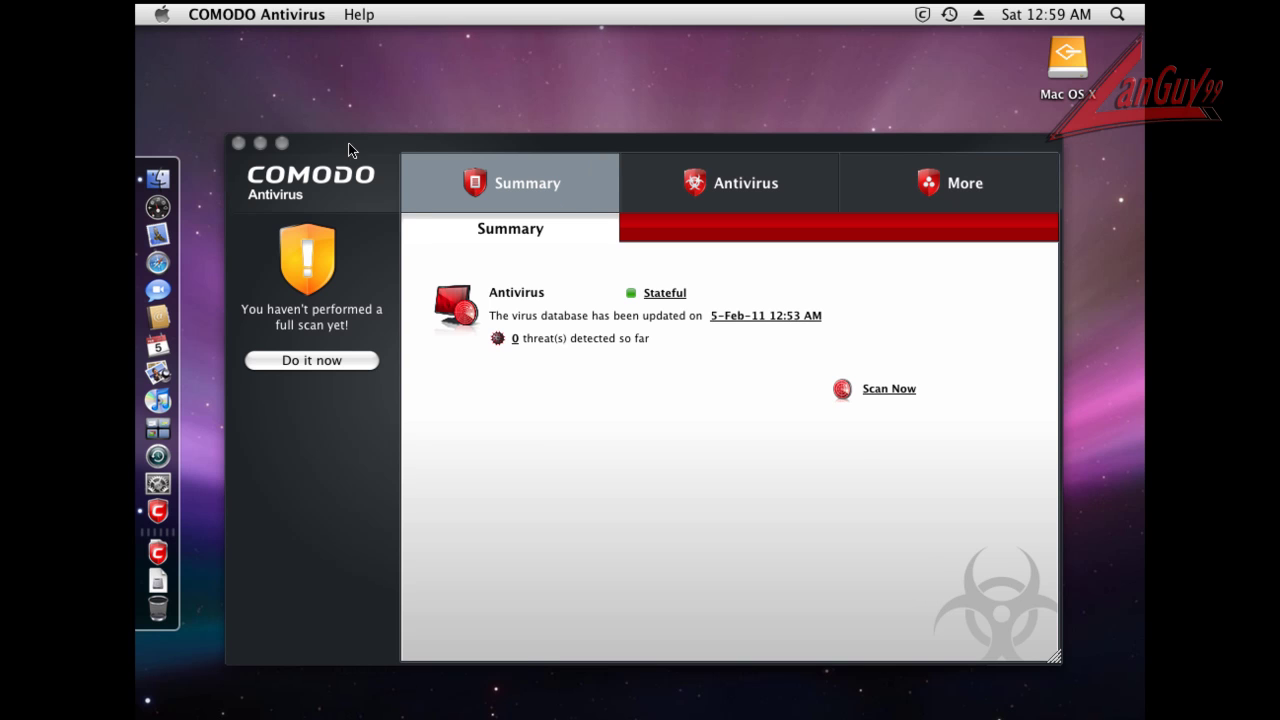
{"action": "left_click_drag", "start_coordinate": [349, 146], "coordinate": [349, 102]}
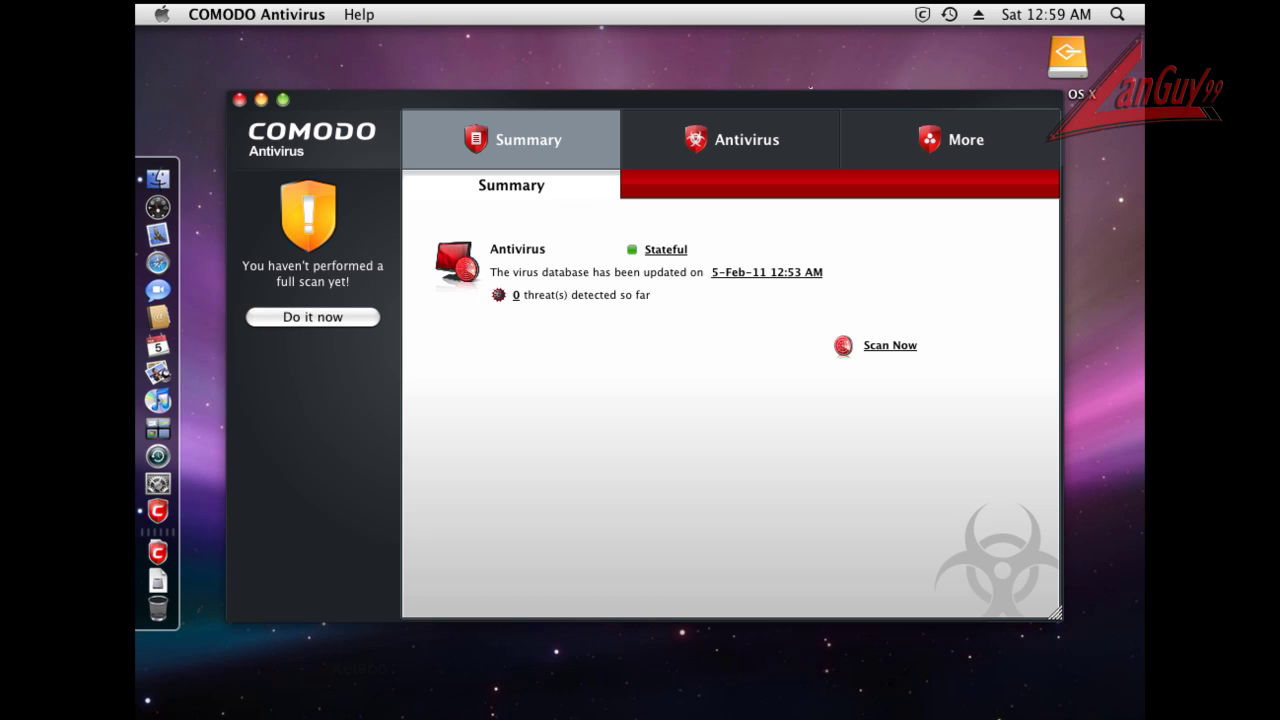
{"action": "left_click", "coordinate": [723, 143]}
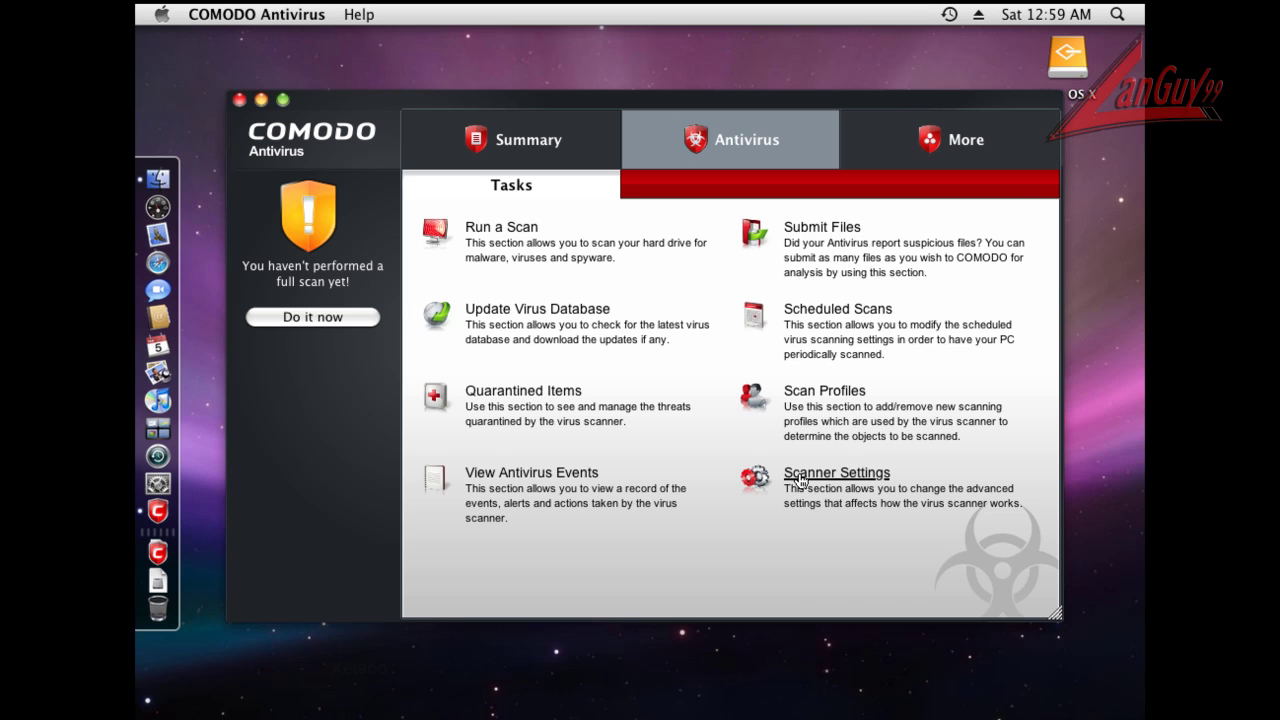
Open the virus scanner settings and review the Manual, Scheduled, Exclusions and Real Time tabs
{"action": "left_click", "coordinate": [878, 477]}
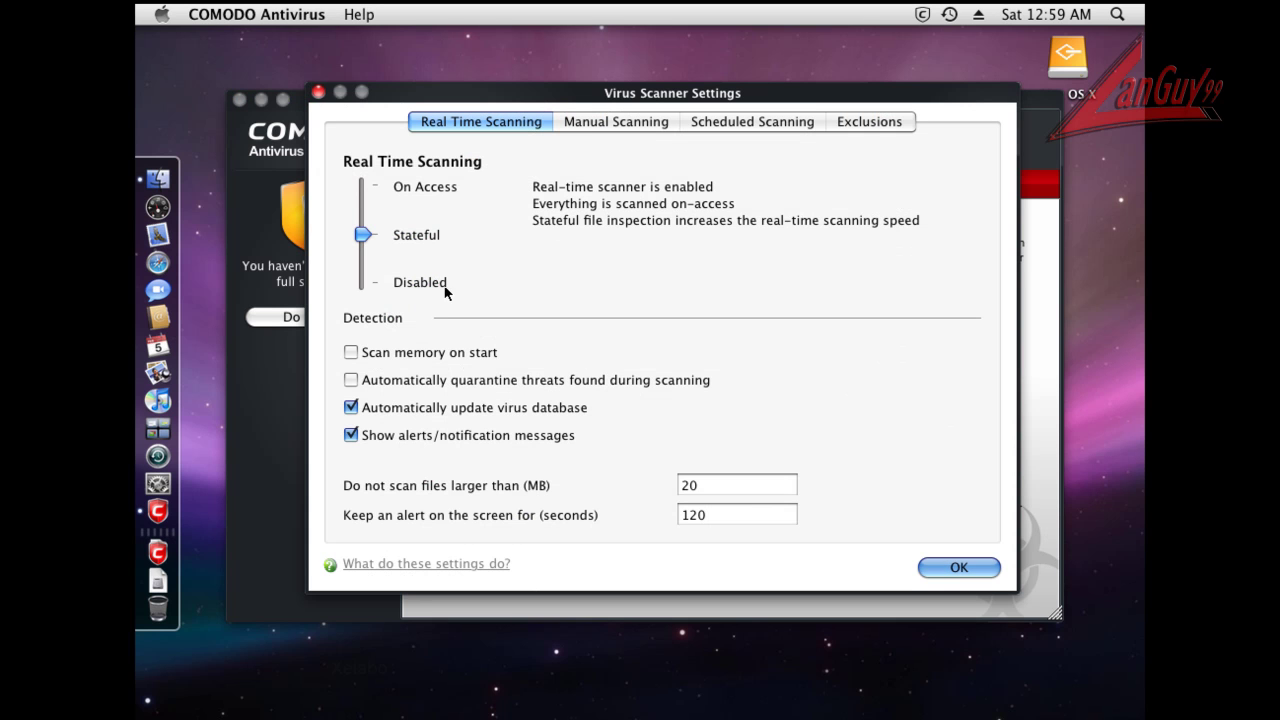
{"action": "left_click", "coordinate": [660, 124]}
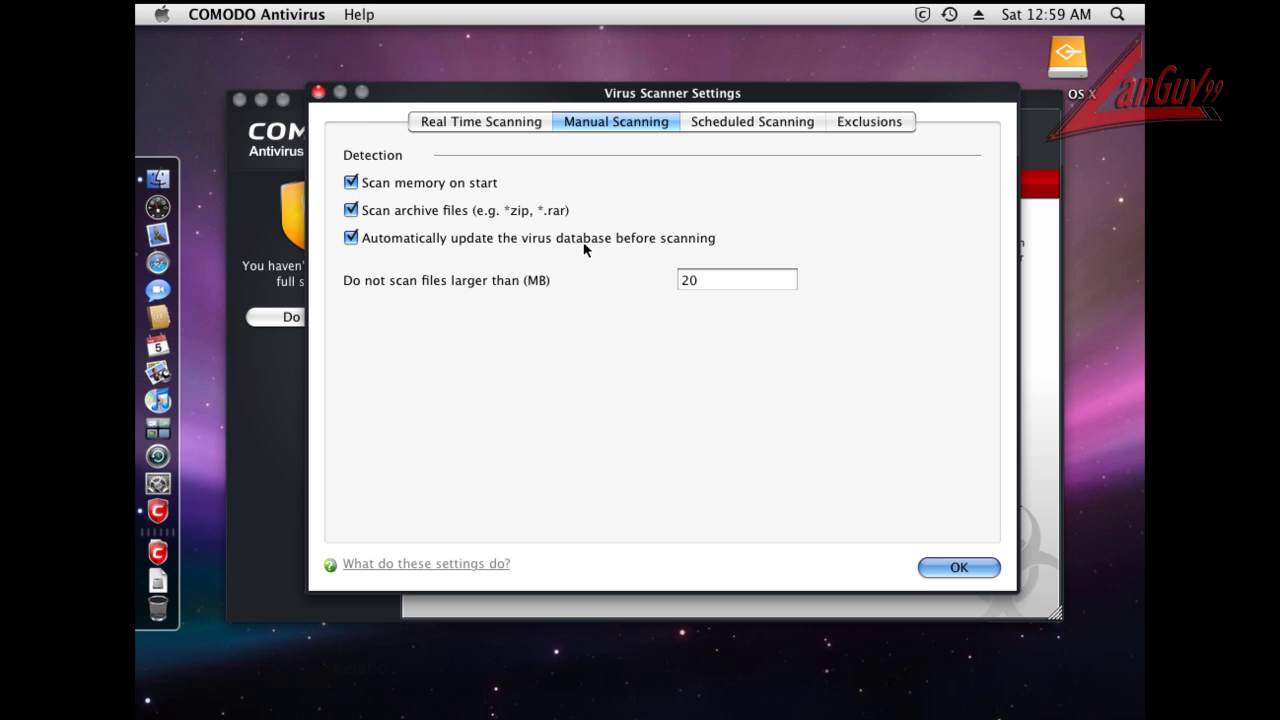
{"action": "left_click", "coordinate": [716, 124]}
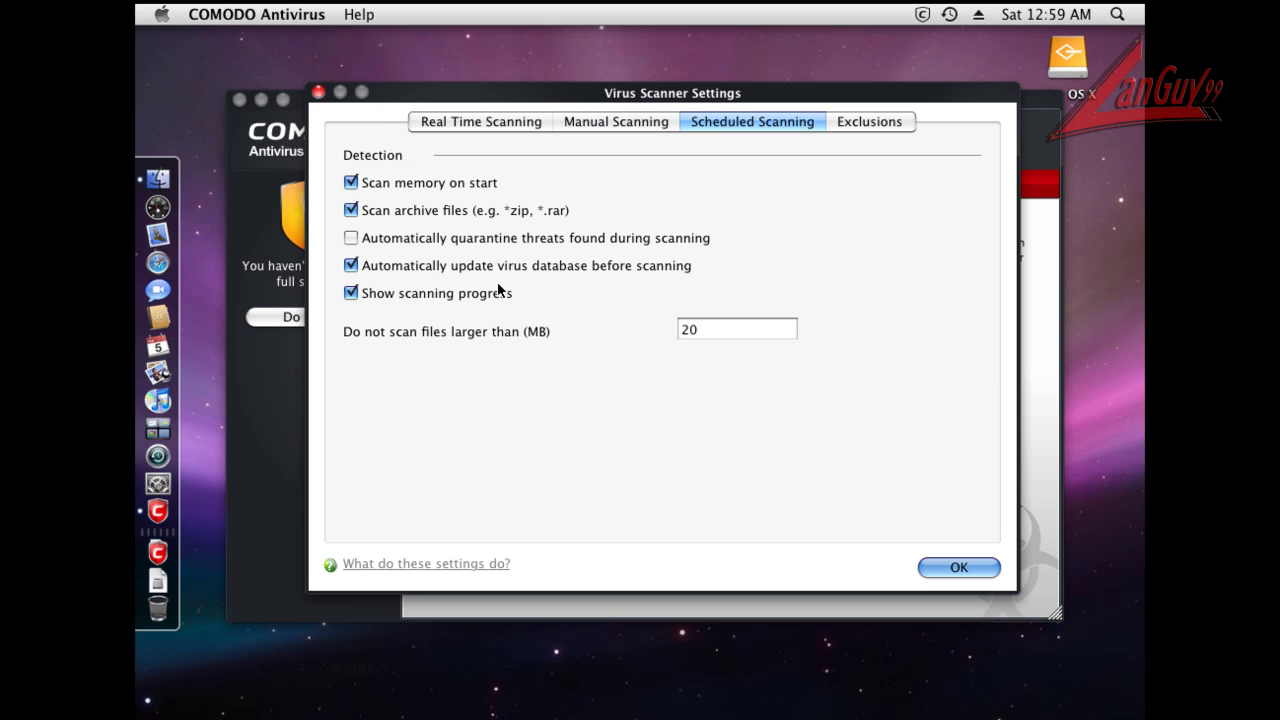
{"action": "left_click", "coordinate": [858, 120]}
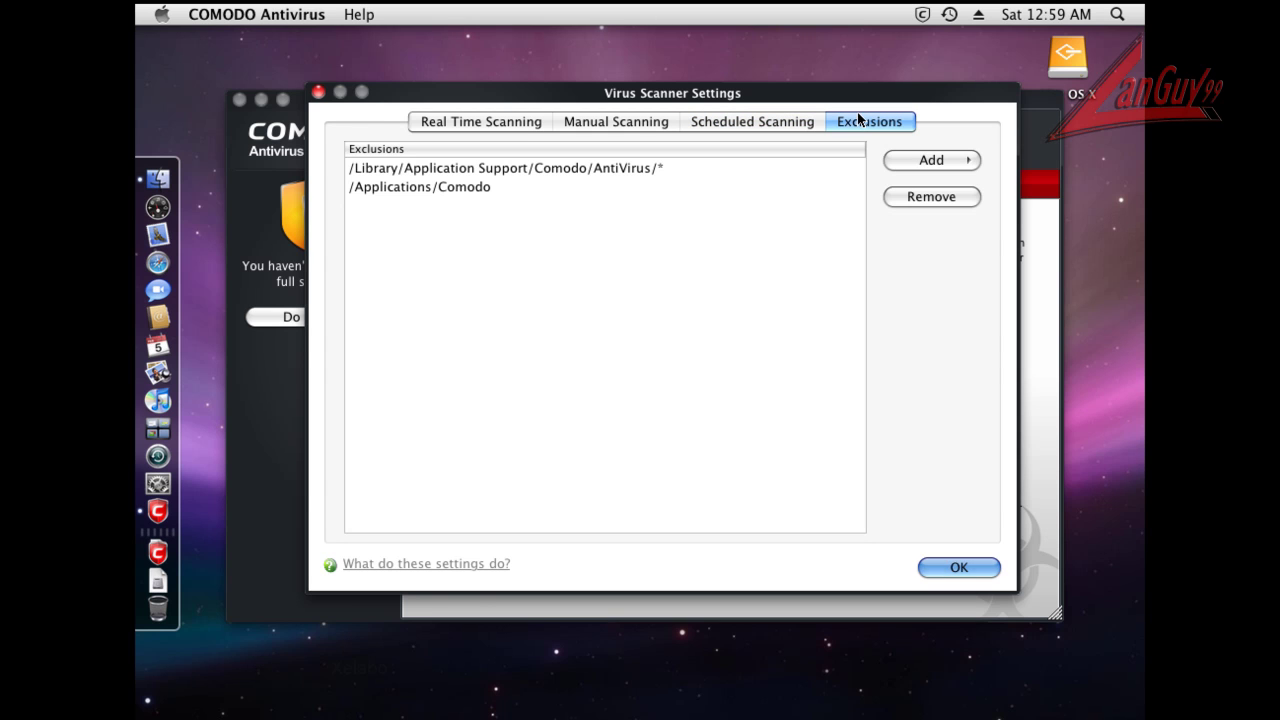
{"action": "left_click", "coordinate": [483, 121]}
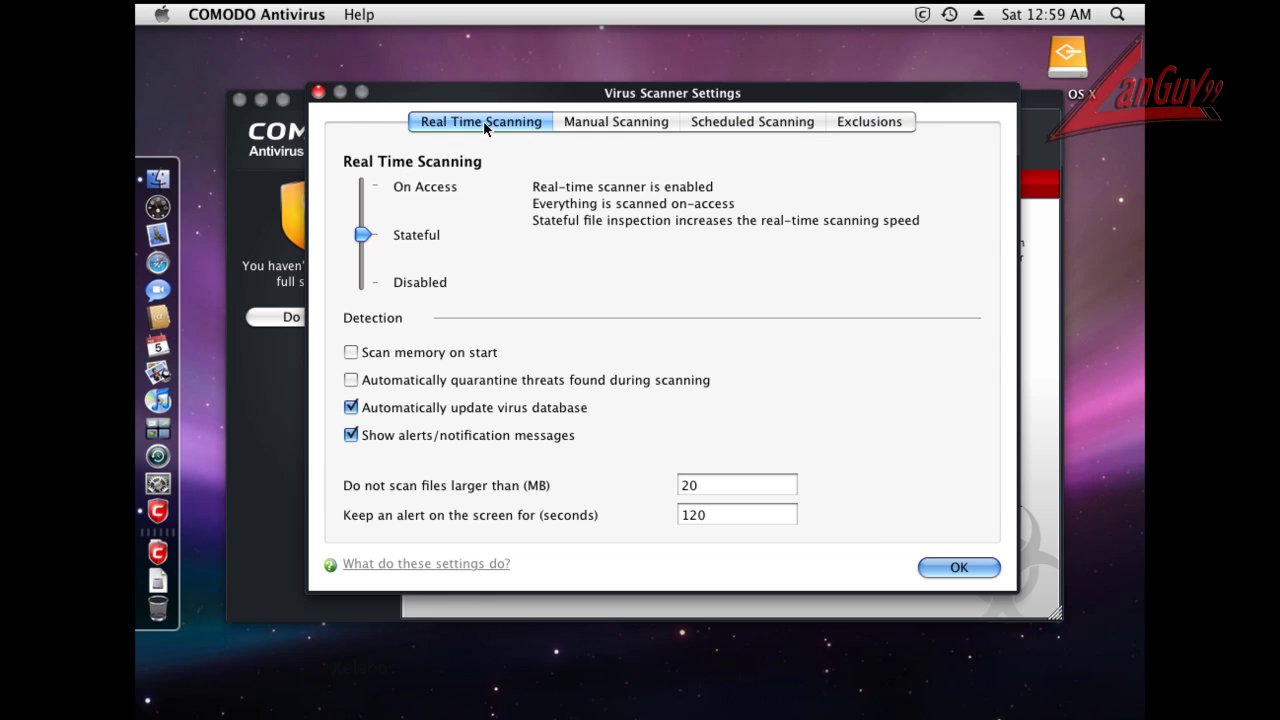
Close scanner settings, view the More and Summary pages, then quit COMODO Antivirus
{"action": "left_click", "coordinate": [977, 566]}
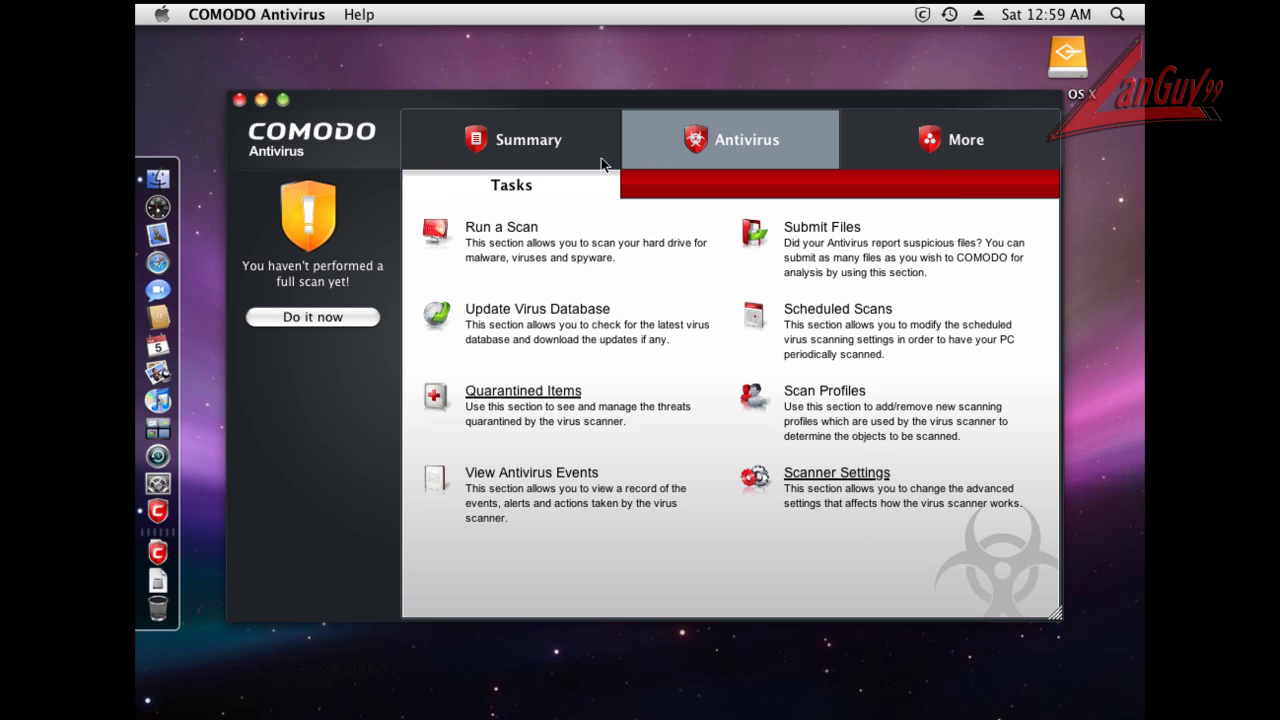
{"action": "left_click", "coordinate": [1000, 157]}
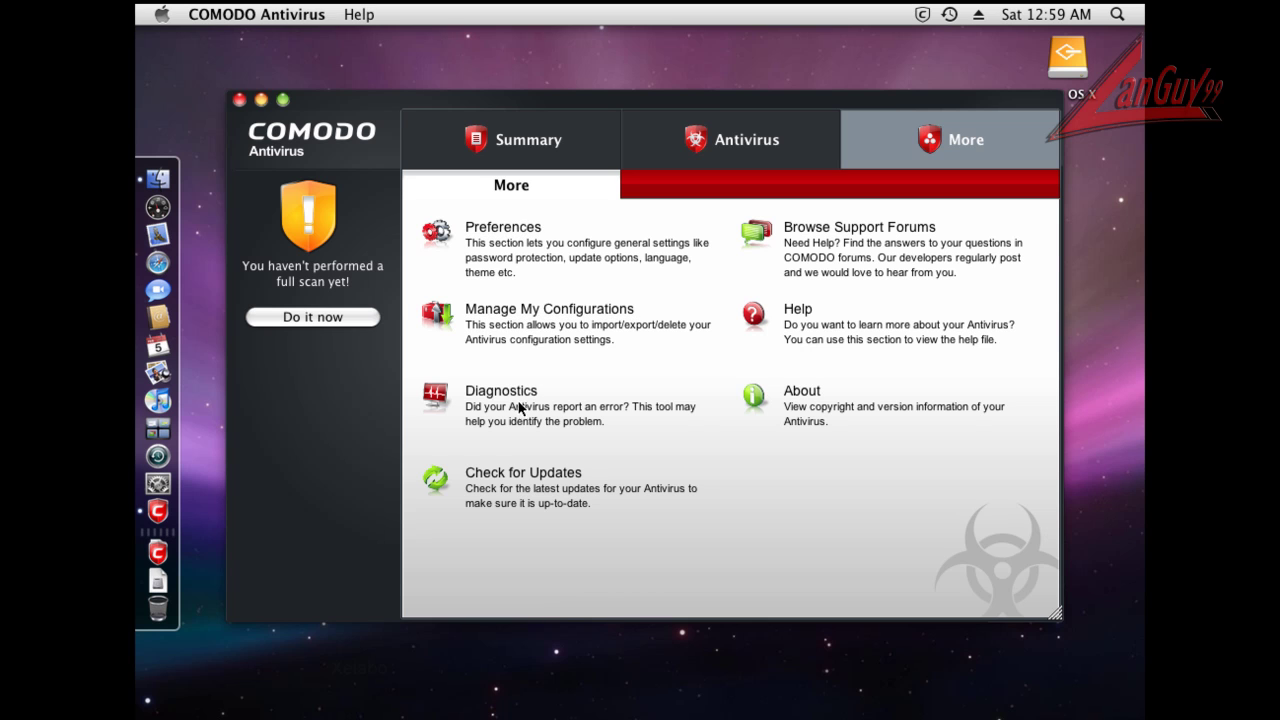
{"action": "left_click", "coordinate": [420, 142]}
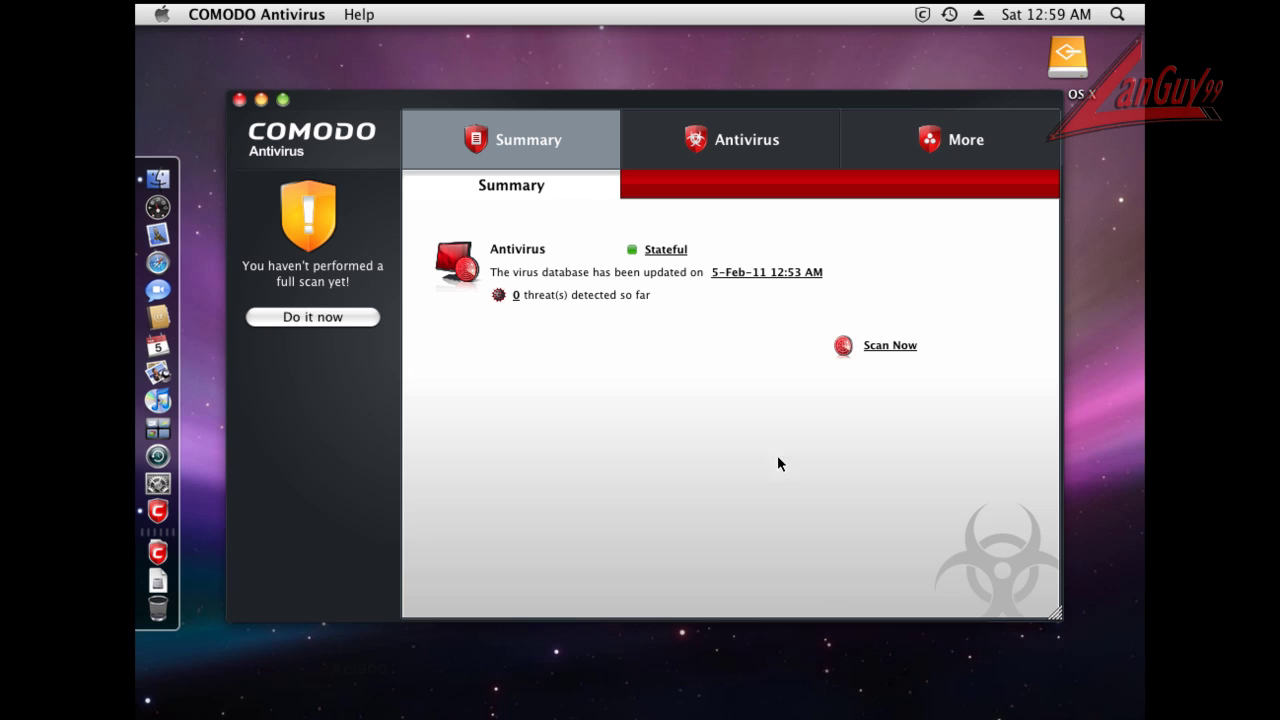
{"action": "left_click", "coordinate": [240, 100]}
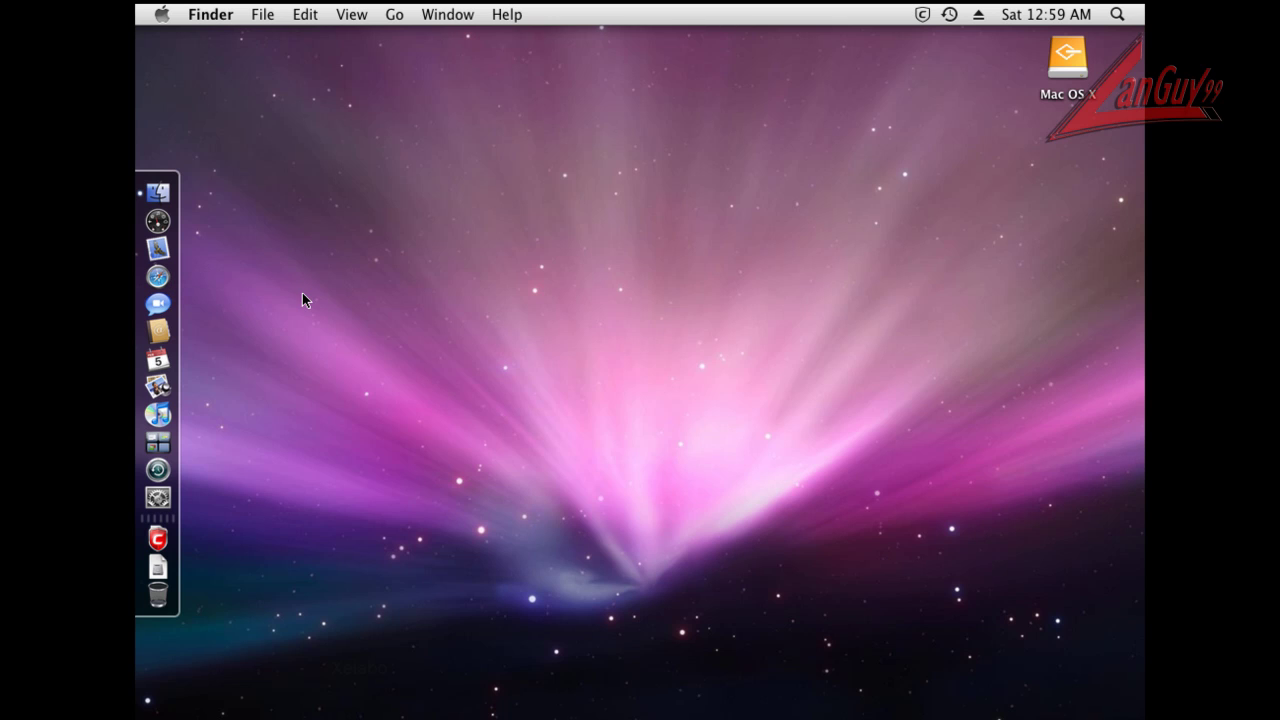
Launch Safari and load google.com by replacing the address bar URL
{"action": "left_click", "coordinate": [160, 277]}
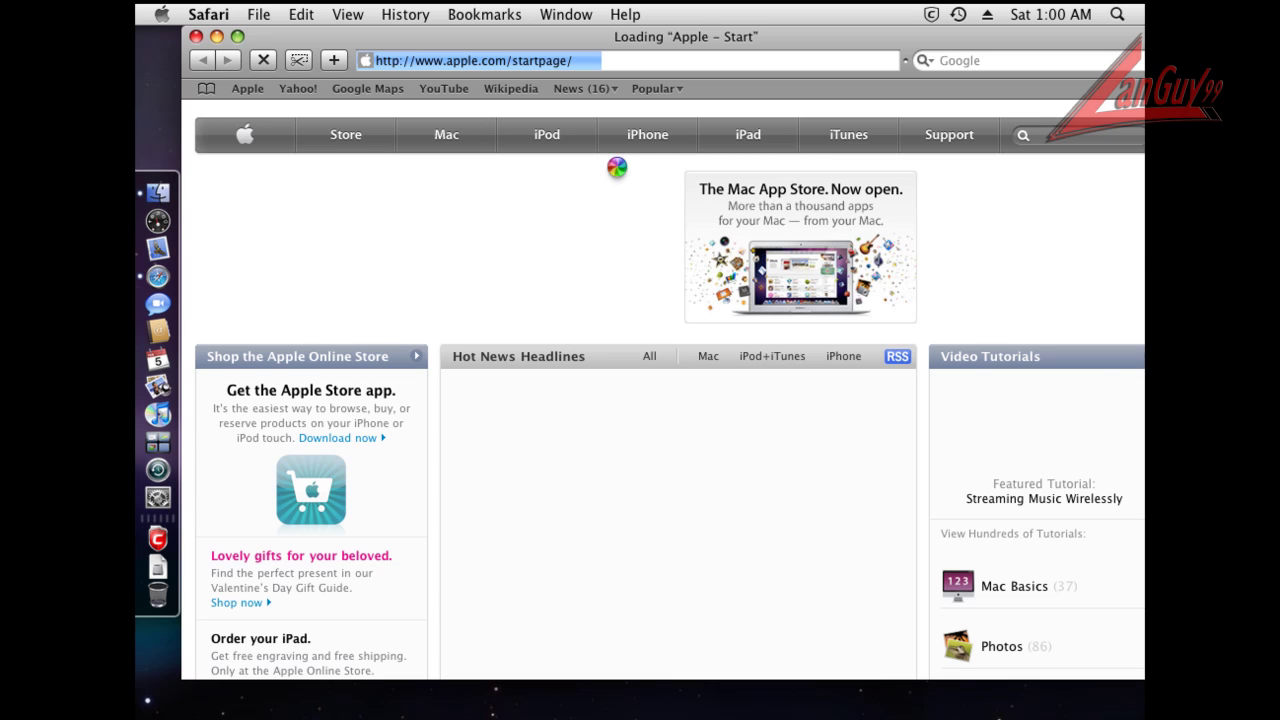
{"action": "key", "text": "super+3"}
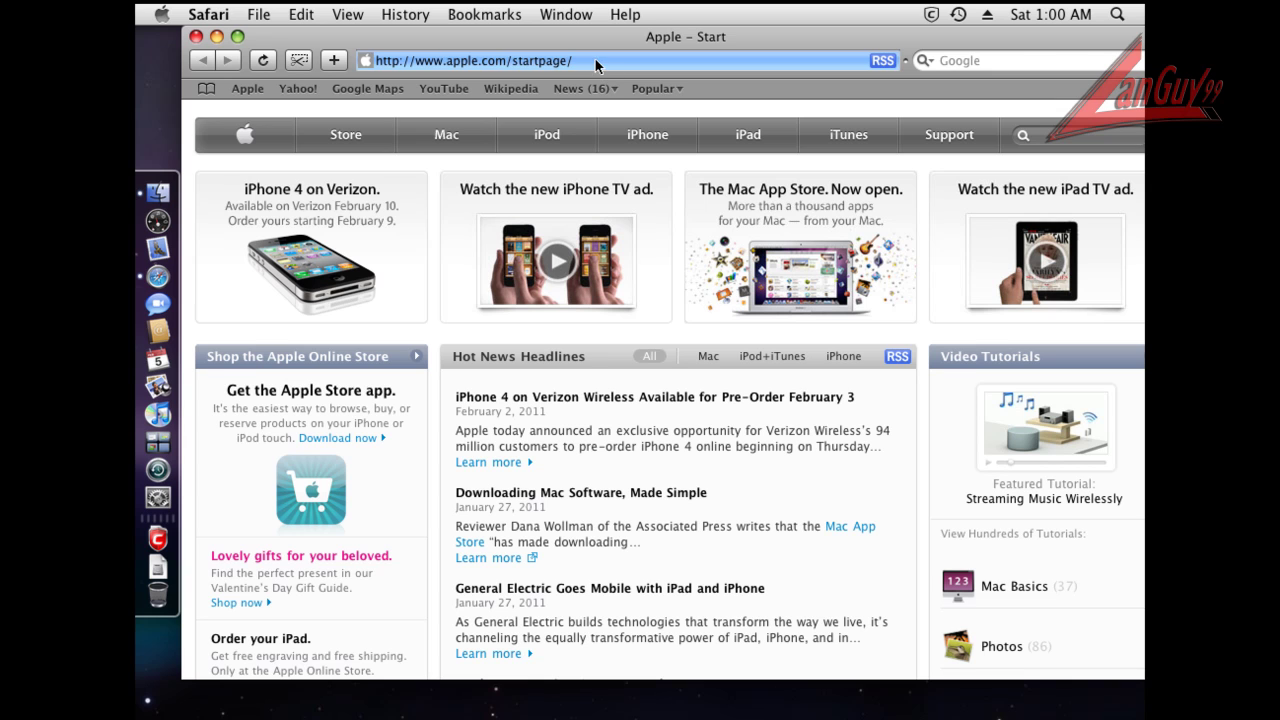
{"action": "left_click", "coordinate": [595, 60]}
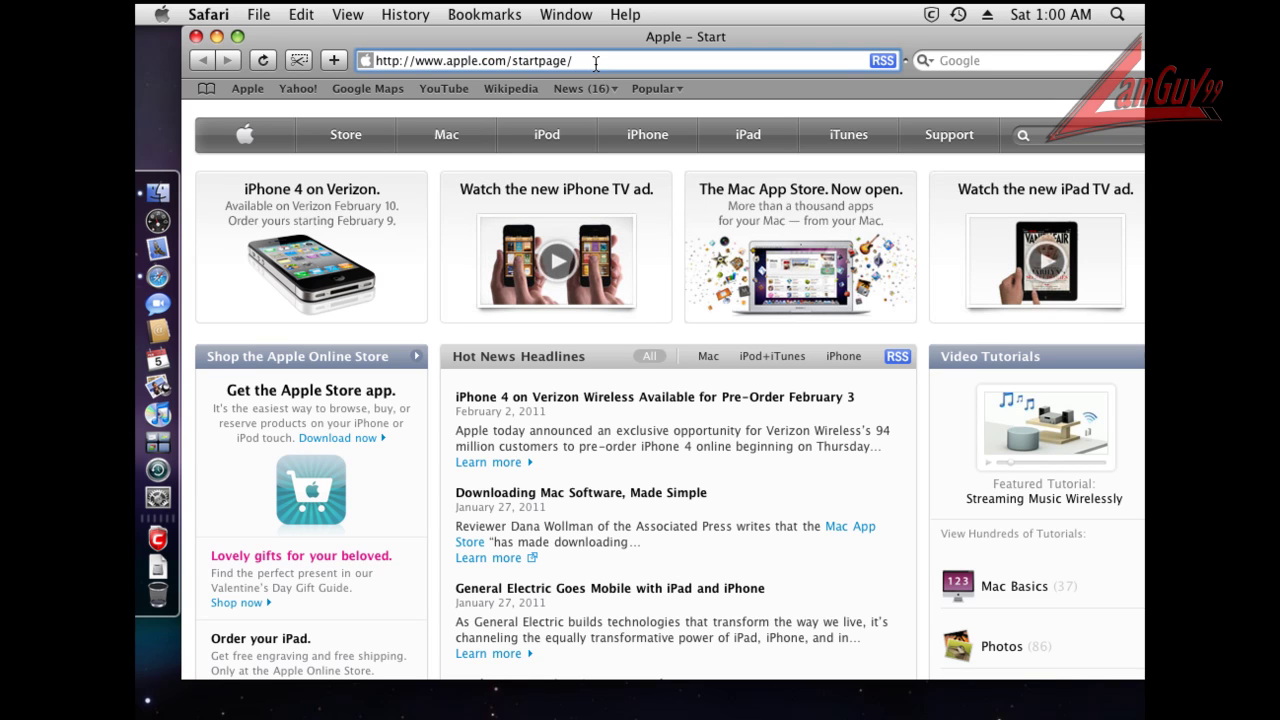
{"action": "key", "text": "shift+Left"}
{"action": "key", "text": "shift+Home"}
{"action": "type", "text": "go"}
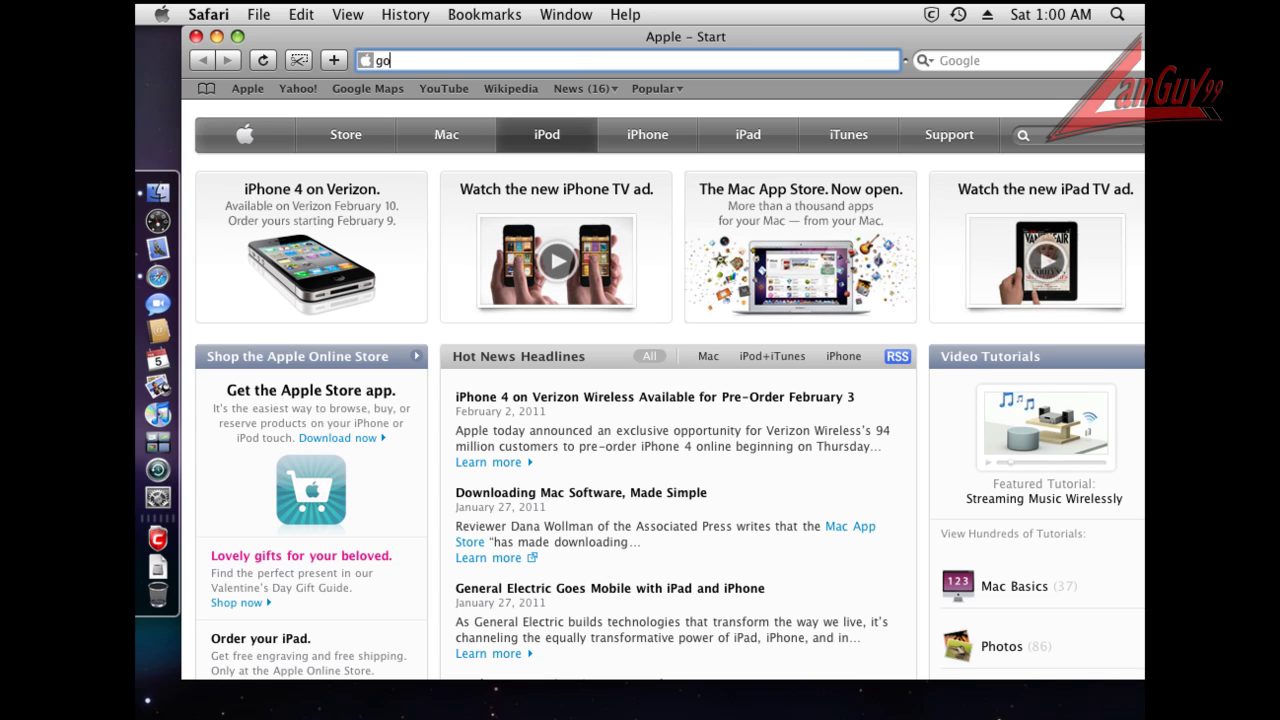
{"action": "type", "text": "ogle.com"}
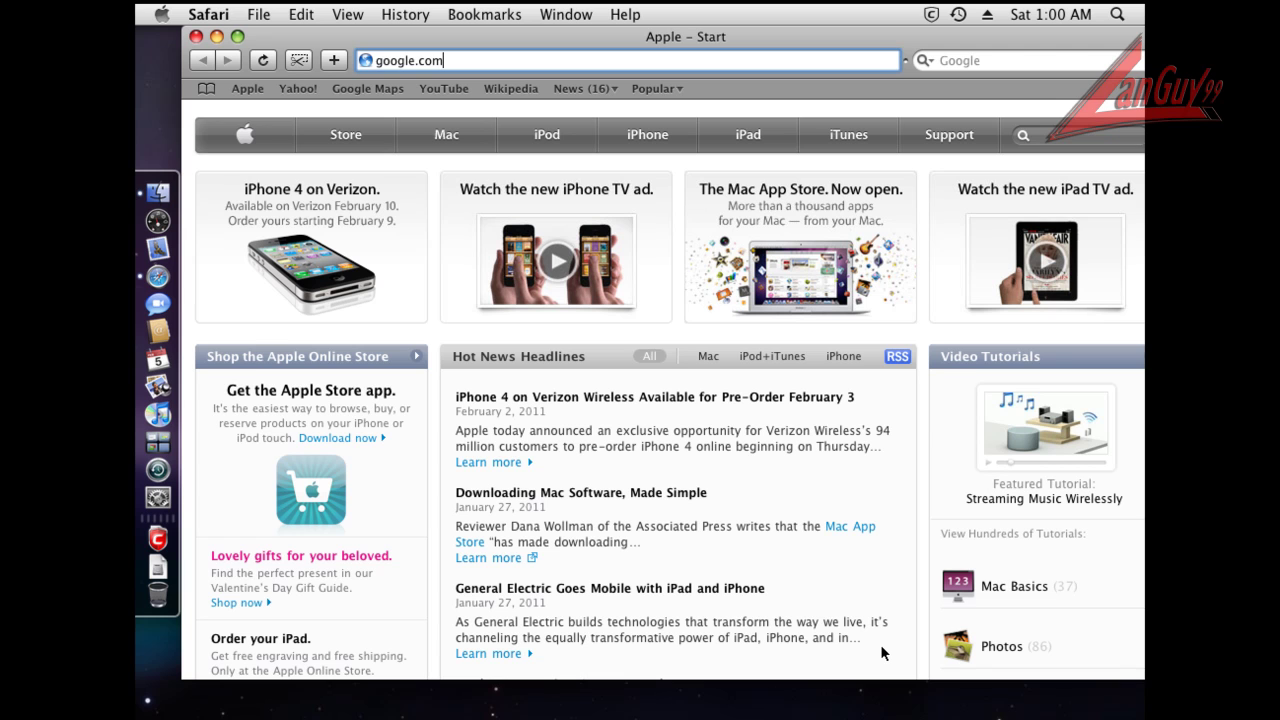
{"action": "key", "text": "Return"}
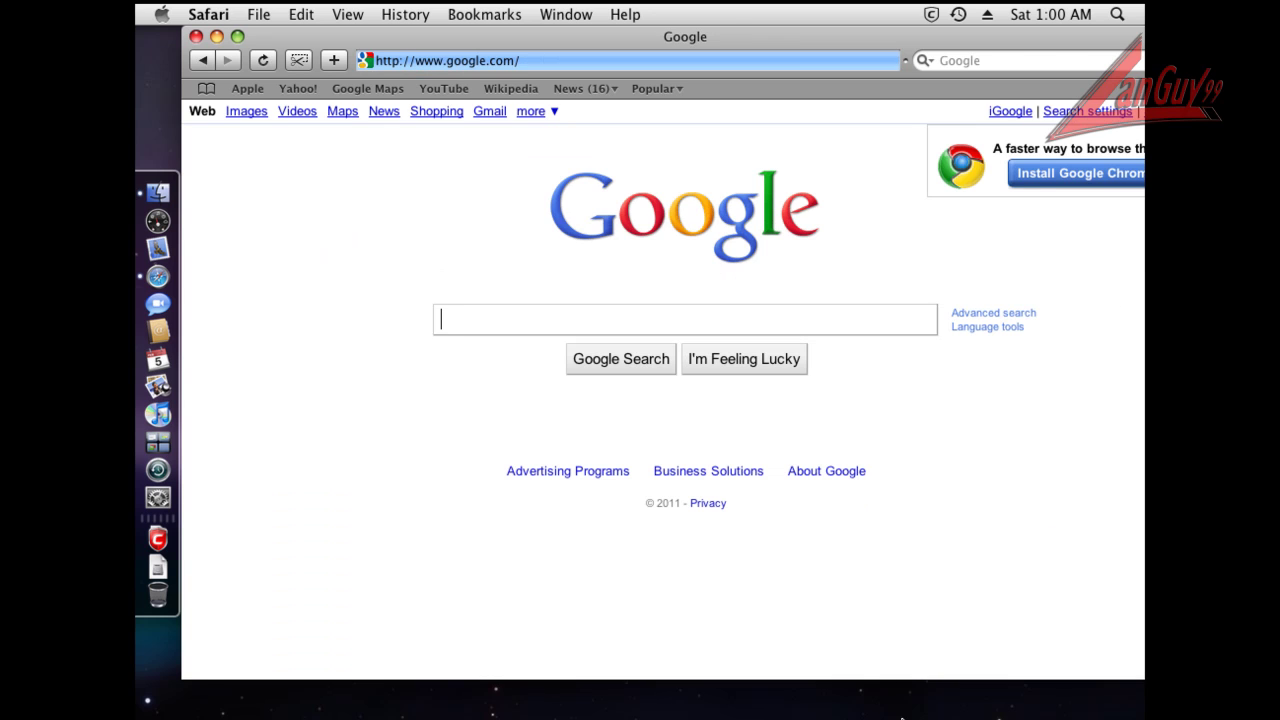
Search Google for 'eicar test string' using the autocomplete suggestion
{"action": "type", "text": "eic"}
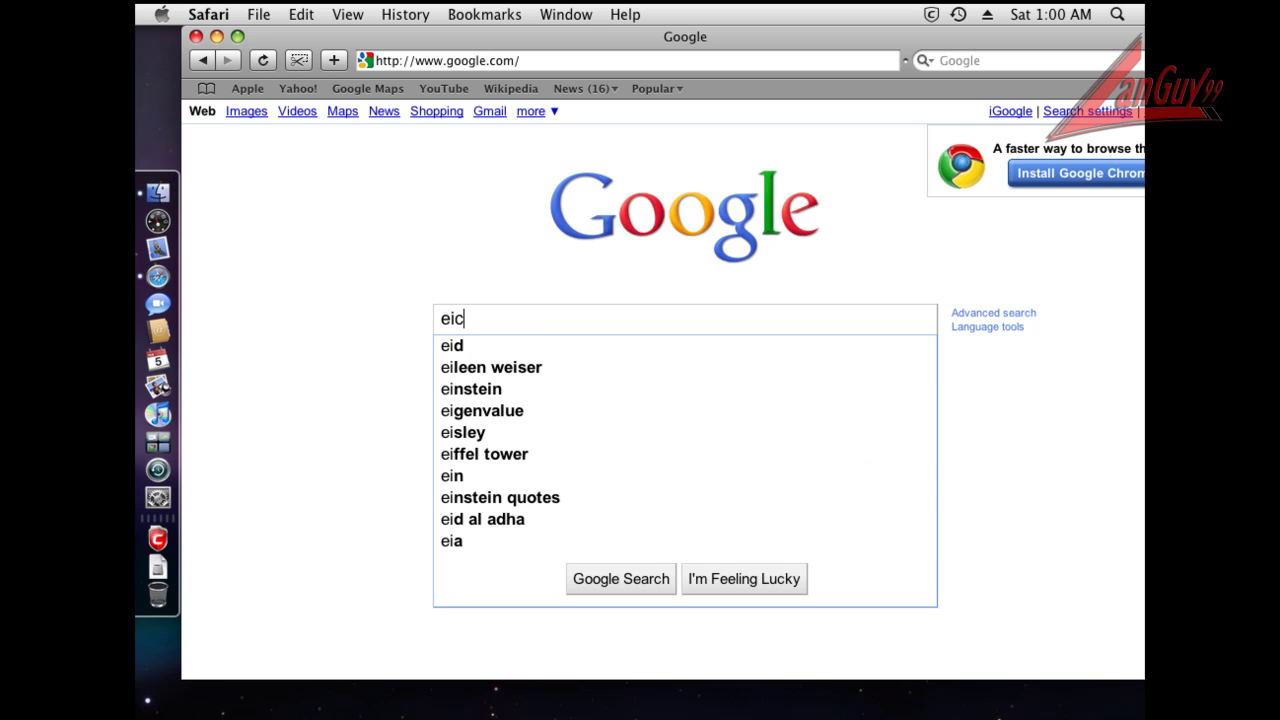
{"action": "type", "text": "ar"}
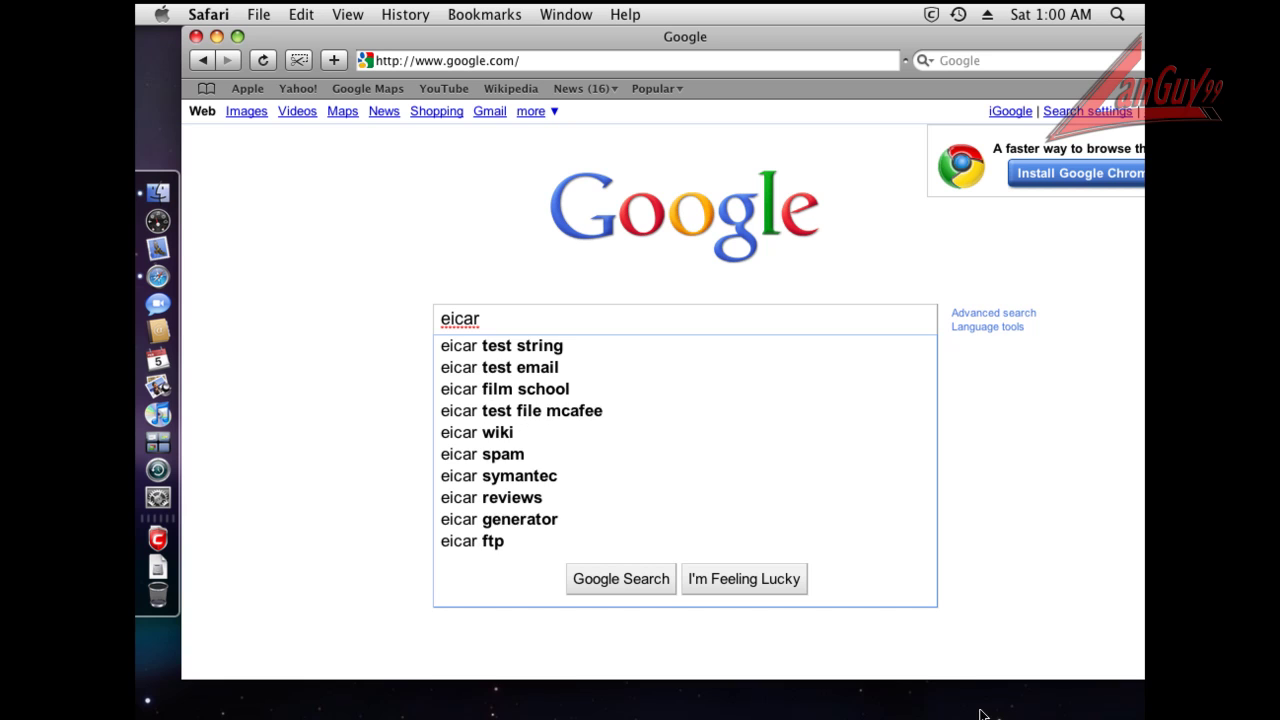
{"action": "type", "text": " t"}
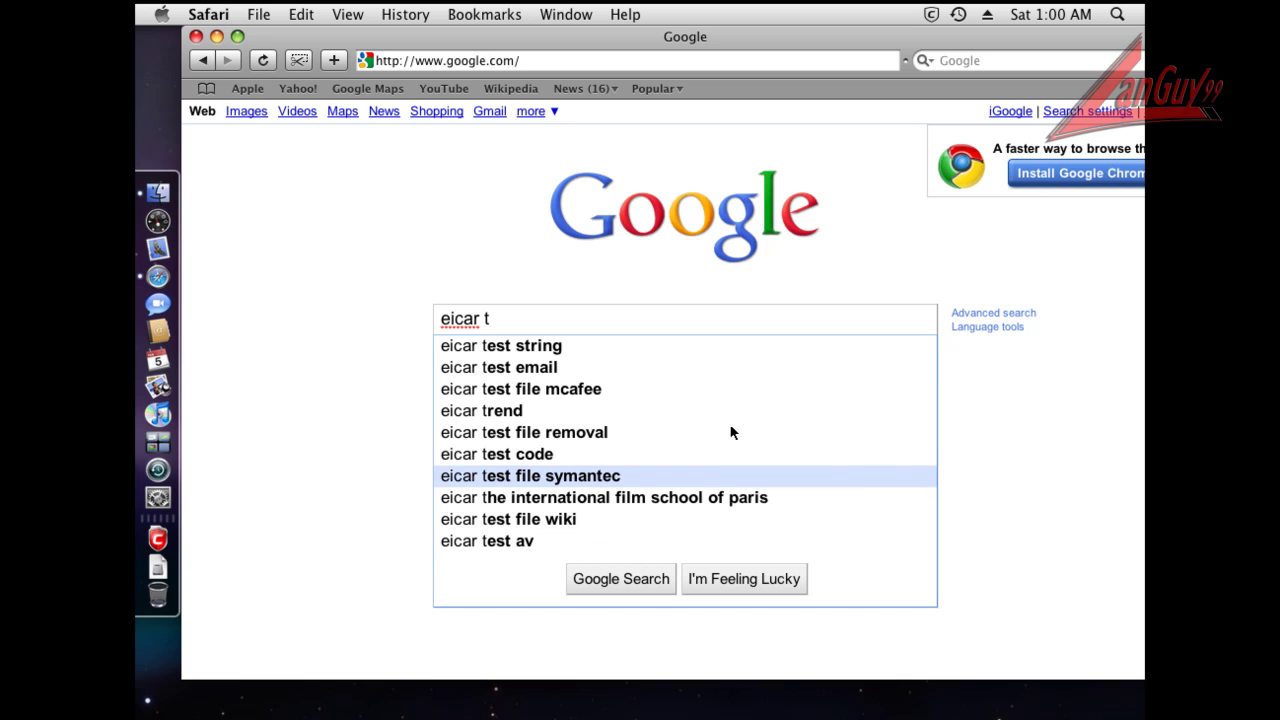
{"action": "left_click", "coordinate": [631, 346]}
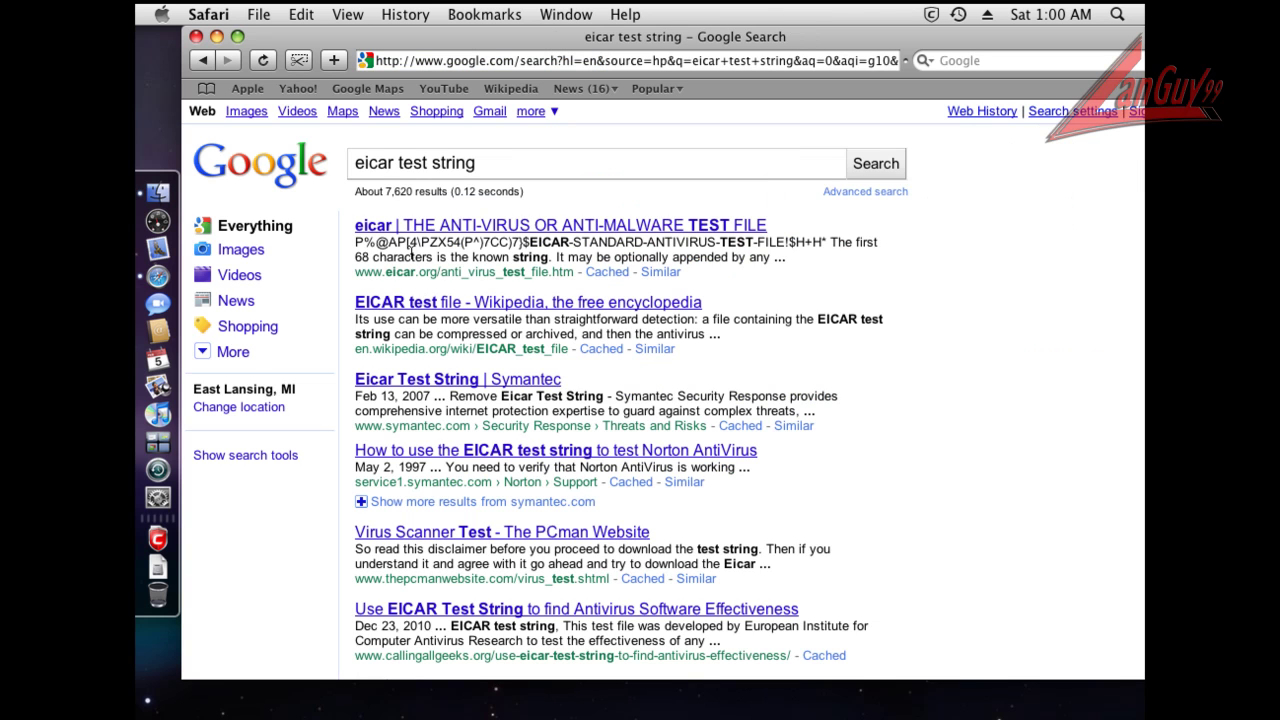
Open the eicar.org test file page, scroll to its download links, and check the Downloads stack
{"action": "left_click", "coordinate": [440, 226]}
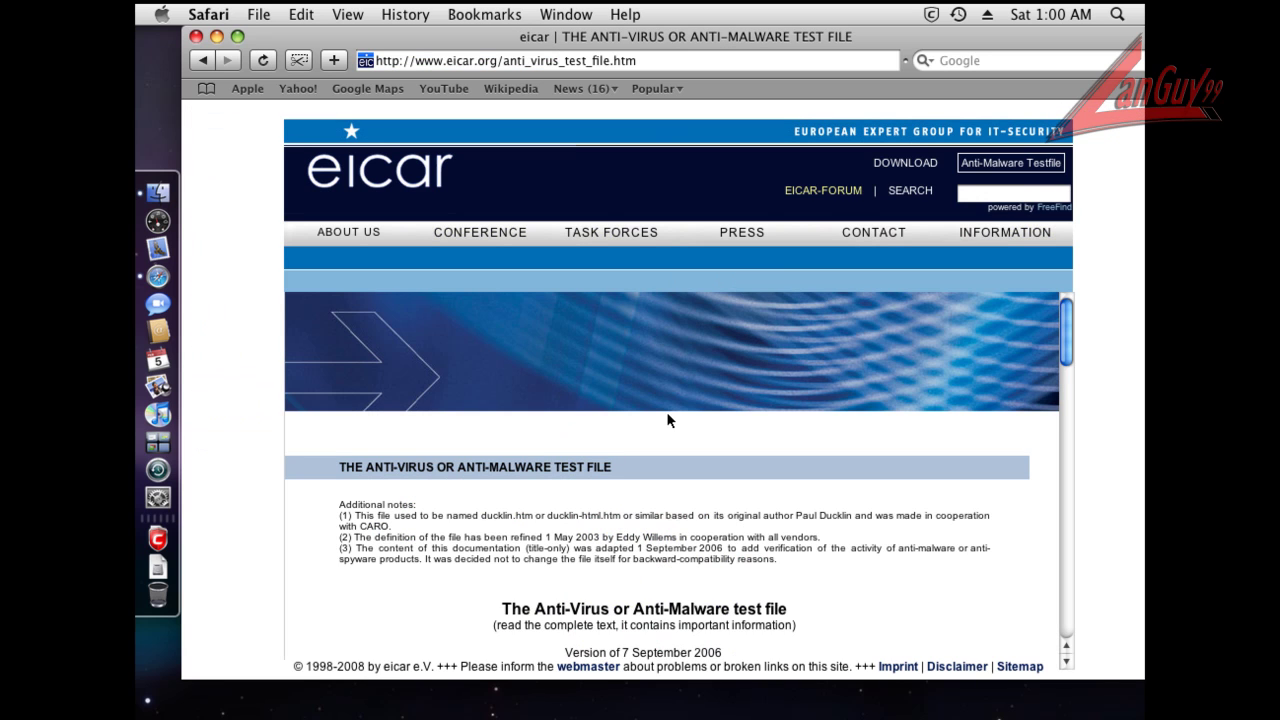
{"action": "scroll", "coordinate": [903, 387], "scroll_direction": "down", "scroll_amount": 2}
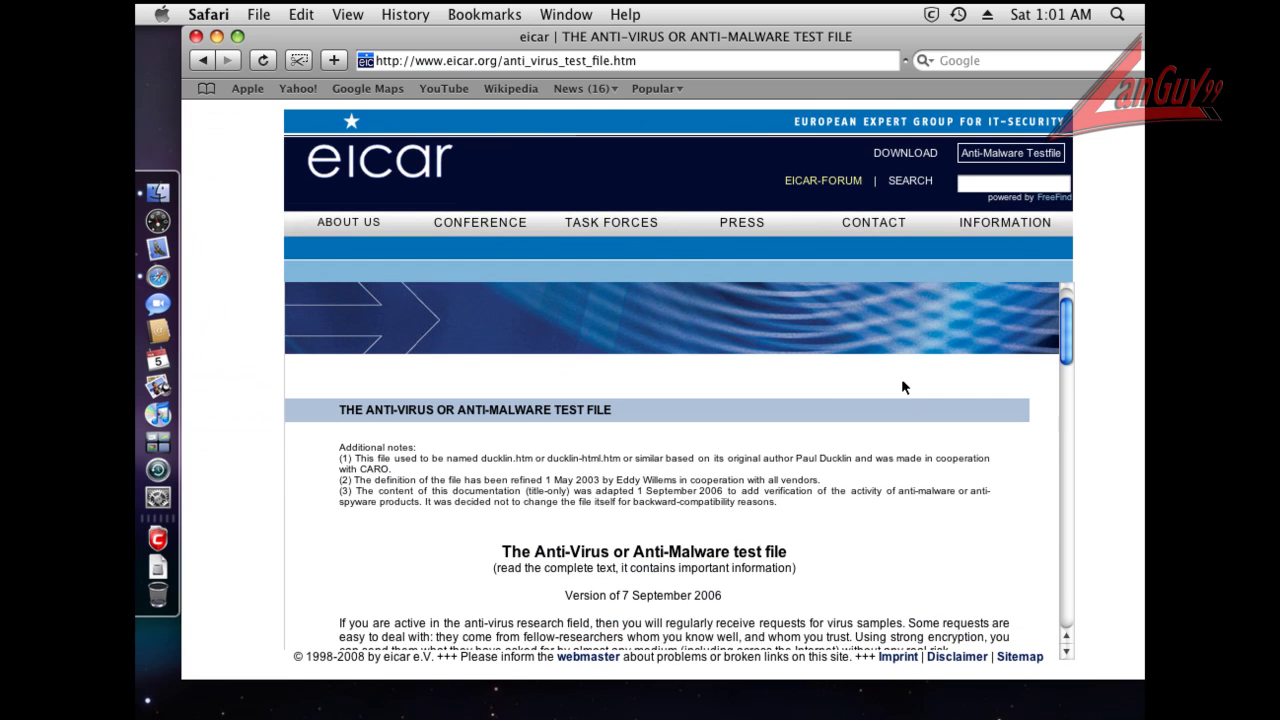
{"action": "scroll", "coordinate": [828, 386], "scroll_direction": "down", "scroll_amount": 3}
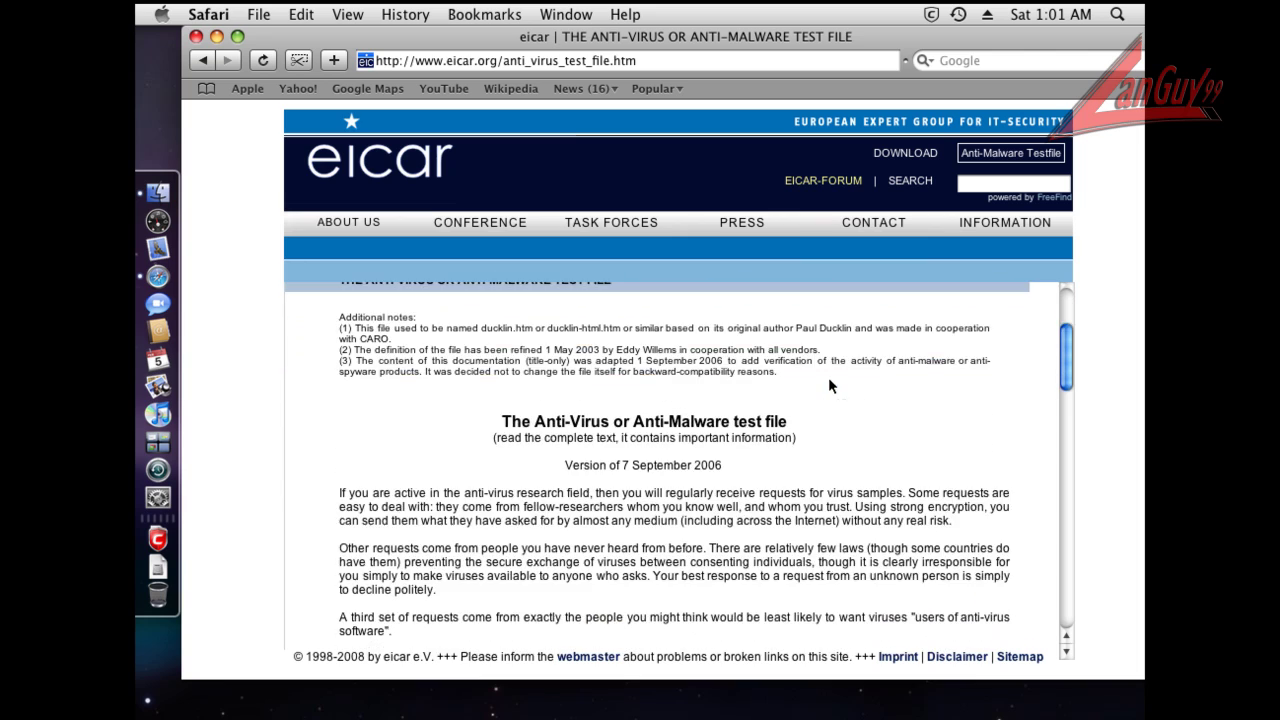
{"action": "scroll", "coordinate": [828, 386], "scroll_direction": "down", "scroll_amount": 2}
{"action": "scroll", "coordinate": [828, 386], "scroll_direction": "down", "scroll_amount": 5}
{"action": "scroll", "coordinate": [828, 386], "scroll_direction": "down", "scroll_amount": 3}
{"action": "scroll", "coordinate": [828, 386], "scroll_direction": "down", "scroll_amount": 4}
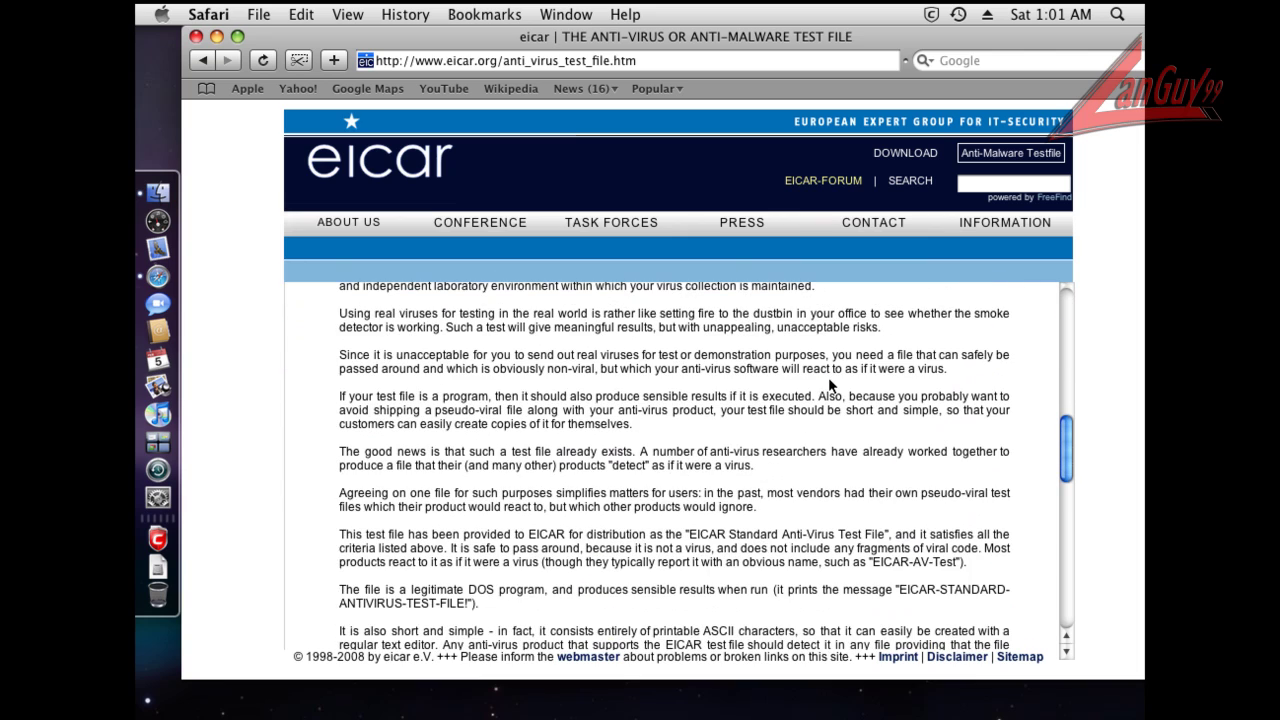
{"action": "scroll", "coordinate": [828, 380], "scroll_direction": "down", "scroll_amount": 2}
{"action": "scroll", "coordinate": [828, 380], "scroll_direction": "down", "scroll_amount": 2}
{"action": "scroll", "coordinate": [790, 376], "scroll_direction": "down", "scroll_amount": 4}
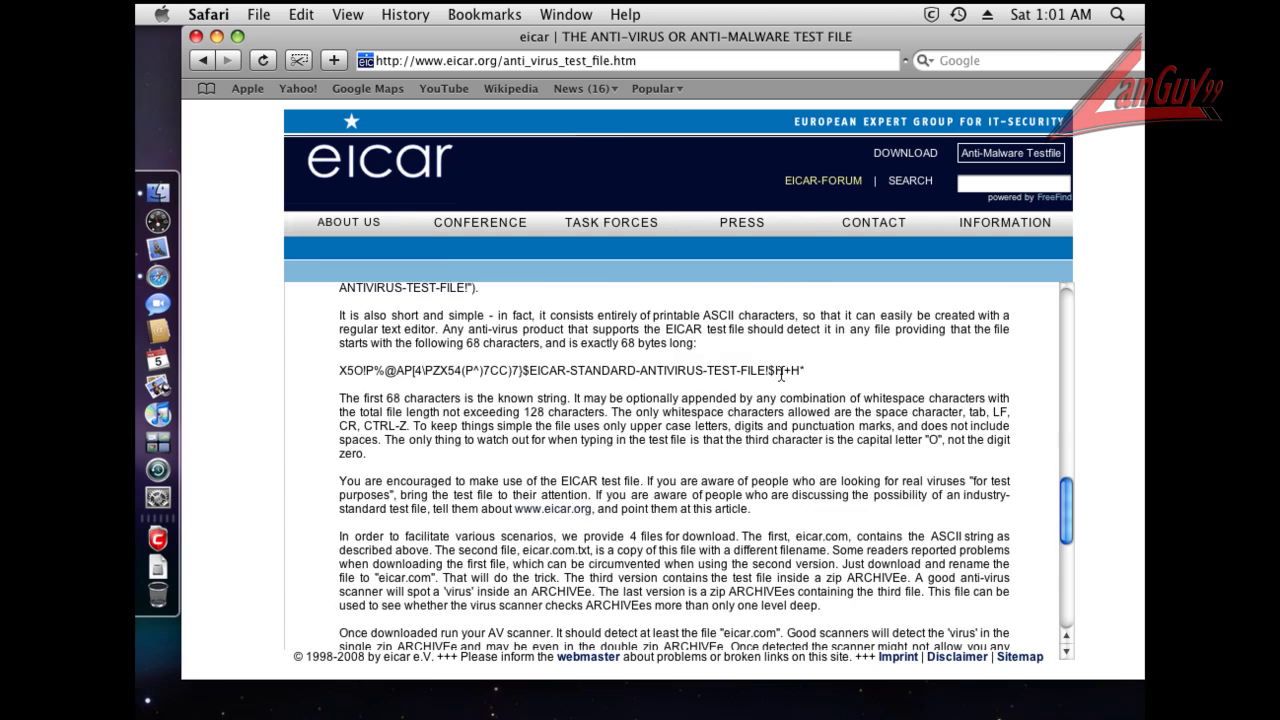
{"action": "scroll", "coordinate": [781, 374], "scroll_direction": "down", "scroll_amount": 5}
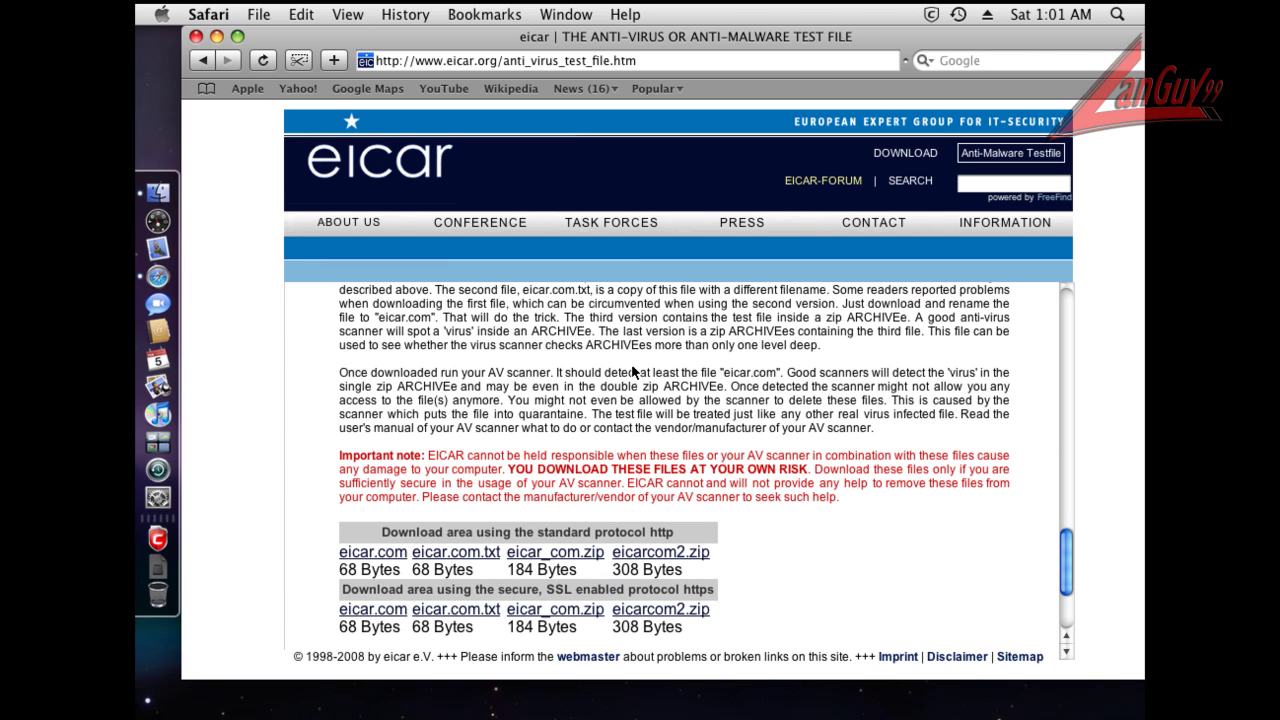
{"action": "left_click", "coordinate": [157, 567]}
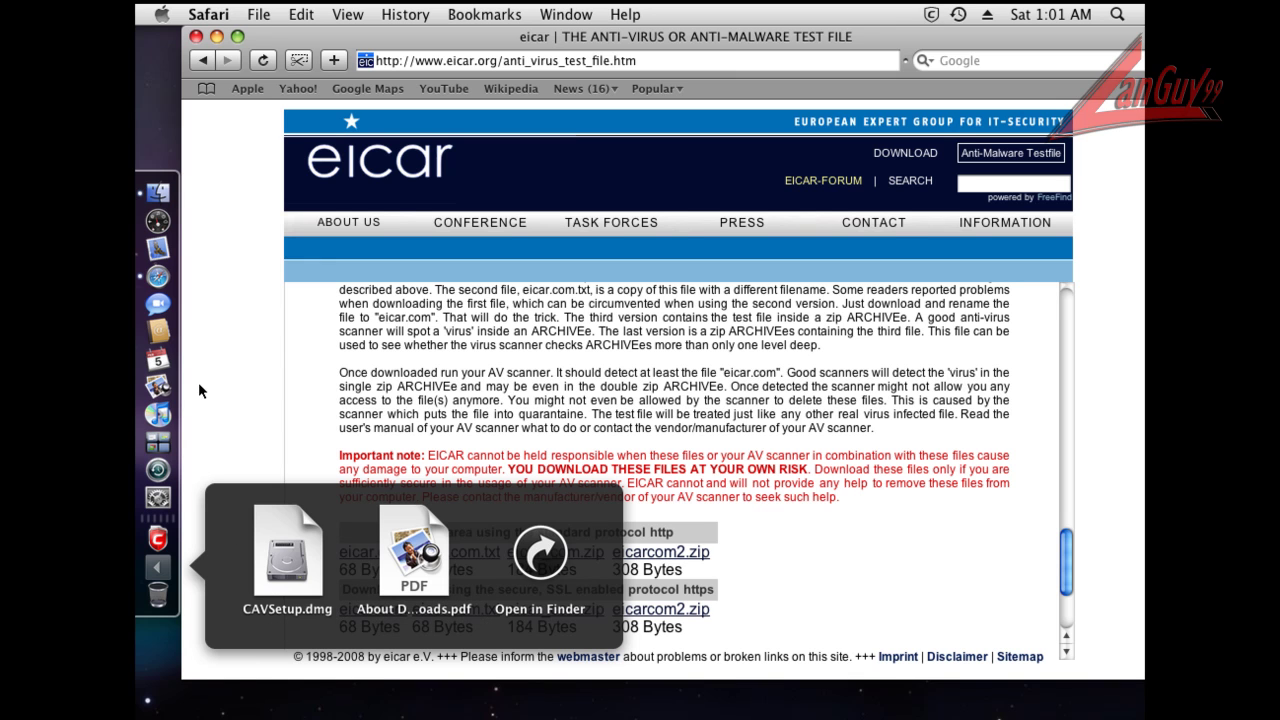
{"action": "left_click", "coordinate": [229, 277]}
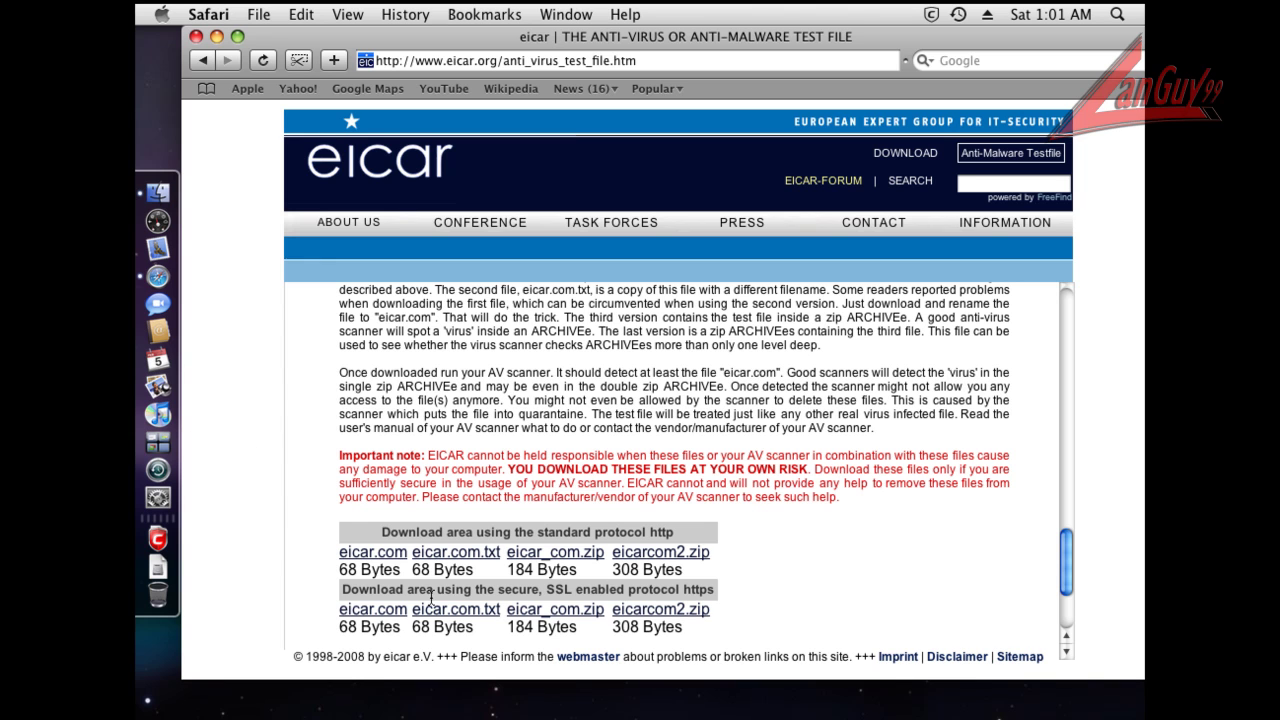
Download eicar.com and choose Clean in the COMODO Antivirus alert
{"action": "left_click", "coordinate": [385, 557]}
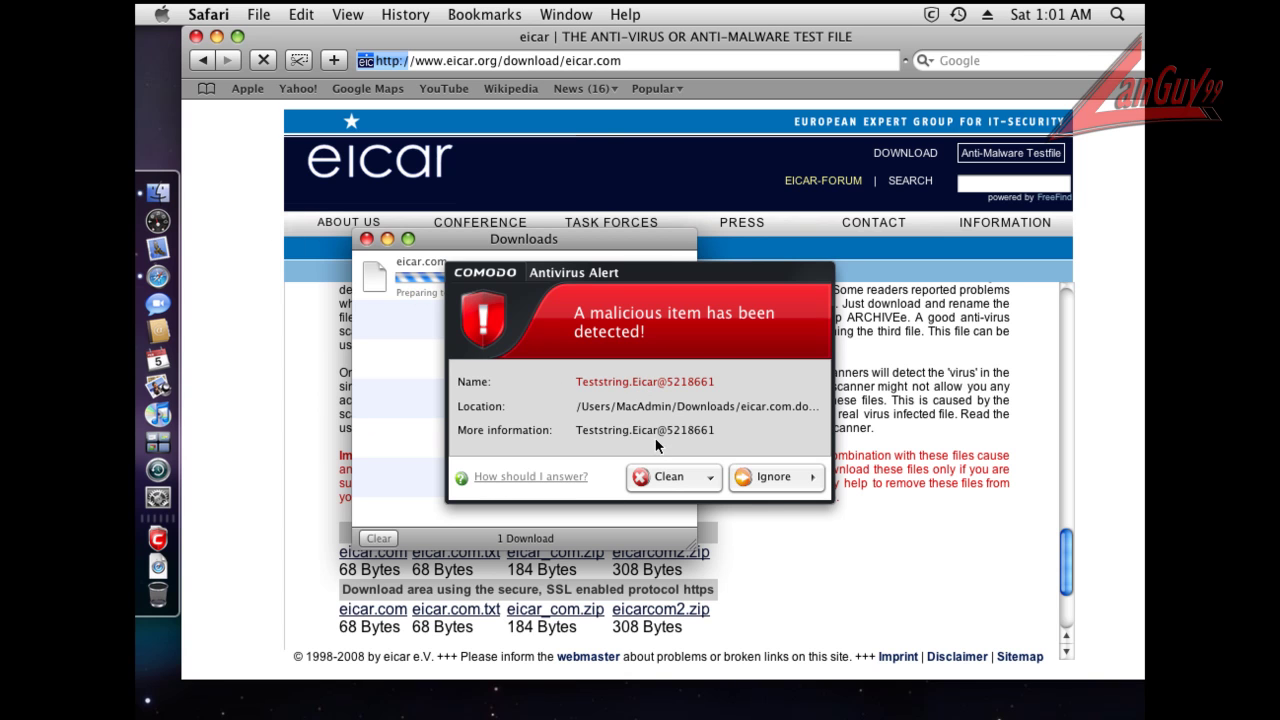
{"action": "left_click", "coordinate": [673, 484]}
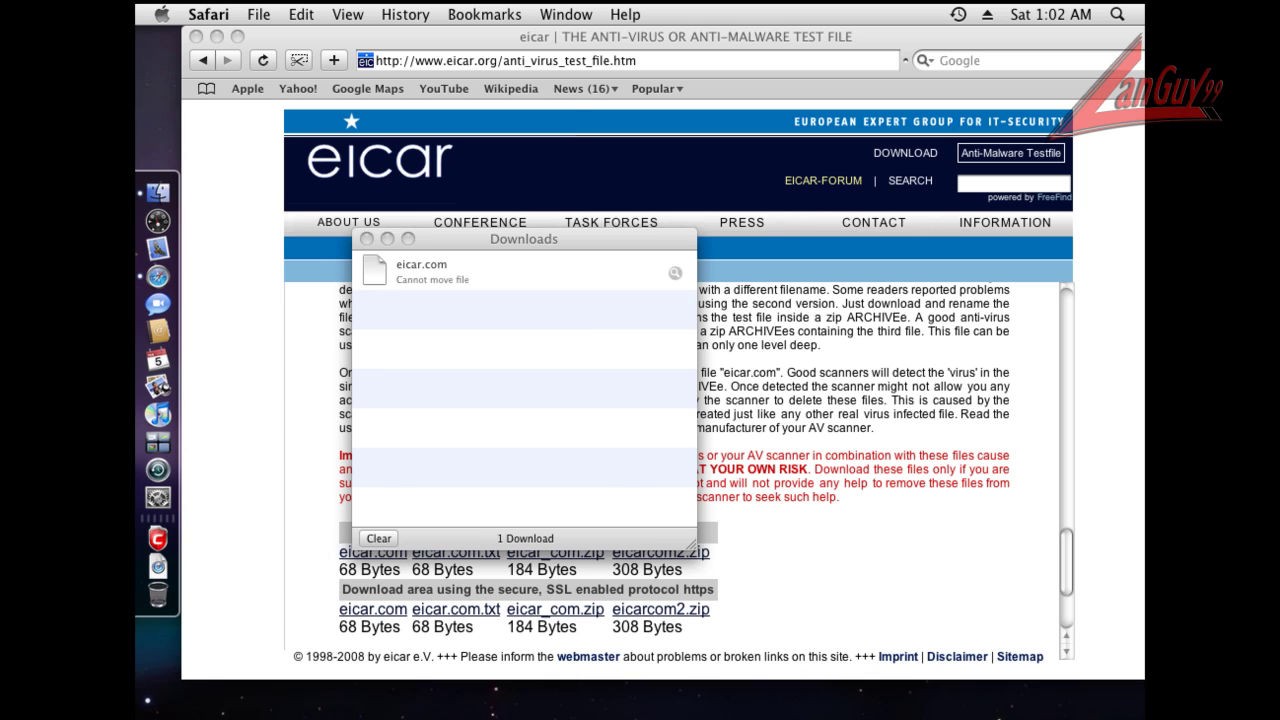
Visit the eicar.com.txt page, go back, and set COMODO's security level to Disabled
{"action": "left_click", "coordinate": [465, 553]}
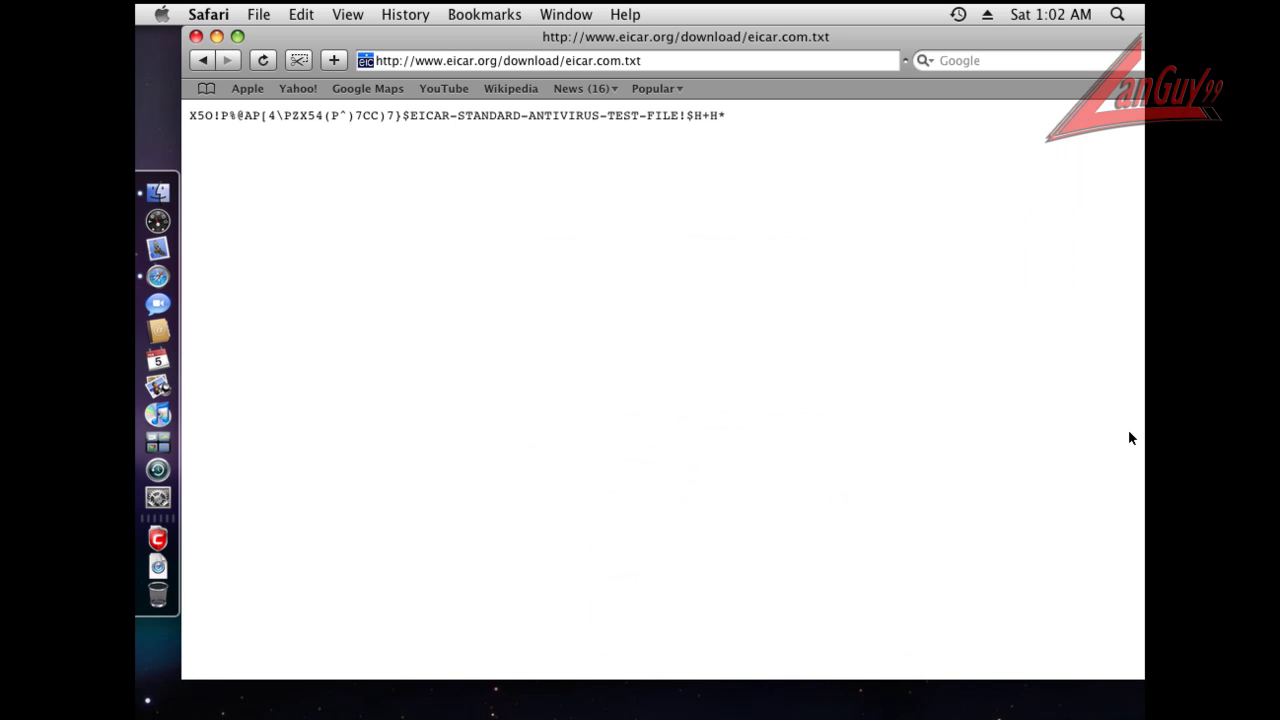
{"action": "left_click", "coordinate": [200, 61]}
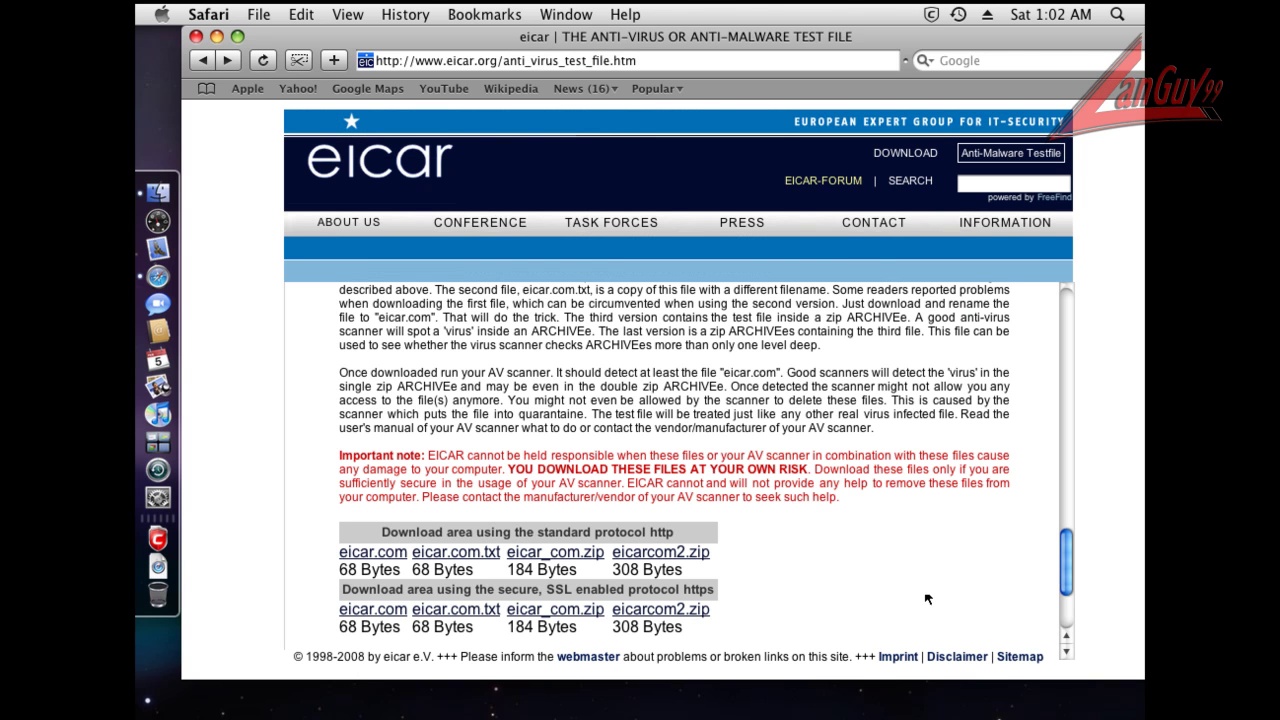
{"action": "left_click", "coordinate": [931, 16]}
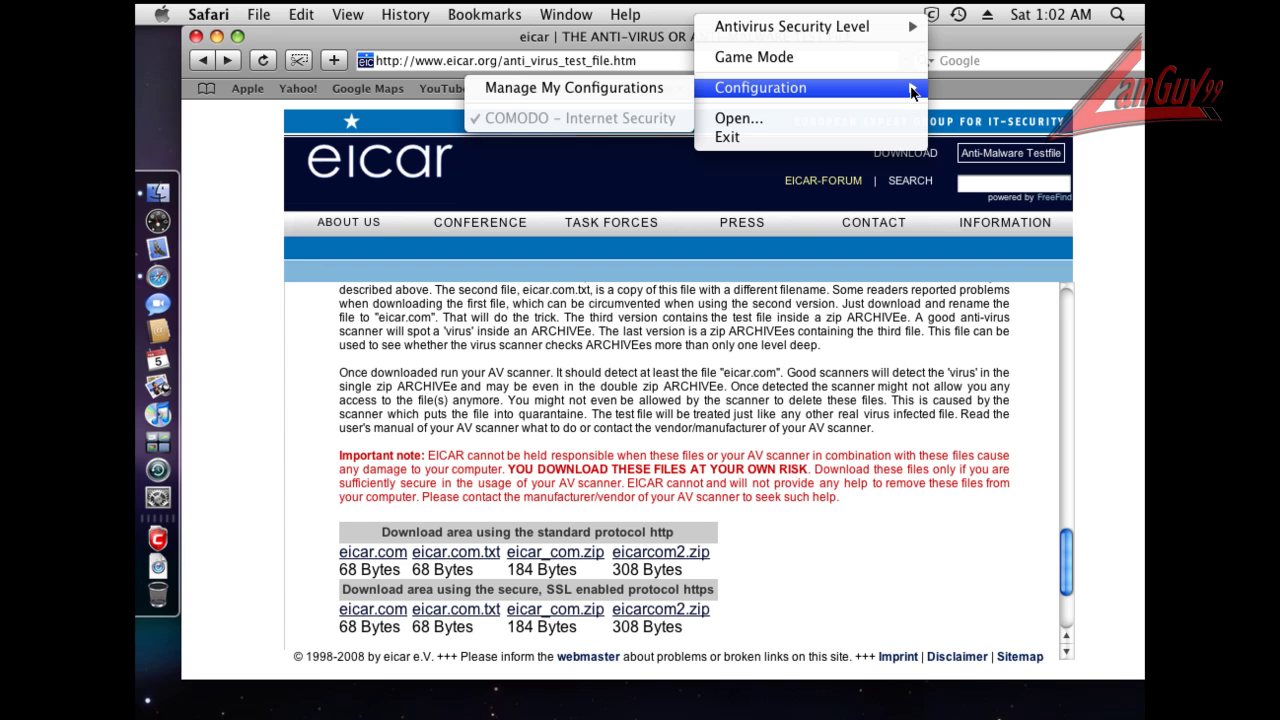
{"action": "mouse_move", "coordinate": [800, 26]}
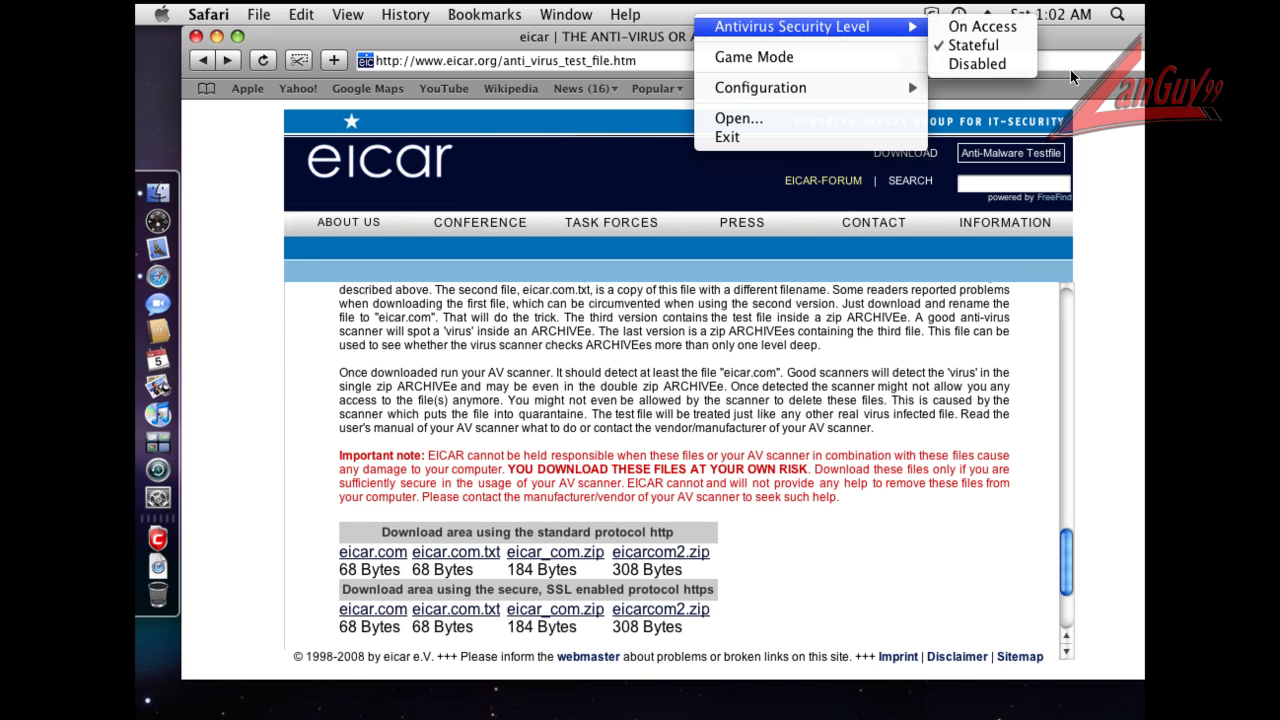
{"action": "left_click", "coordinate": [1014, 69]}
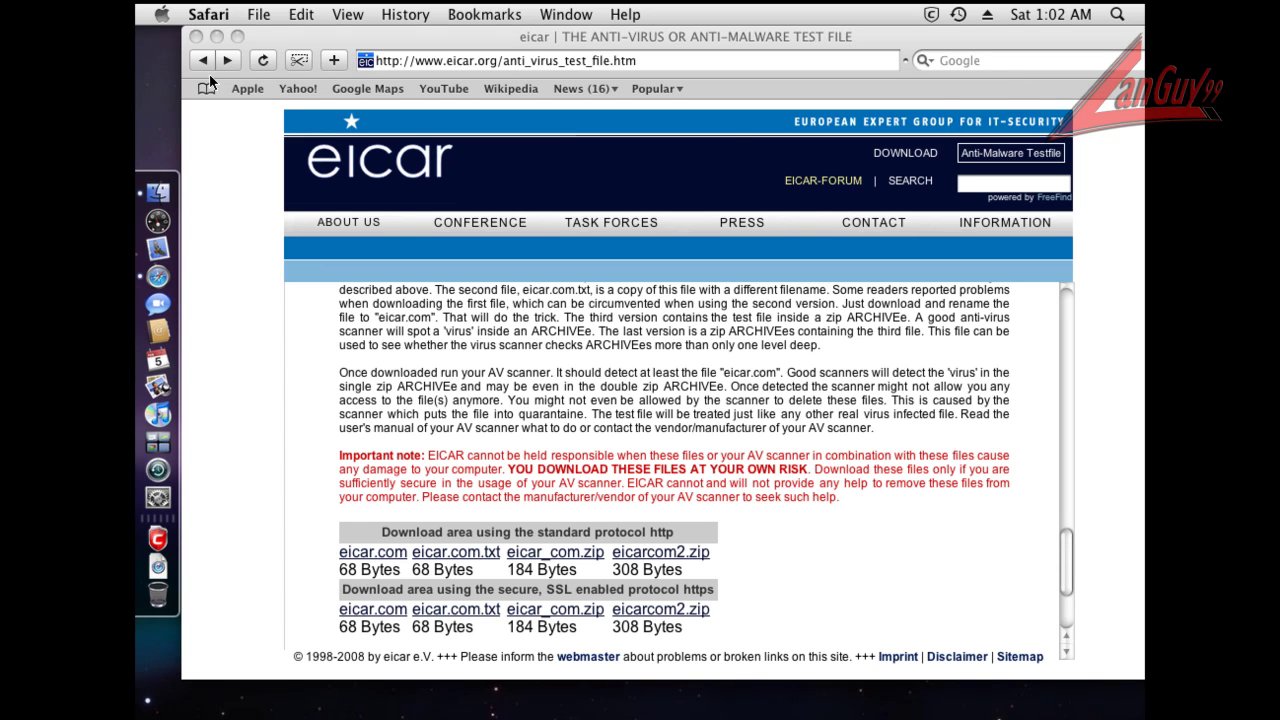
Download eicar.com from the EICAR page and confirm it appears in the Downloads stack
{"action": "left_click", "coordinate": [391, 557]}
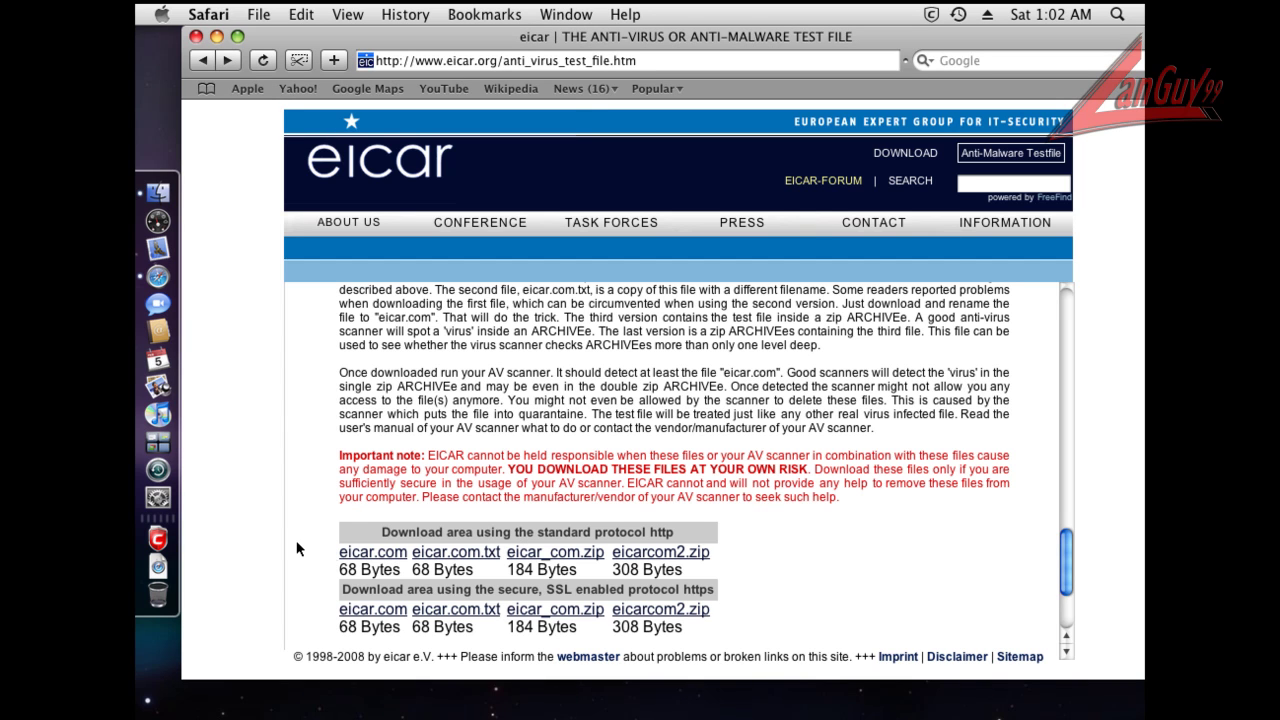
{"action": "left_click", "coordinate": [373, 556]}
{"action": "left_click", "coordinate": [166, 567]}
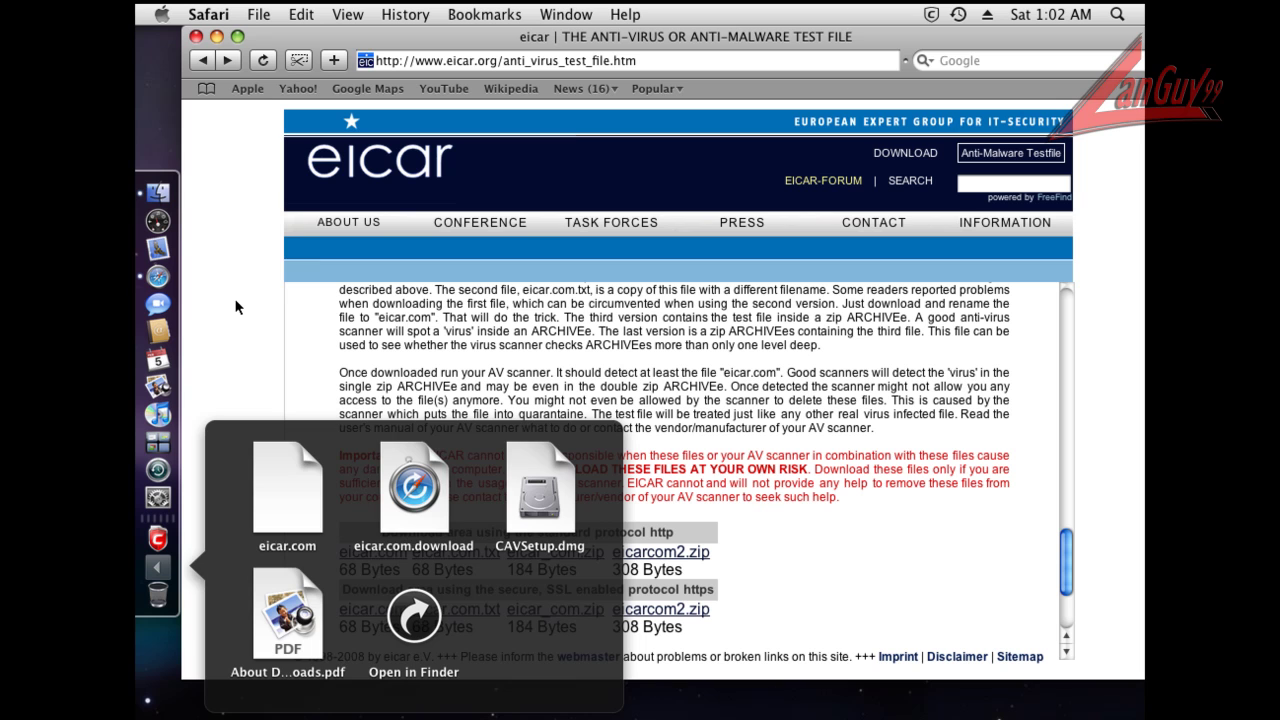
{"action": "left_click", "coordinate": [1000, 98]}
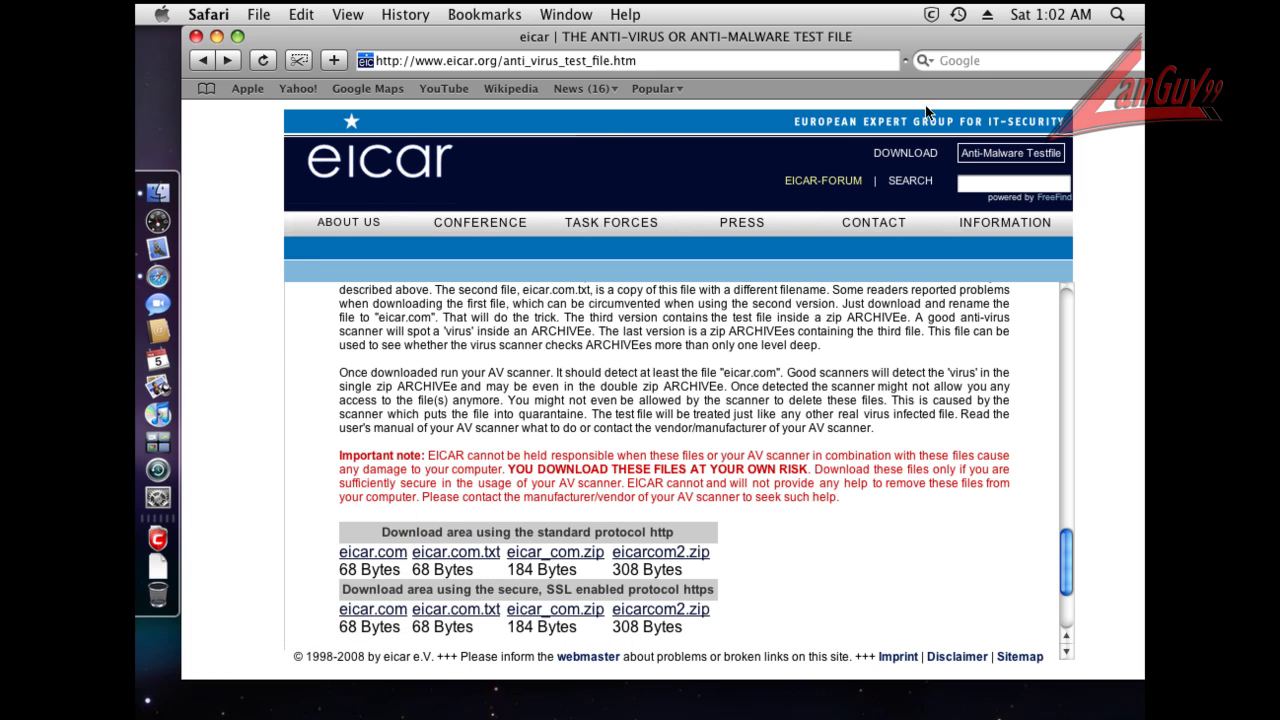
{"action": "left_click", "coordinate": [931, 18]}
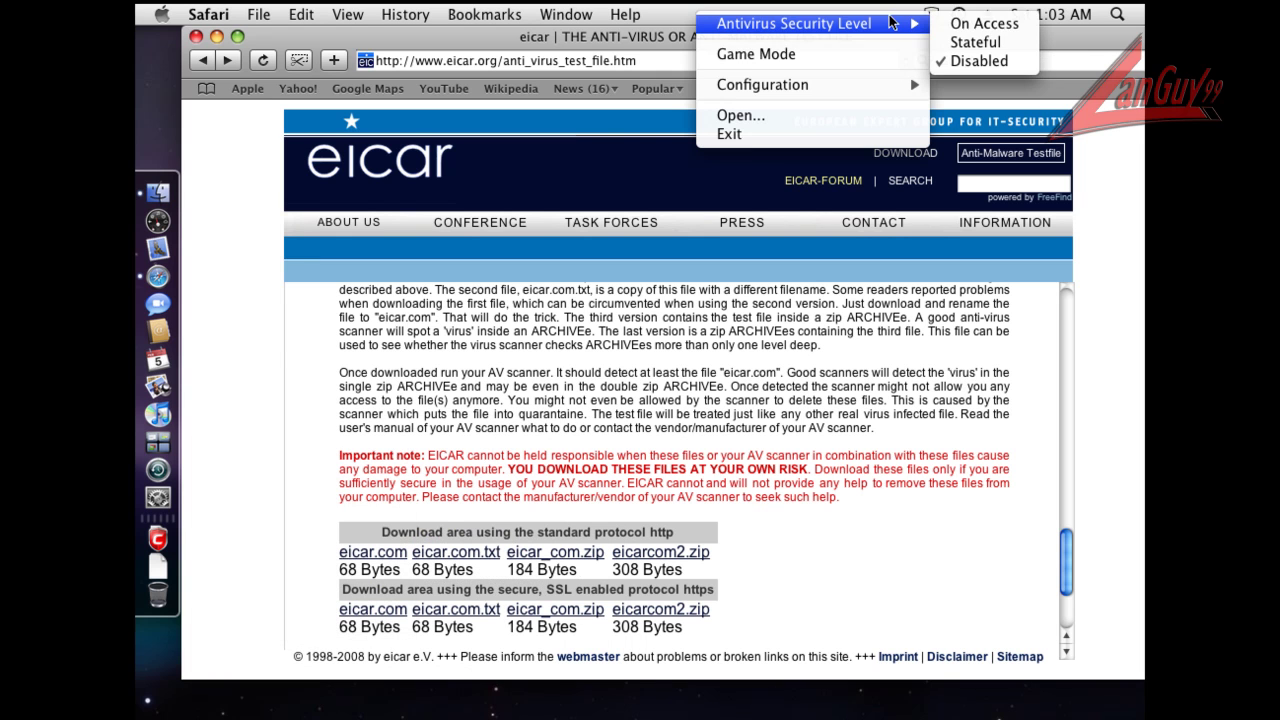
Choose Stateful from the COMODO menu-bar security level options, then close its main window
{"action": "left_click", "coordinate": [977, 44]}
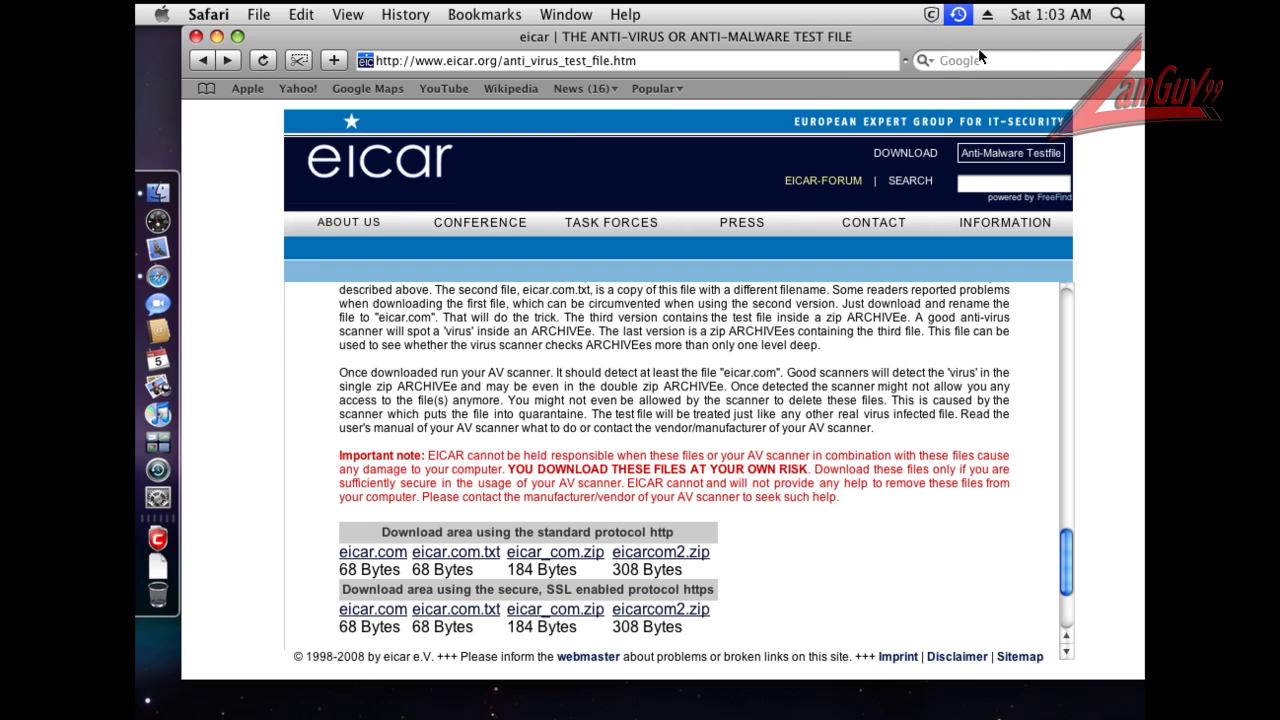
{"action": "left_click", "coordinate": [931, 16]}
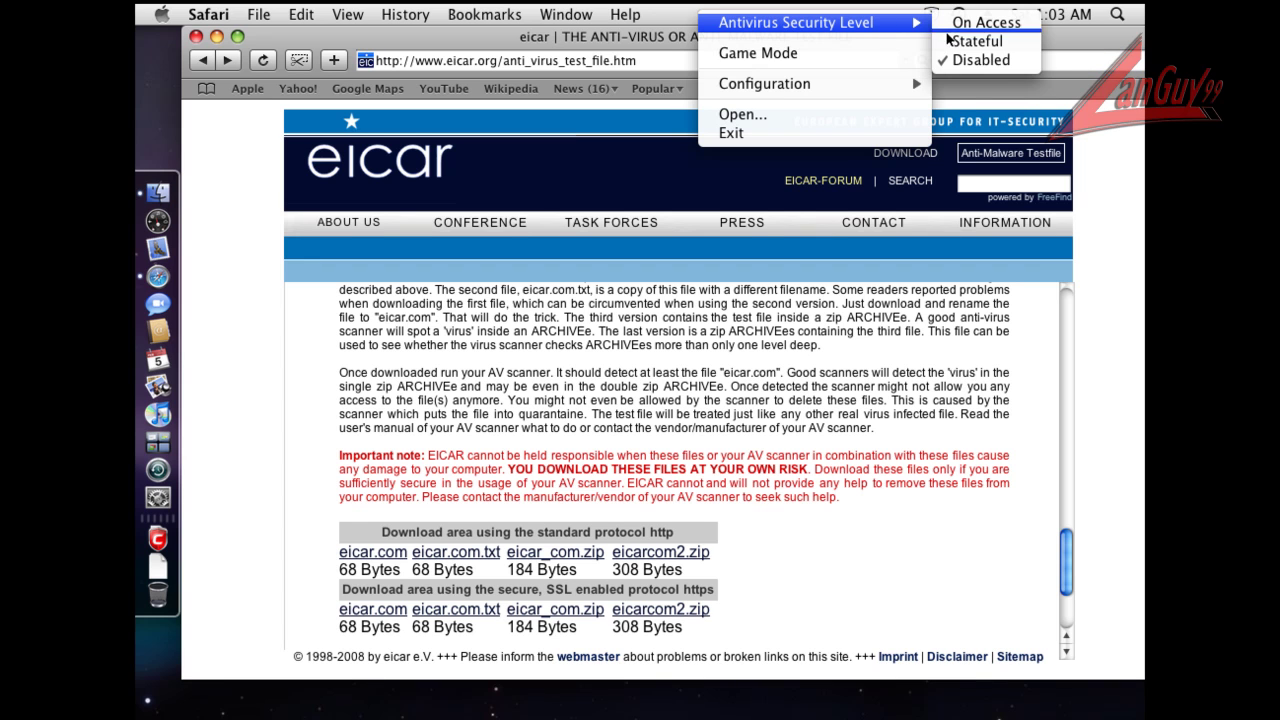
{"action": "left_click", "coordinate": [958, 44]}
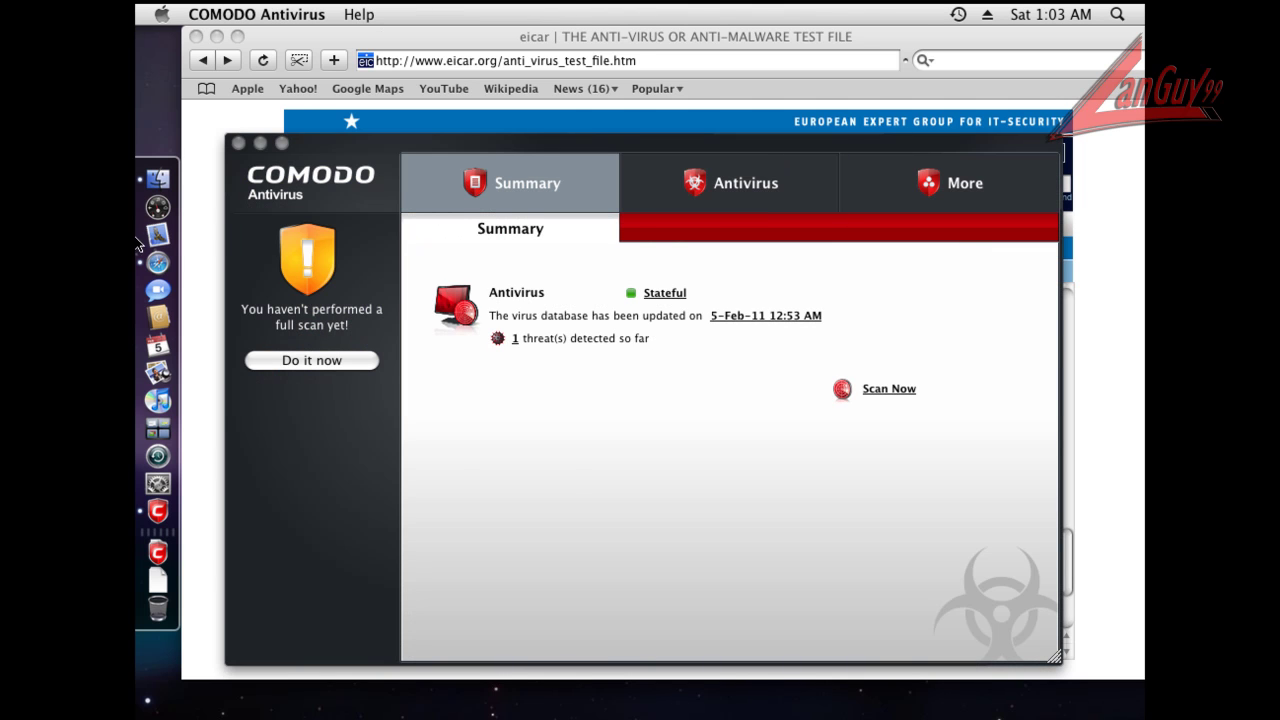
{"action": "left_click", "coordinate": [239, 144]}
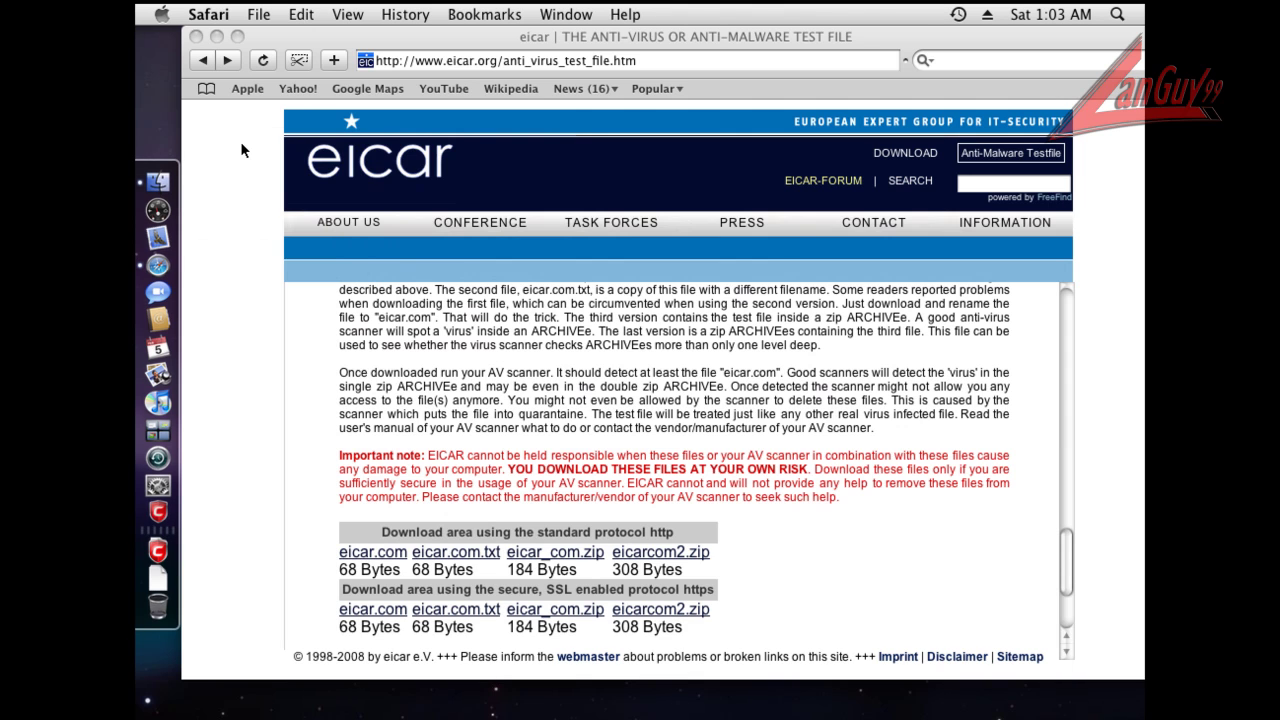
Try opening eicar.com from the Downloads stack and dismiss the no-default-application alert
{"action": "left_click", "coordinate": [156, 566]}
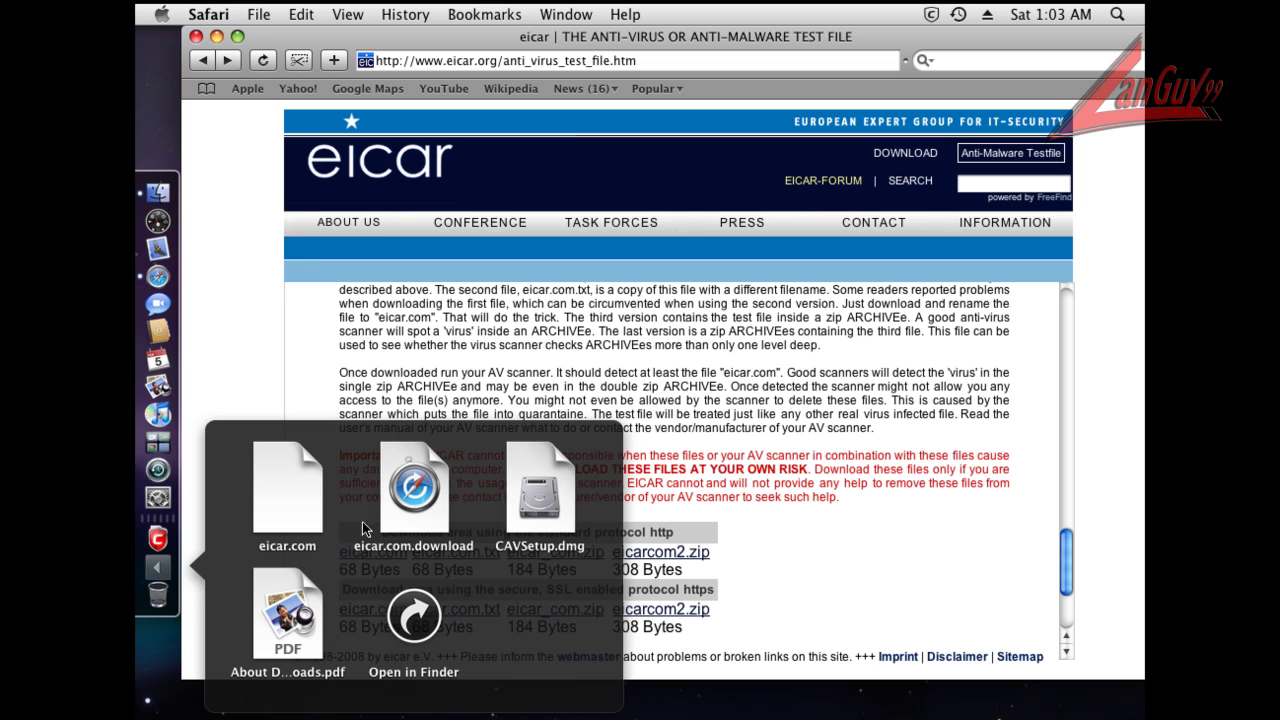
{"action": "left_click", "coordinate": [282, 511]}
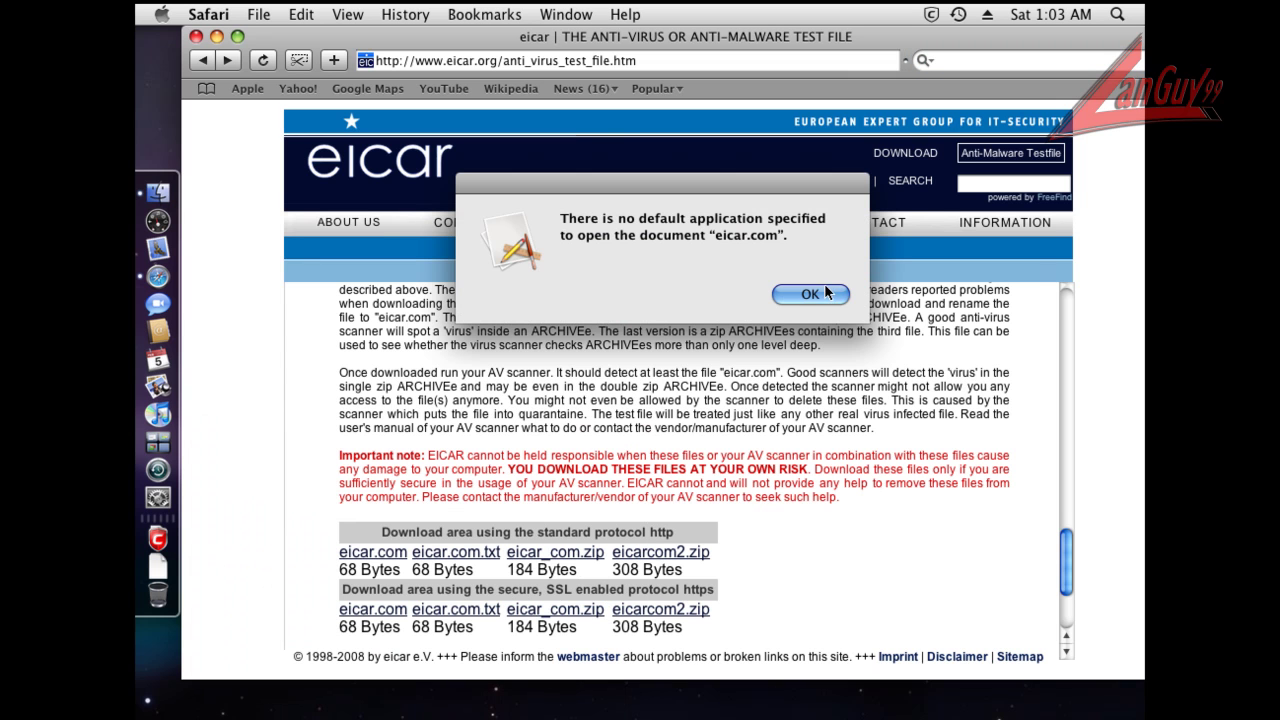
{"action": "left_click", "coordinate": [827, 292]}
{"action": "left_click", "coordinate": [932, 15]}
{"action": "mouse_move", "coordinate": [800, 24]}
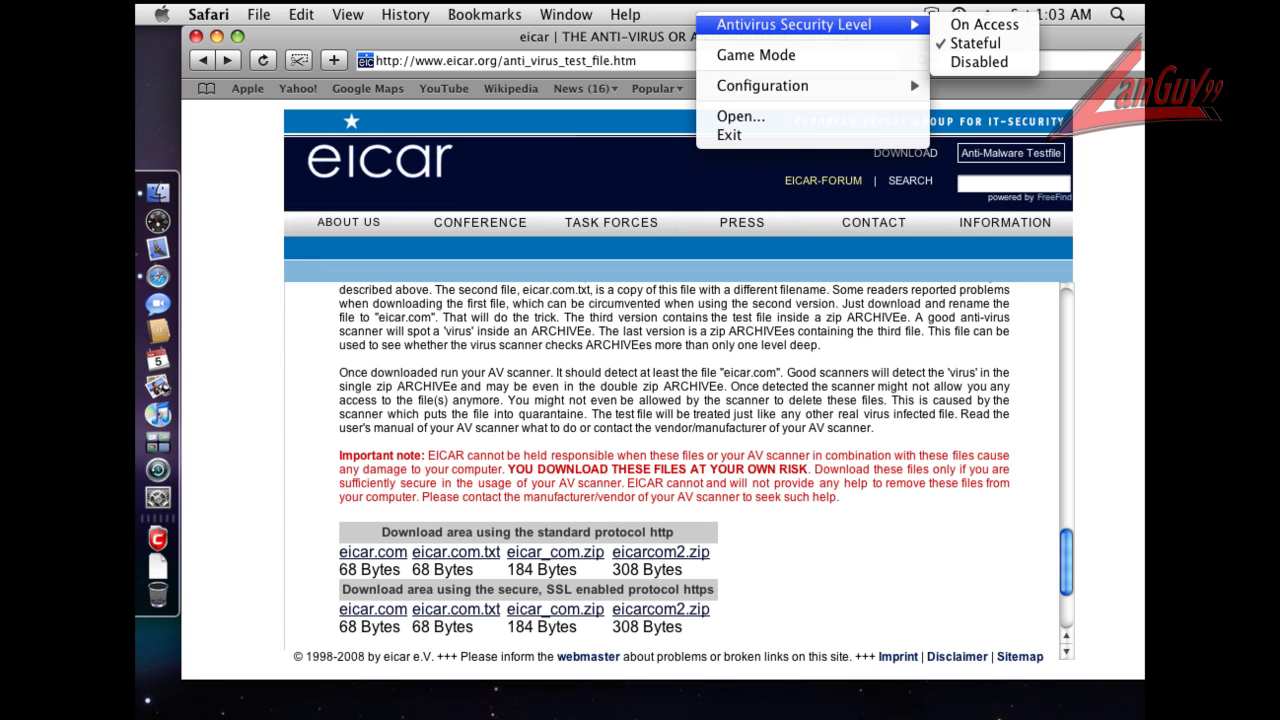
Open the Downloads folder in Finder, then relaunch the COMODO Antivirus main window
{"action": "left_click", "coordinate": [160, 566]}
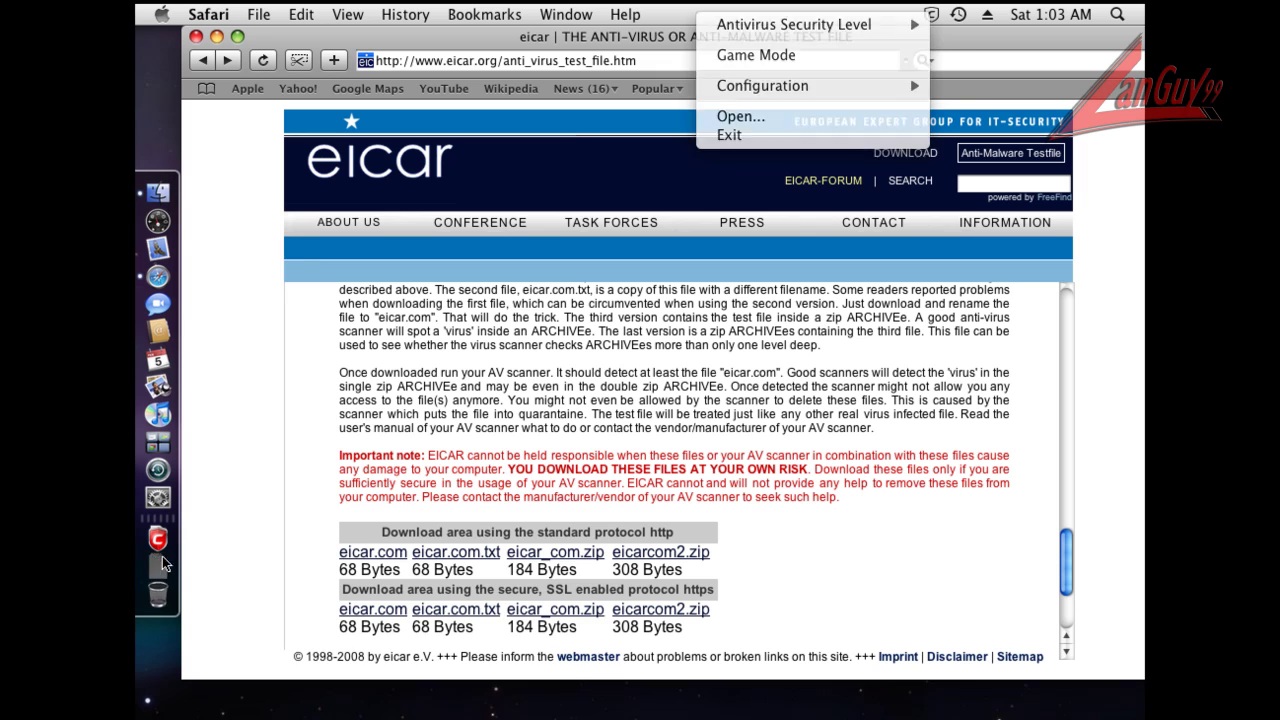
{"action": "left_click", "coordinate": [429, 652]}
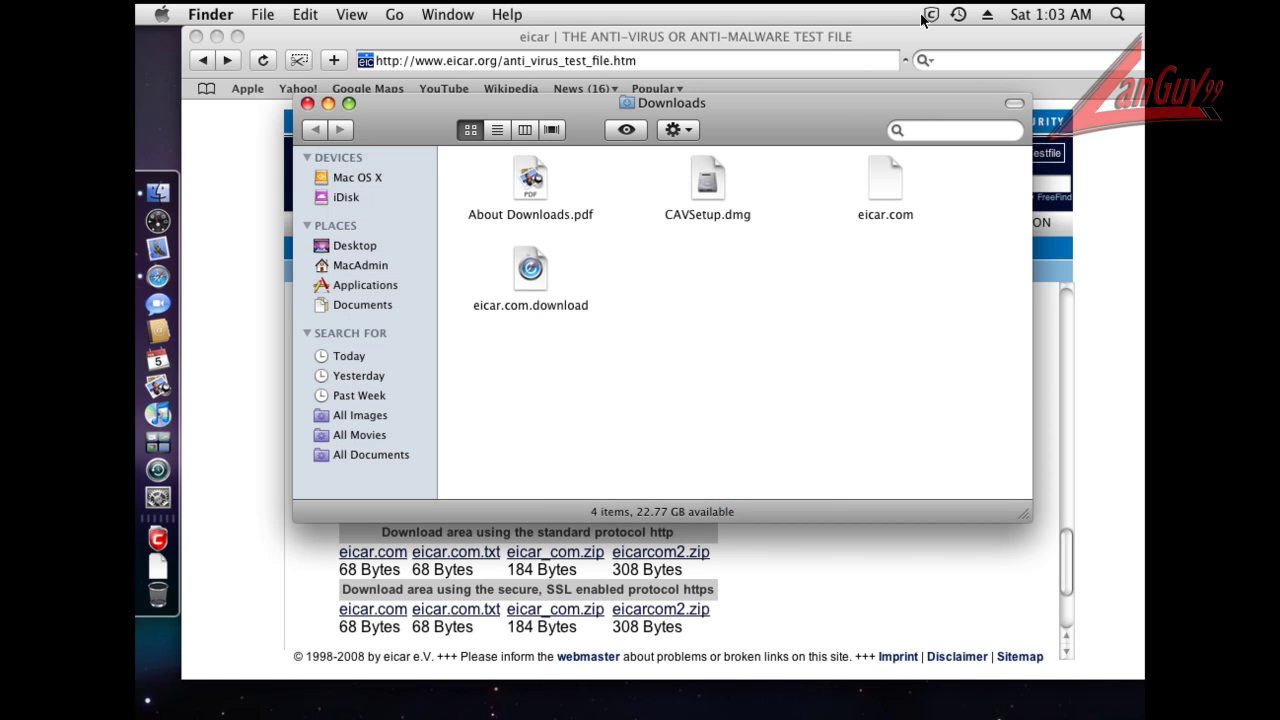
{"action": "right_click", "coordinate": [755, 364]}
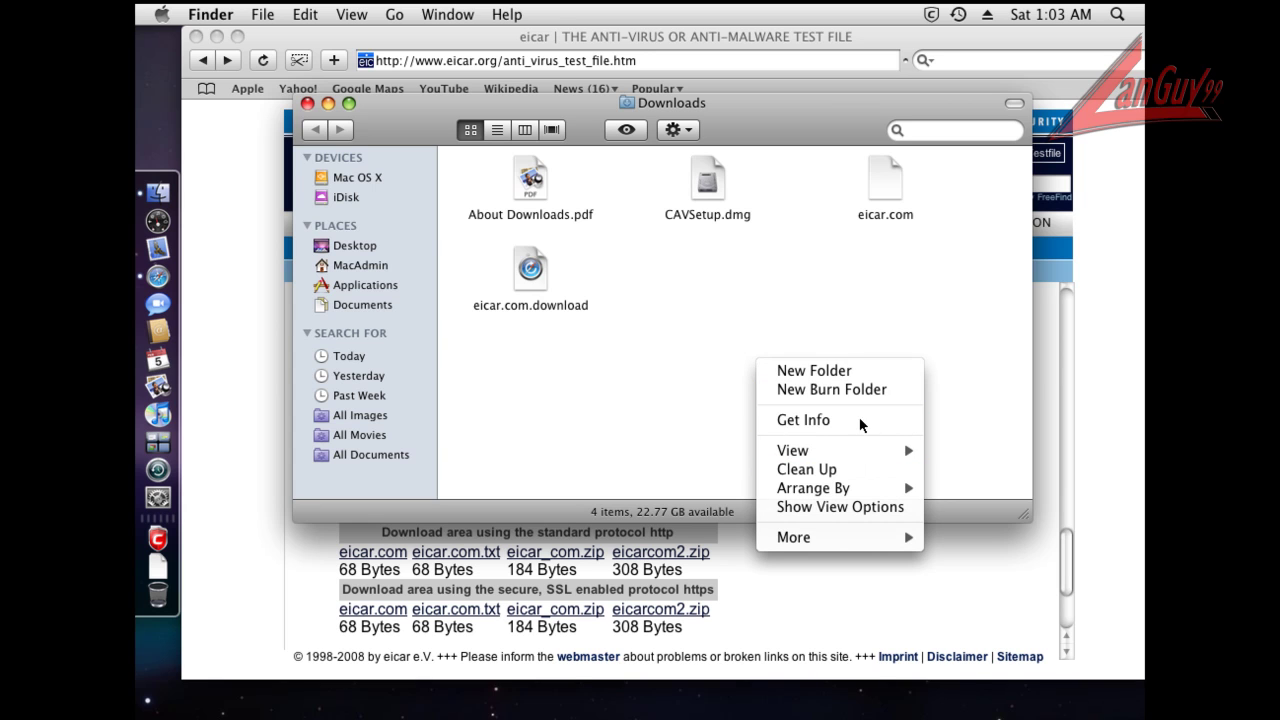
{"action": "left_click", "coordinate": [872, 200]}
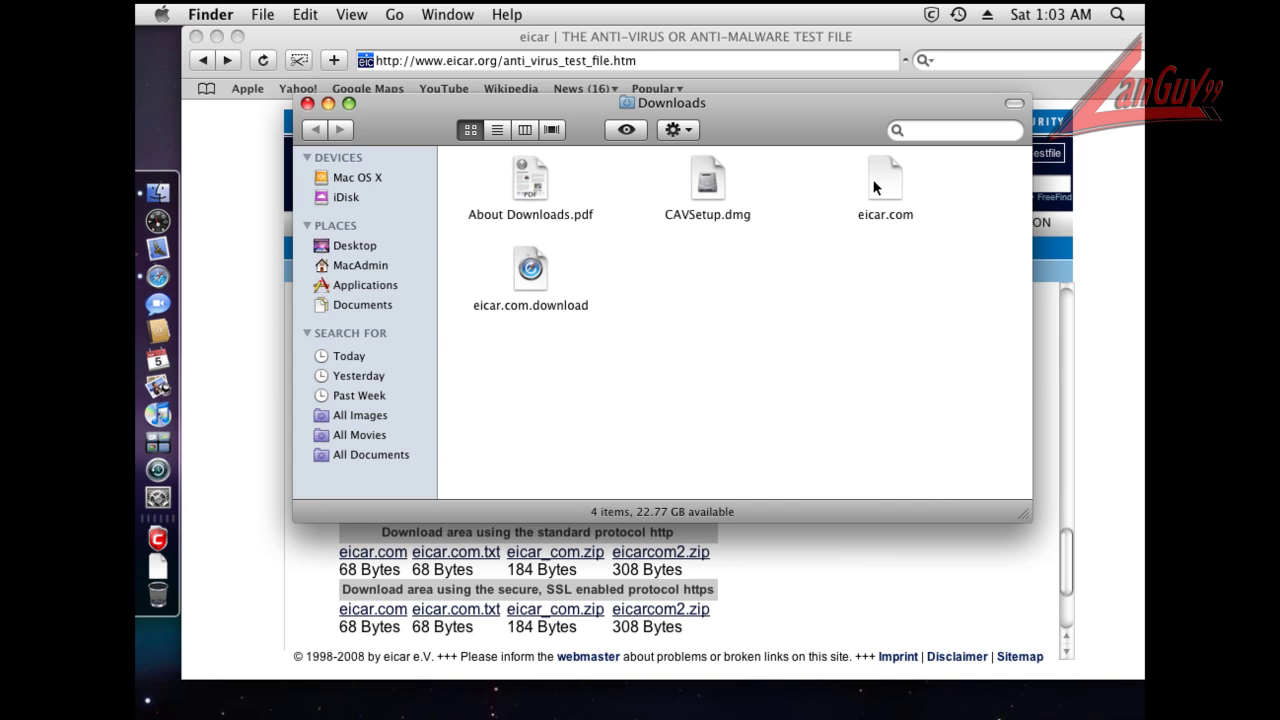
{"action": "left_click", "coordinate": [930, 18]}
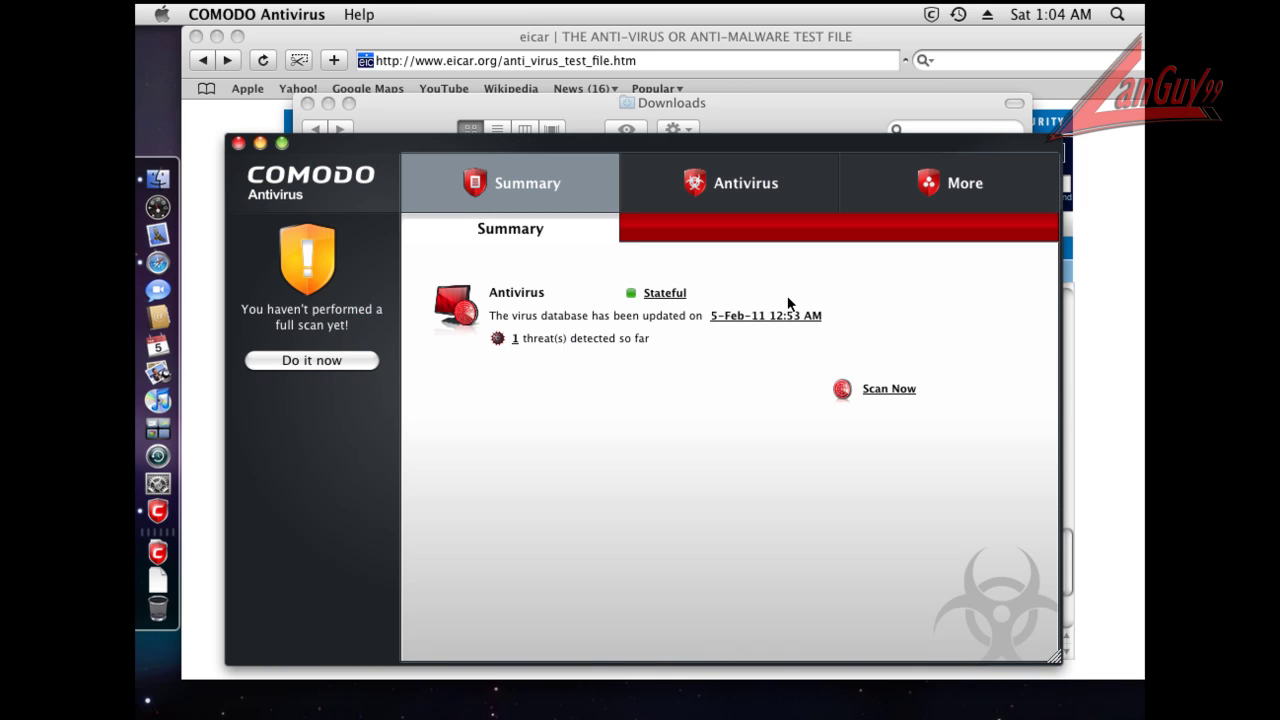
Look over COMODO's antivirus task list and Summary, then close the antivirus window
{"action": "left_click", "coordinate": [703, 183]}
{"action": "left_click", "coordinate": [473, 192]}
{"action": "left_click", "coordinate": [675, 191]}
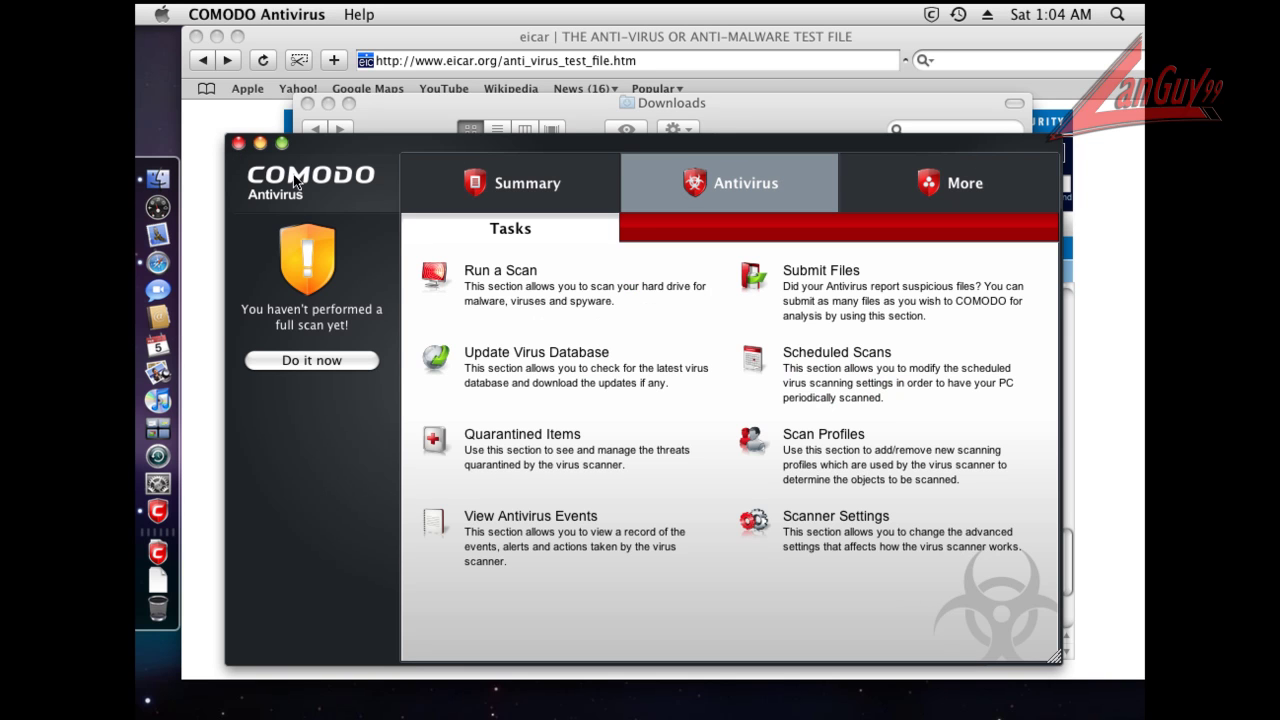
{"action": "left_click", "coordinate": [238, 143]}
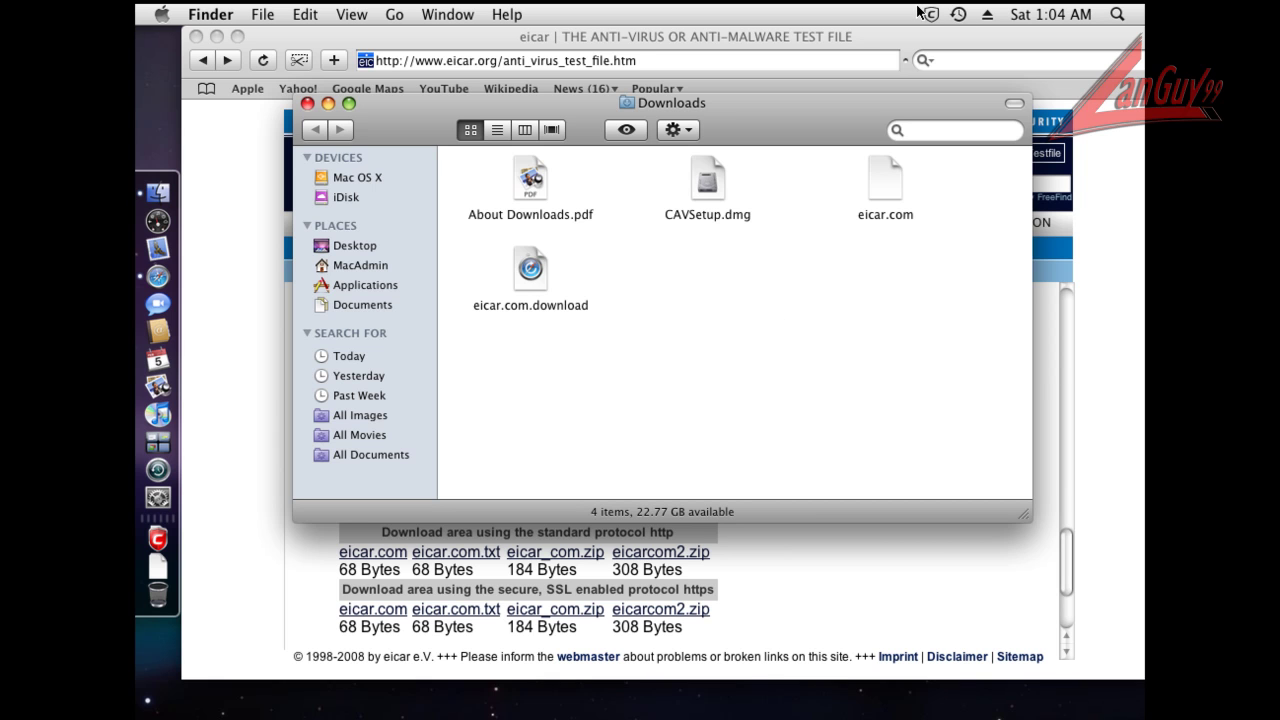
Try resuming the partial eicar.com.download, dismiss the can't-resume alert, and clear the downloads list
{"action": "left_click", "coordinate": [308, 104]}
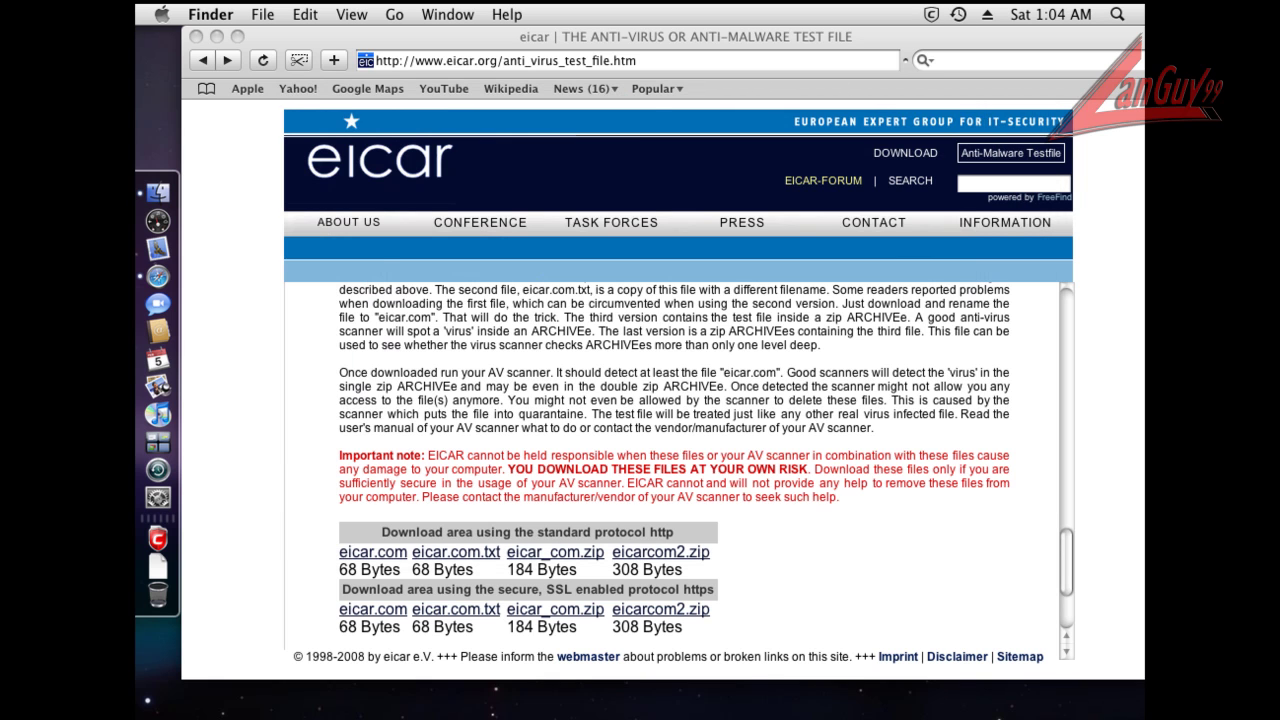
{"action": "left_click", "coordinate": [156, 569]}
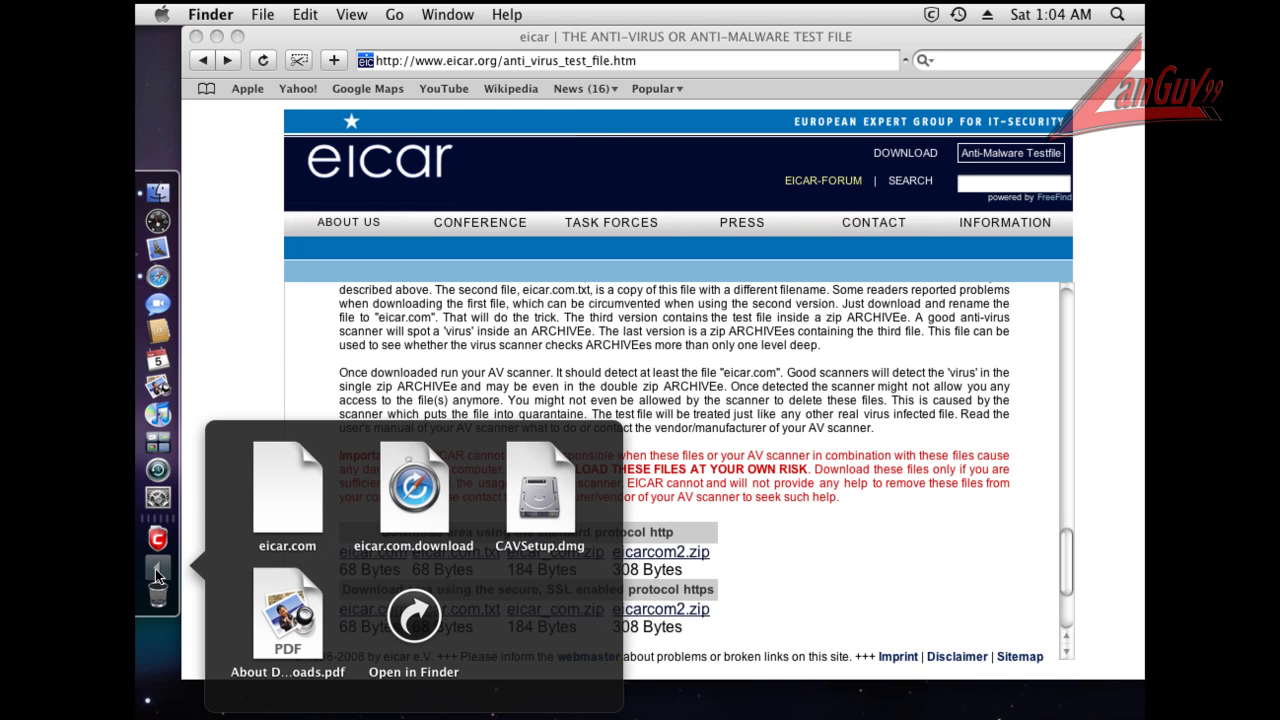
{"action": "left_click", "coordinate": [413, 490]}
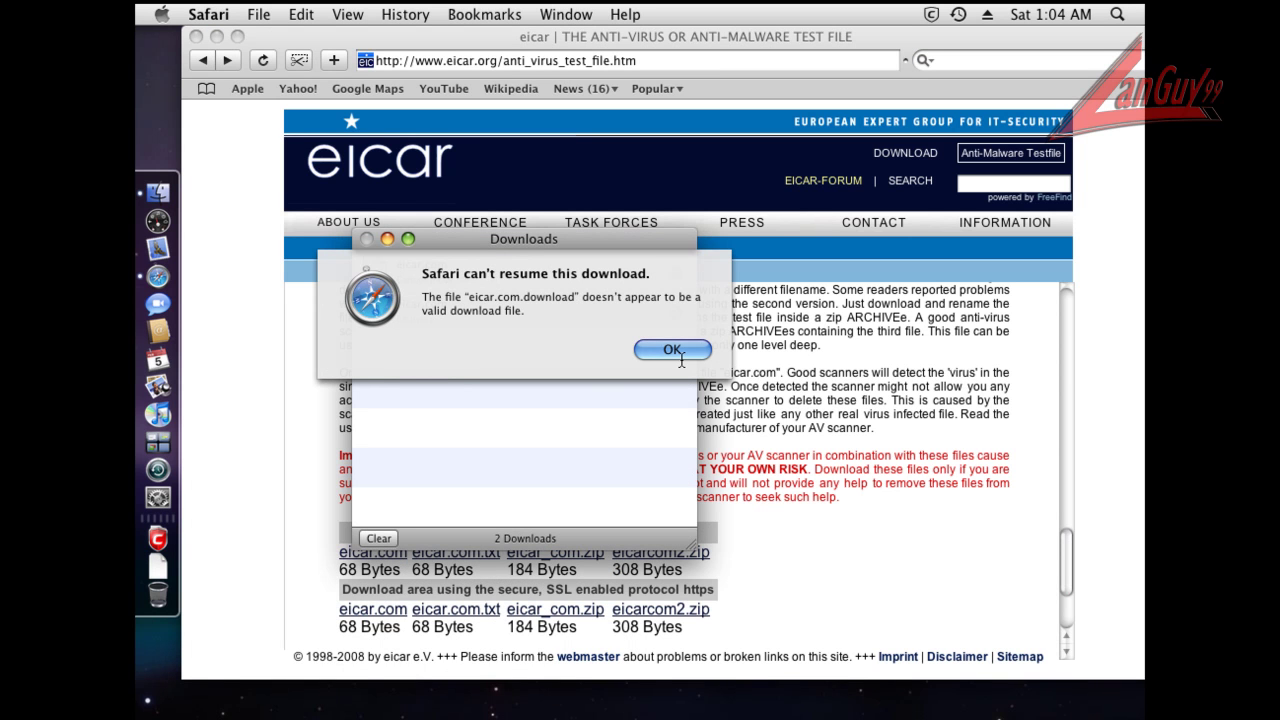
{"action": "left_click", "coordinate": [680, 350]}
{"action": "left_click", "coordinate": [380, 538]}
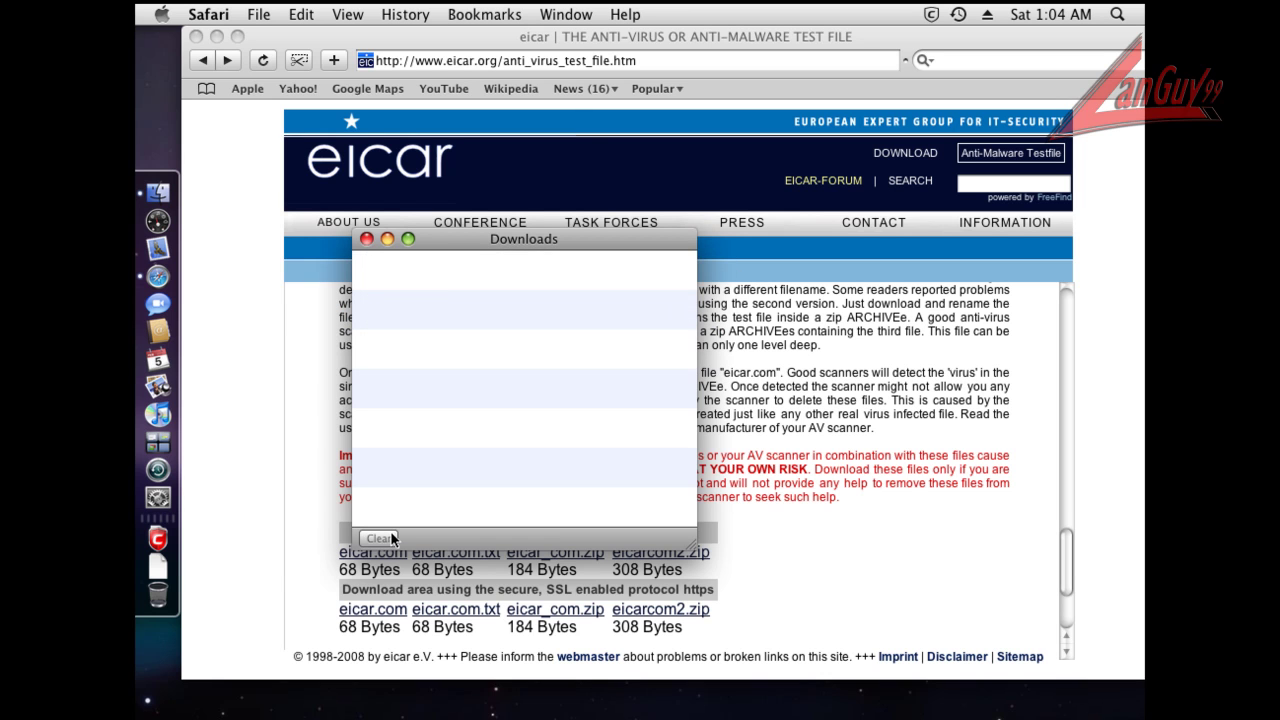
Retry eicar.com.download, then show Downloads in Finder and return to the EICAR test page
{"action": "left_click", "coordinate": [158, 567]}
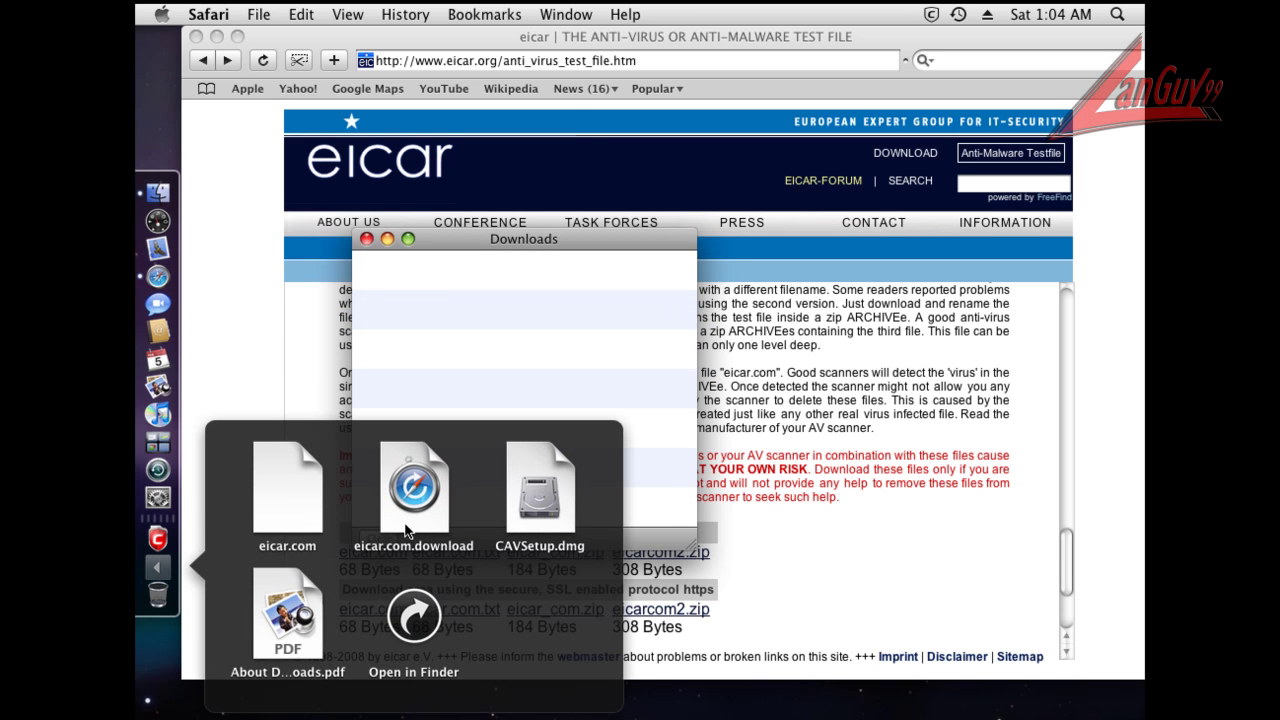
{"action": "left_click", "coordinate": [407, 530]}
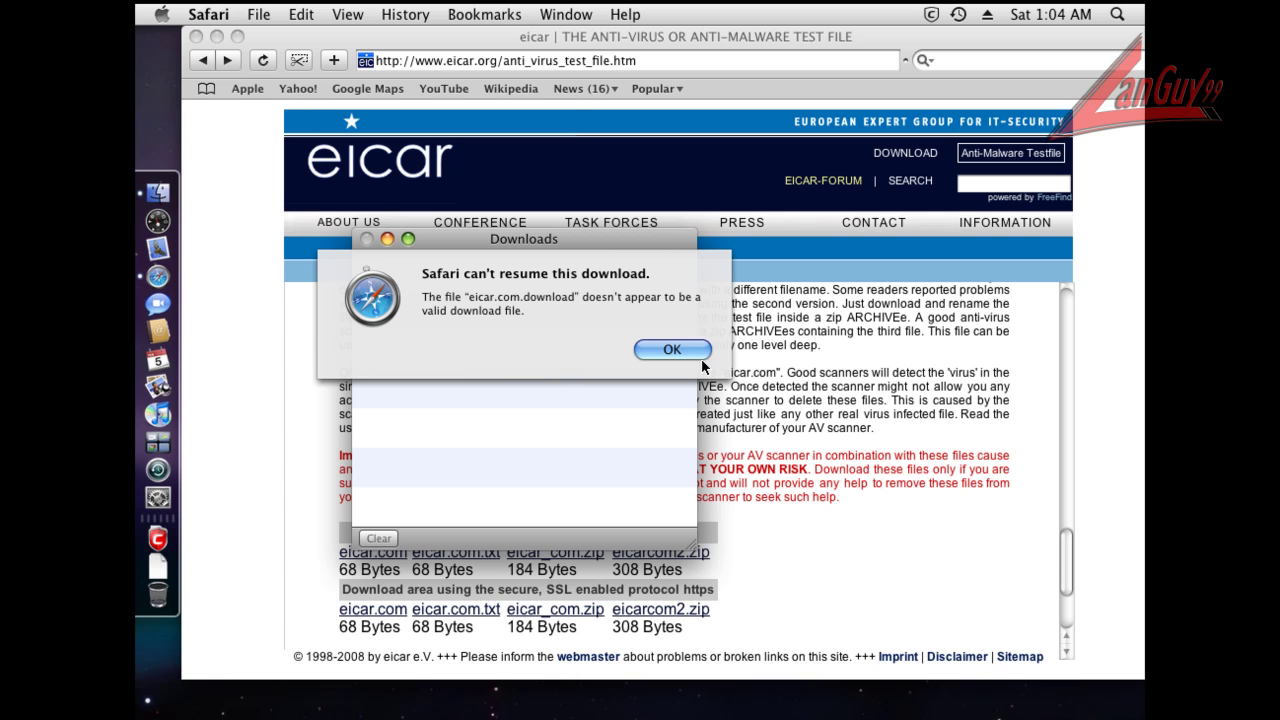
{"action": "left_click", "coordinate": [665, 349]}
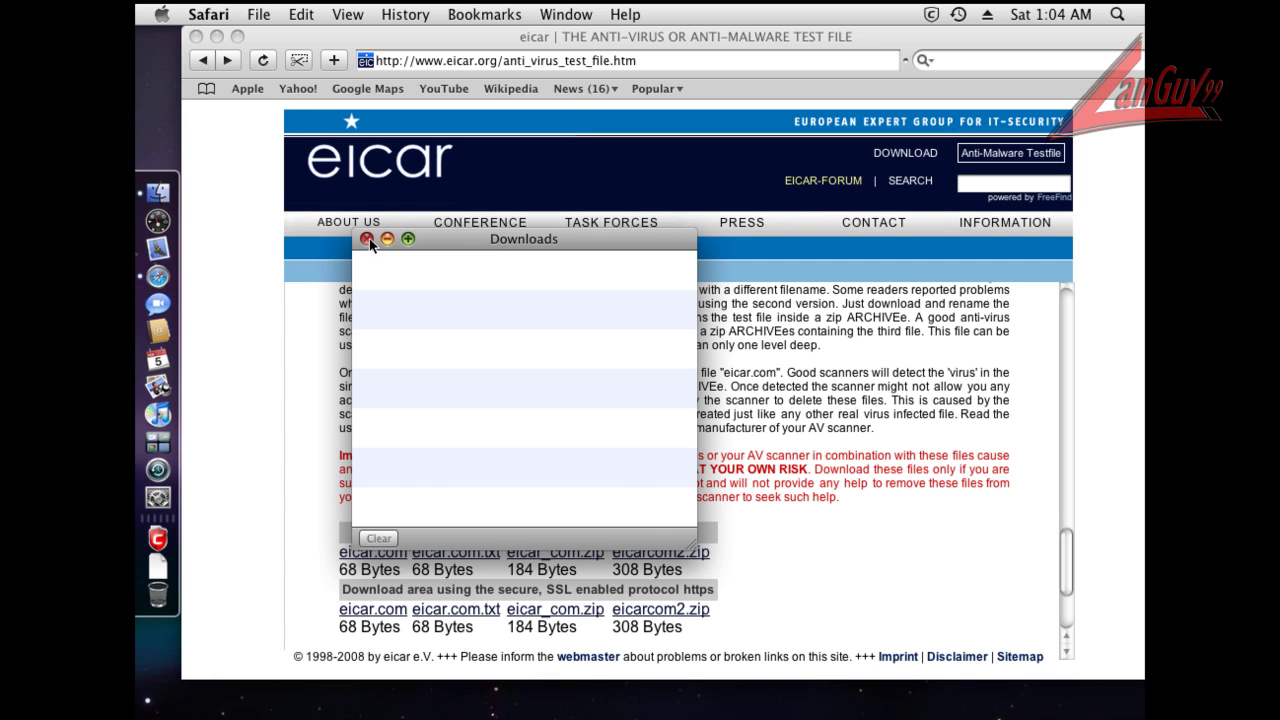
{"action": "left_click", "coordinate": [367, 239]}
{"action": "left_click", "coordinate": [154, 560]}
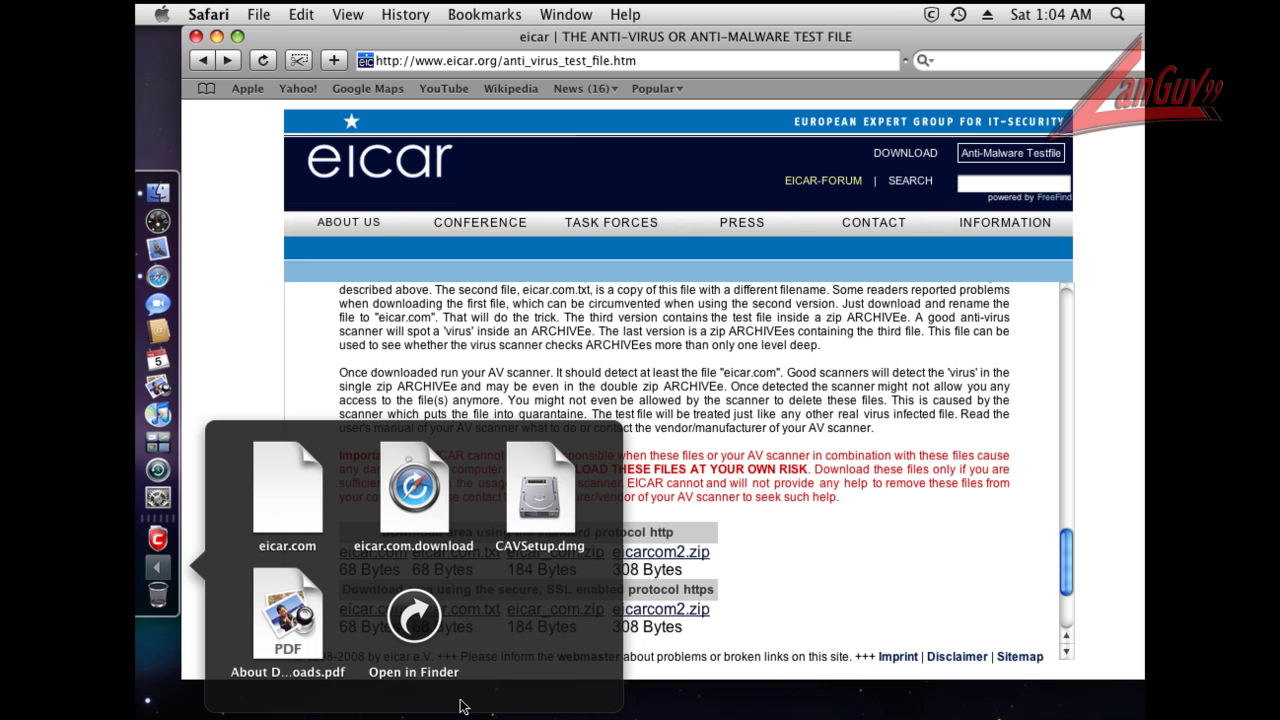
{"action": "left_click", "coordinate": [414, 615]}
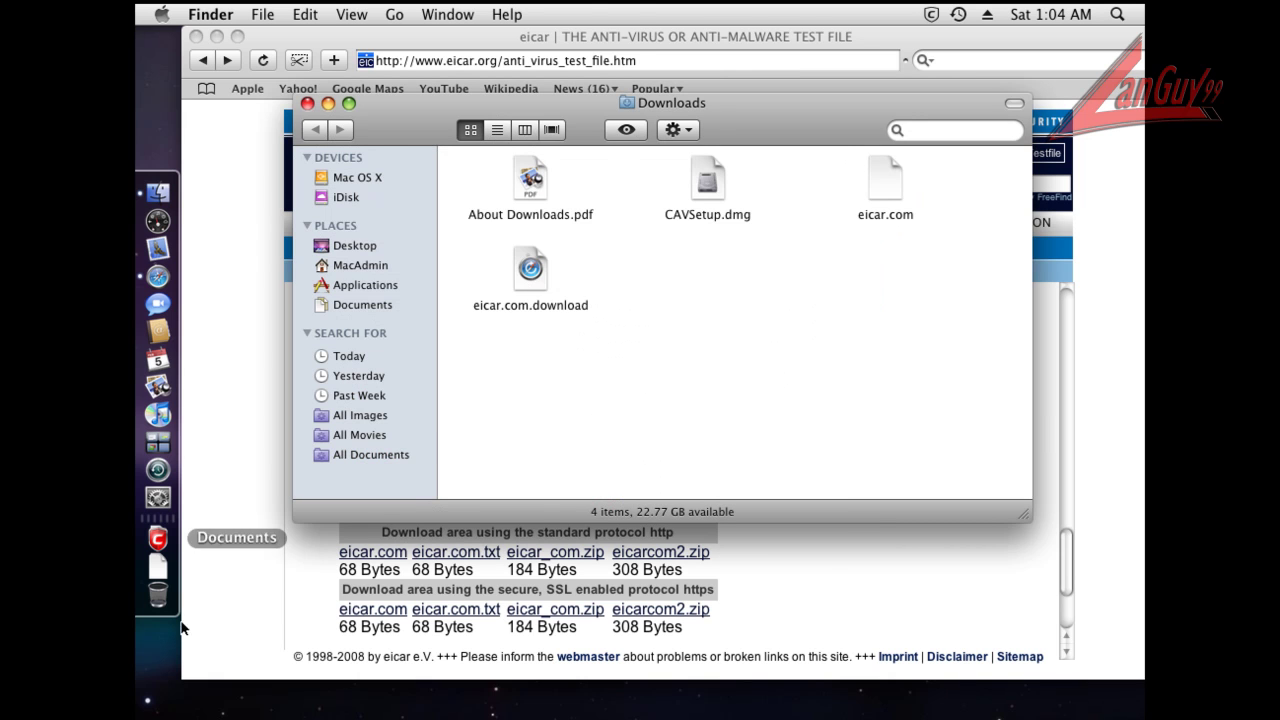
{"action": "left_click", "coordinate": [385, 566]}
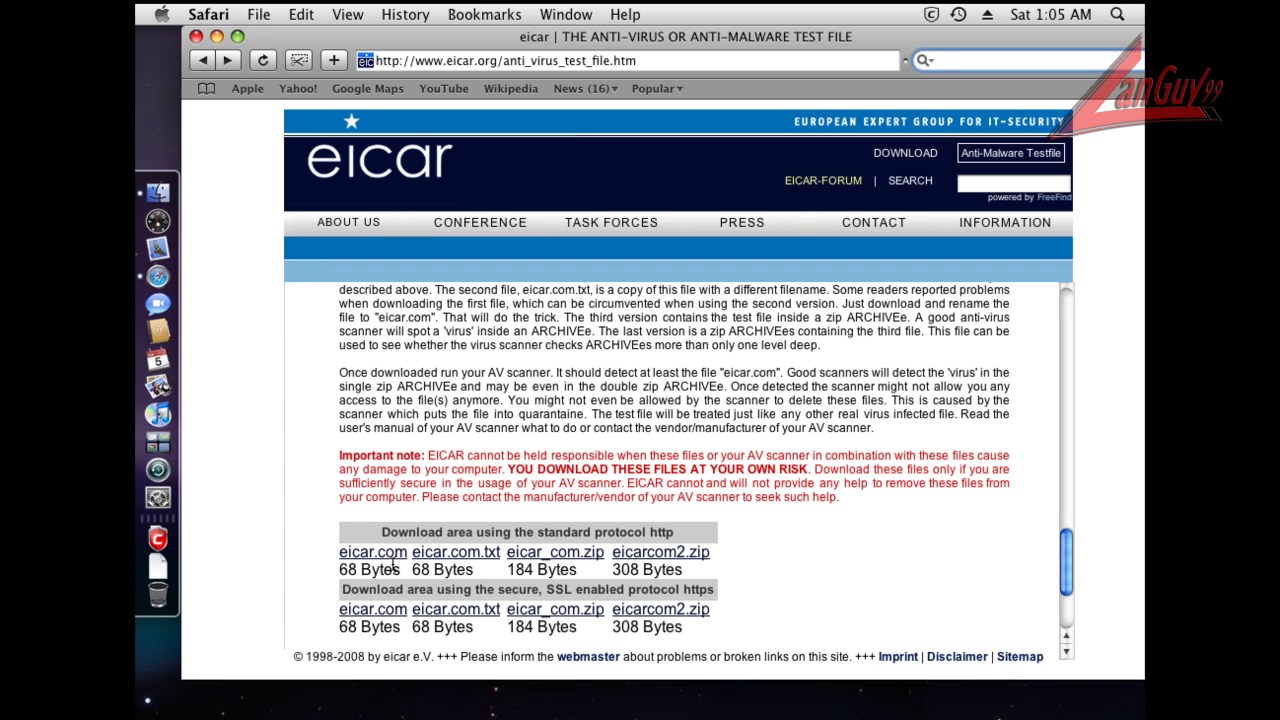
Download eicar.com, choose Clean in the COMODO alert, then clear and close Downloads
{"action": "left_click", "coordinate": [390, 556]}
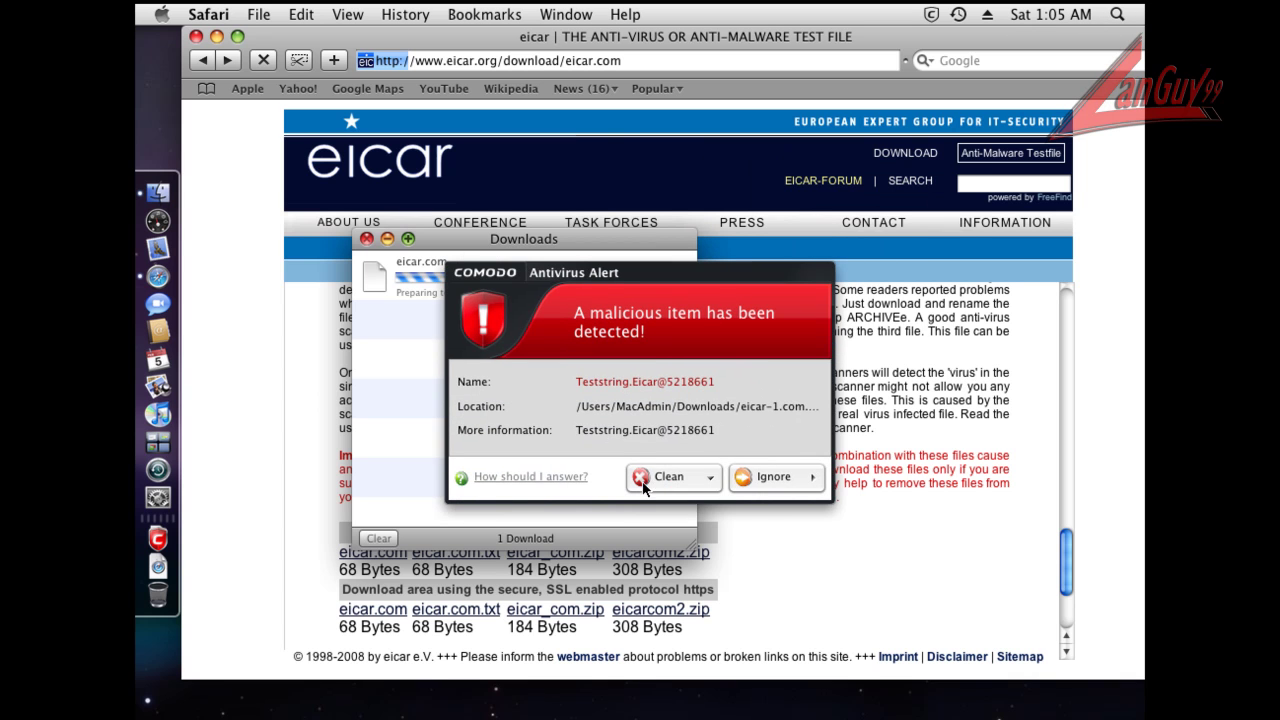
{"action": "left_click", "coordinate": [672, 480]}
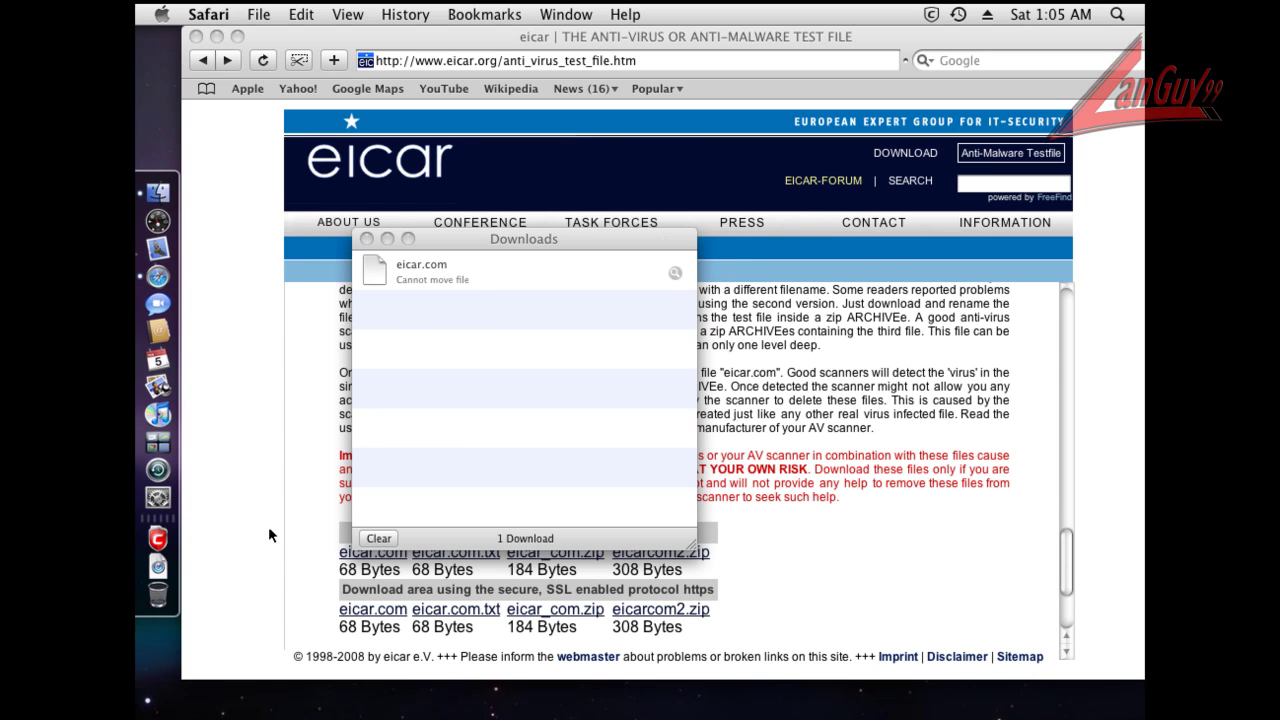
{"action": "left_click", "coordinate": [372, 540]}
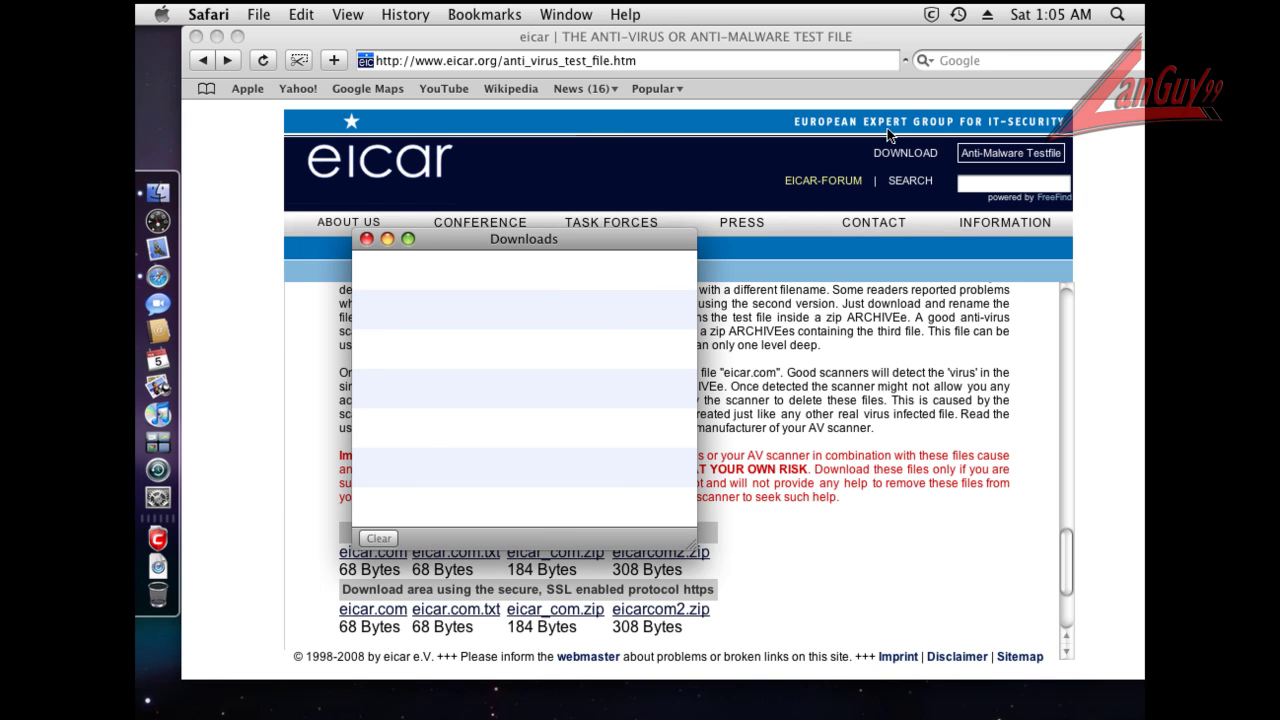
{"action": "left_click", "coordinate": [366, 238]}
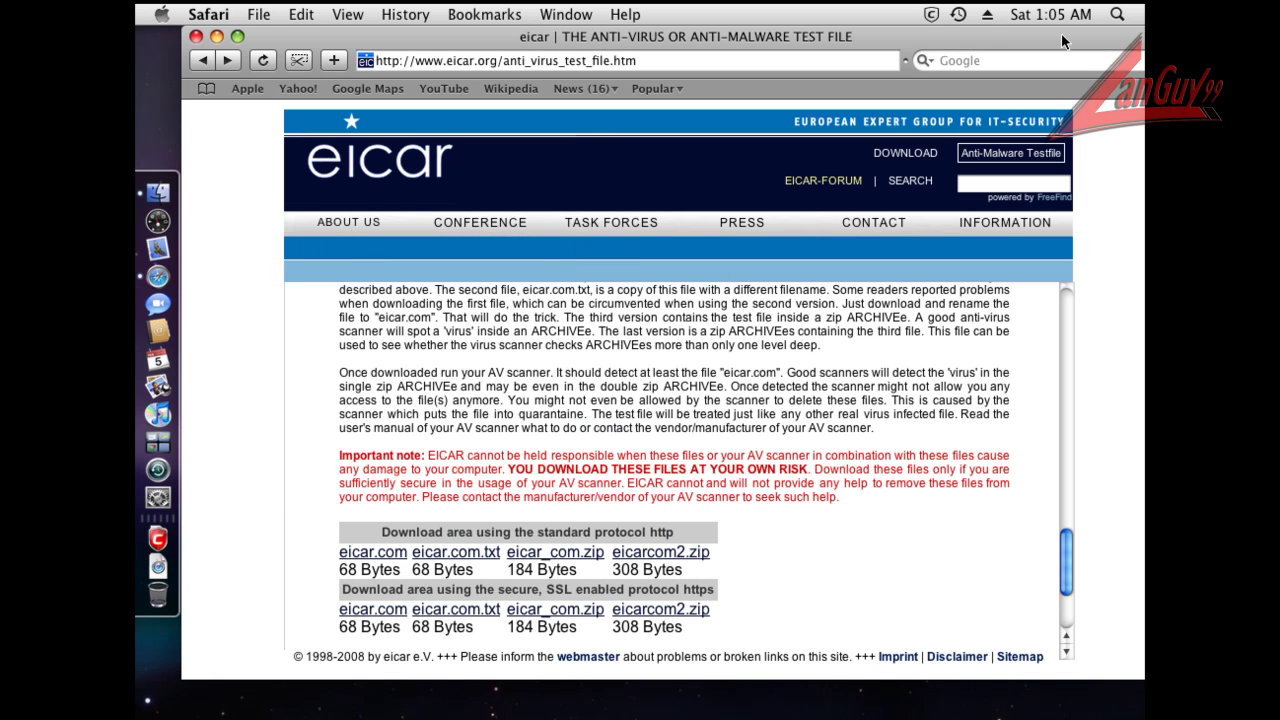
Set COMODO's security level to On Access and show the Downloads folder in Finder
{"action": "left_click", "coordinate": [934, 15]}
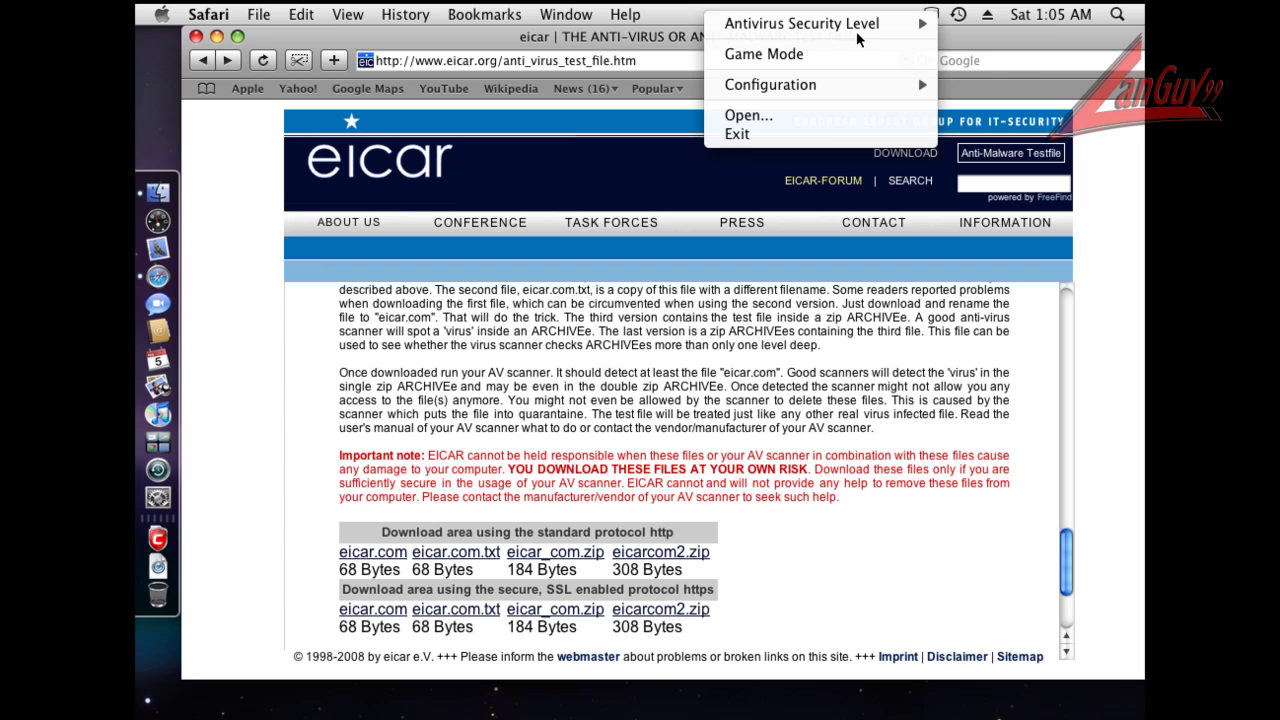
{"action": "mouse_move", "coordinate": [802, 23]}
{"action": "left_click", "coordinate": [990, 26]}
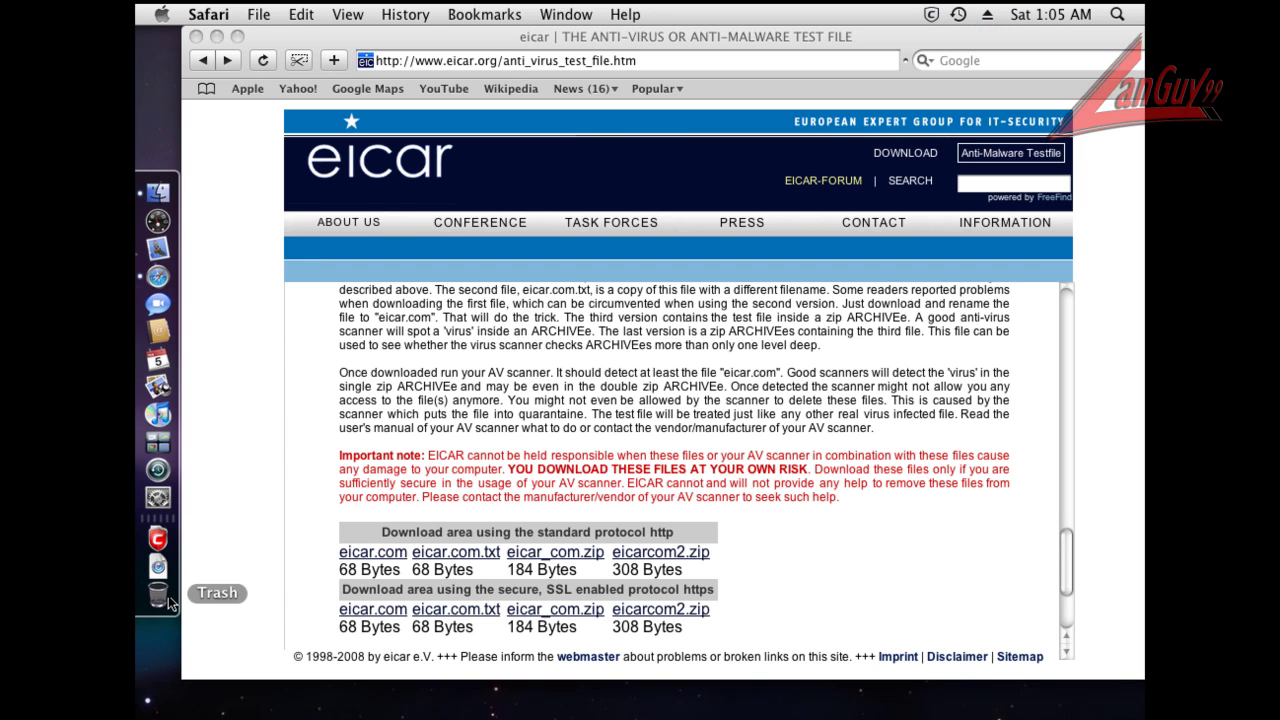
{"action": "left_click", "coordinate": [158, 566]}
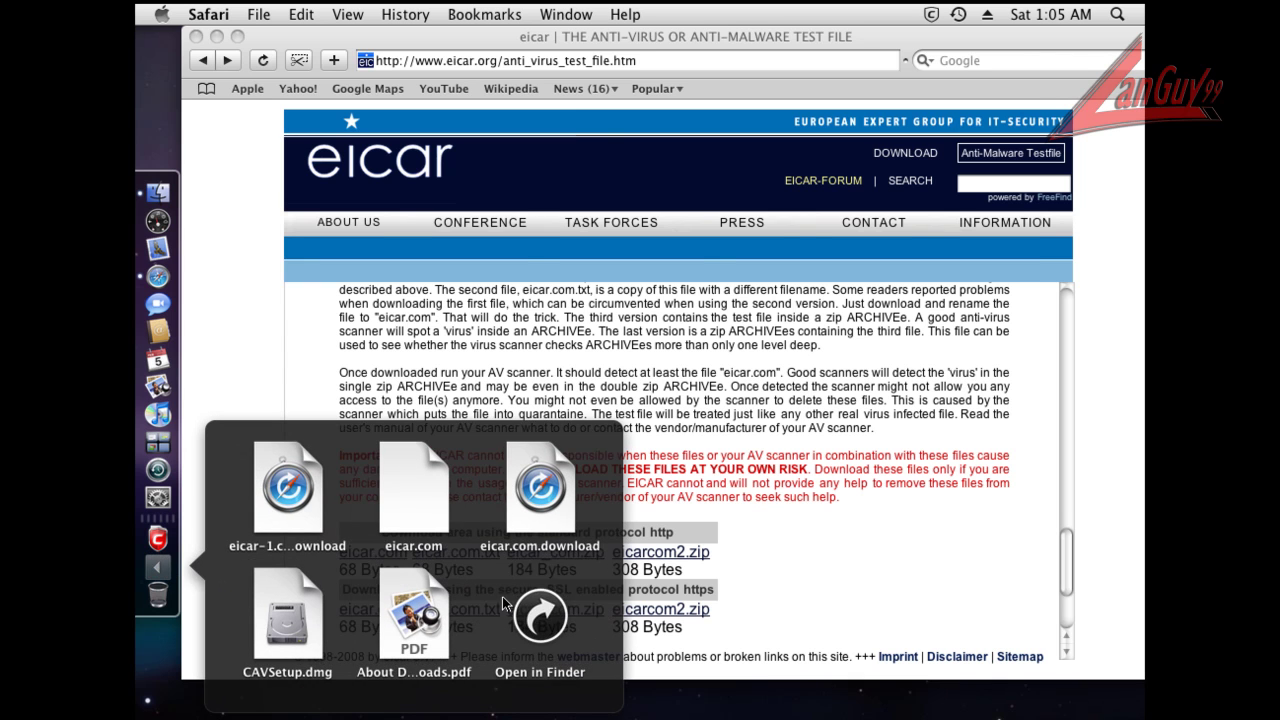
{"action": "left_click", "coordinate": [536, 631]}
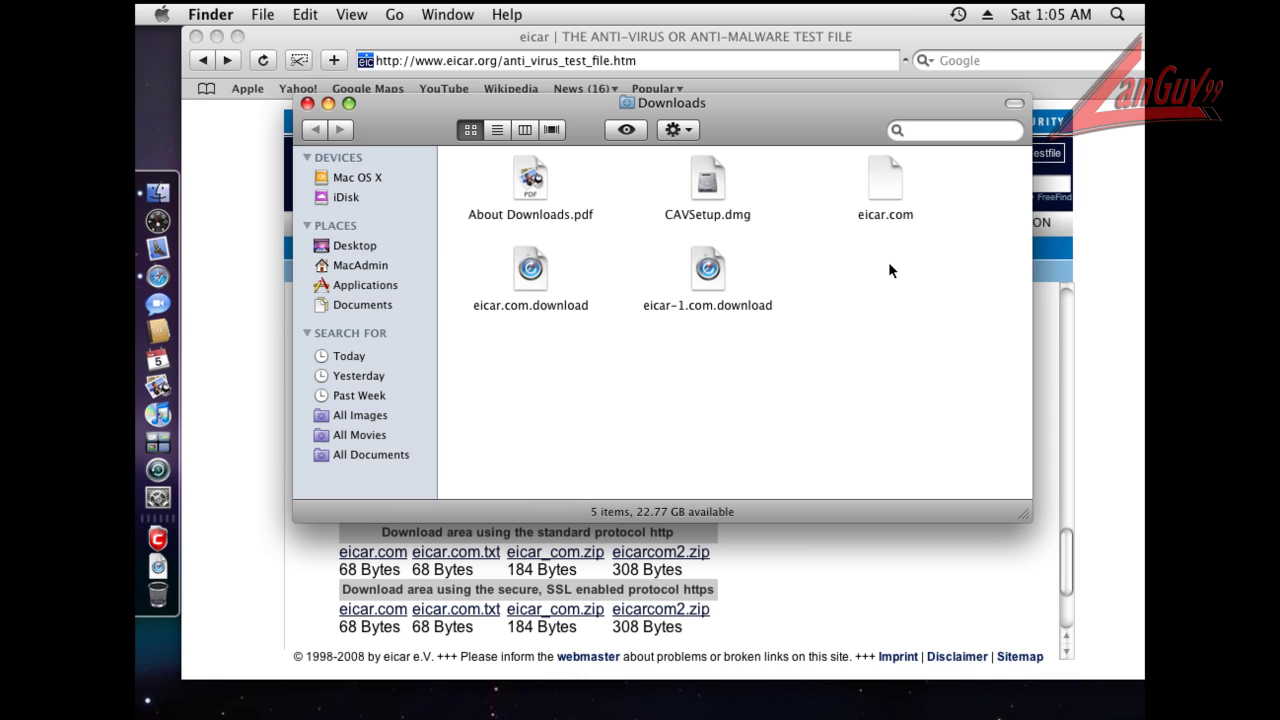
Scan eicar.com with COMODO Antivirus via Open With and clean the detected threat
{"action": "right_click", "coordinate": [889, 192]}
{"action": "mouse_move", "coordinate": [946, 215]}
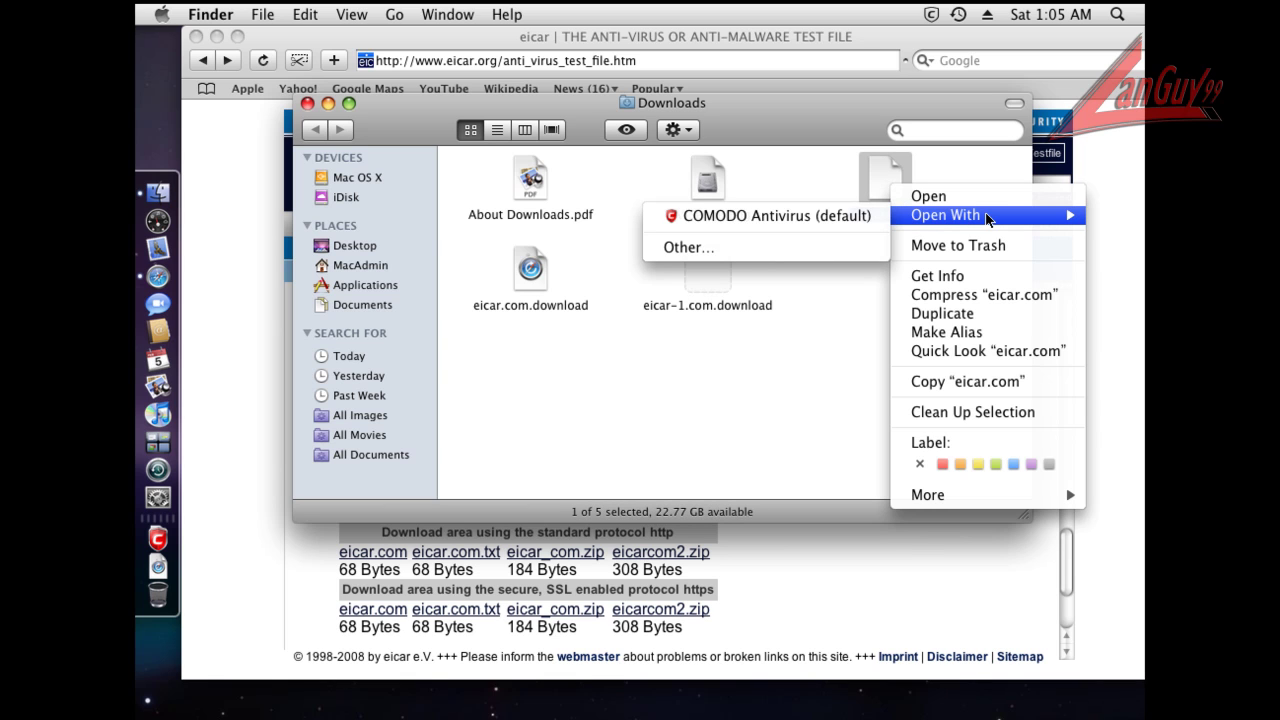
{"action": "left_click", "coordinate": [855, 226]}
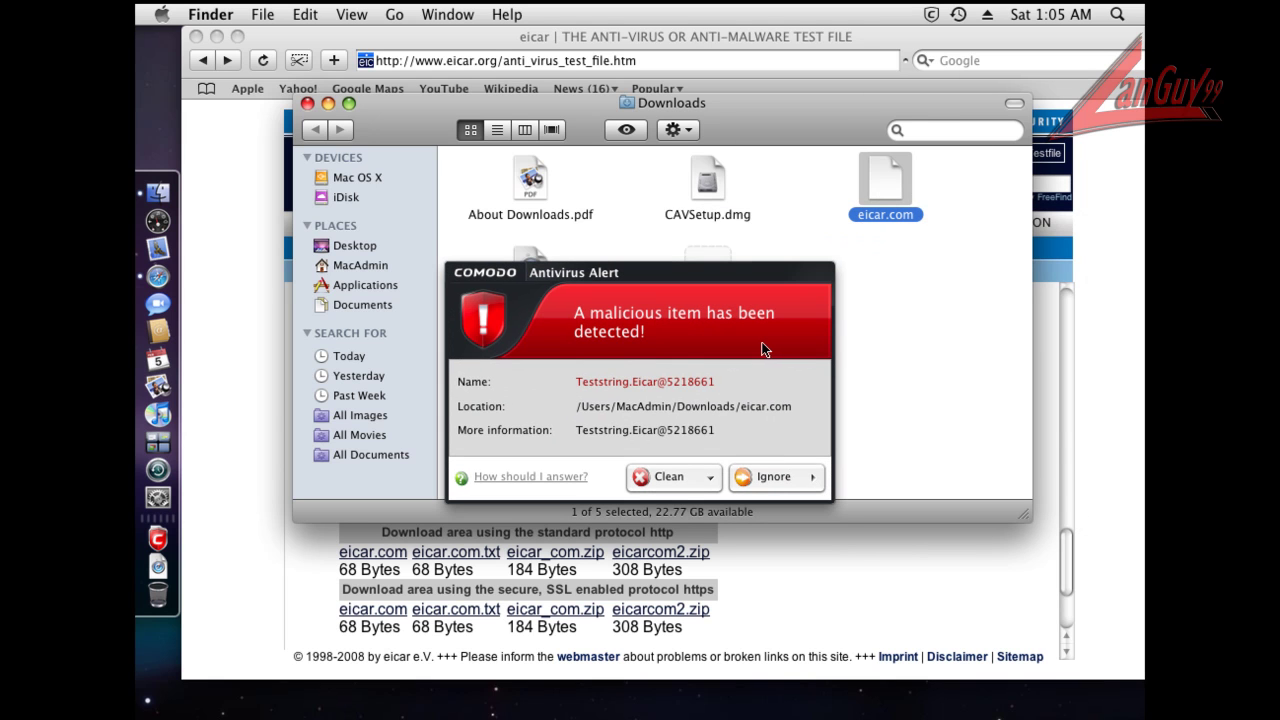
{"action": "left_click", "coordinate": [656, 478]}
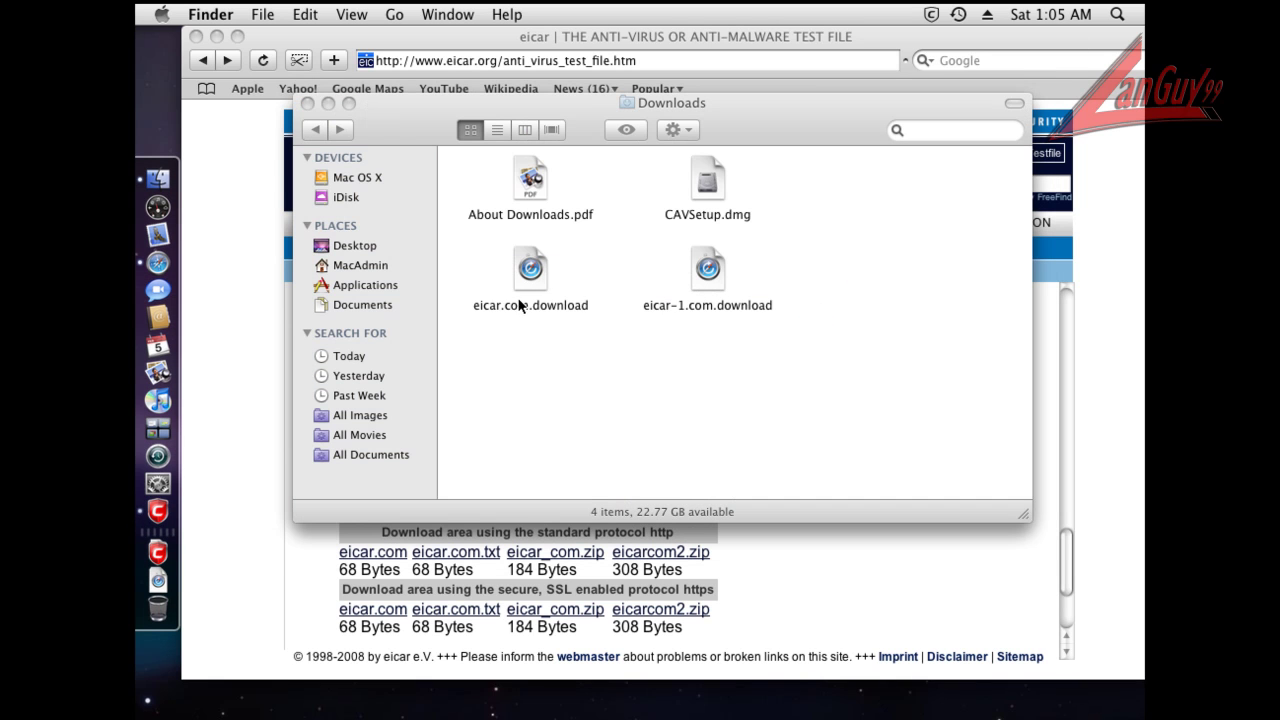
Move eicar.com.download and eicar-1.com.download to the Trash, closing the interrupting COMODO window
{"action": "left_click_drag", "start_coordinate": [505, 277], "coordinate": [860, 376]}
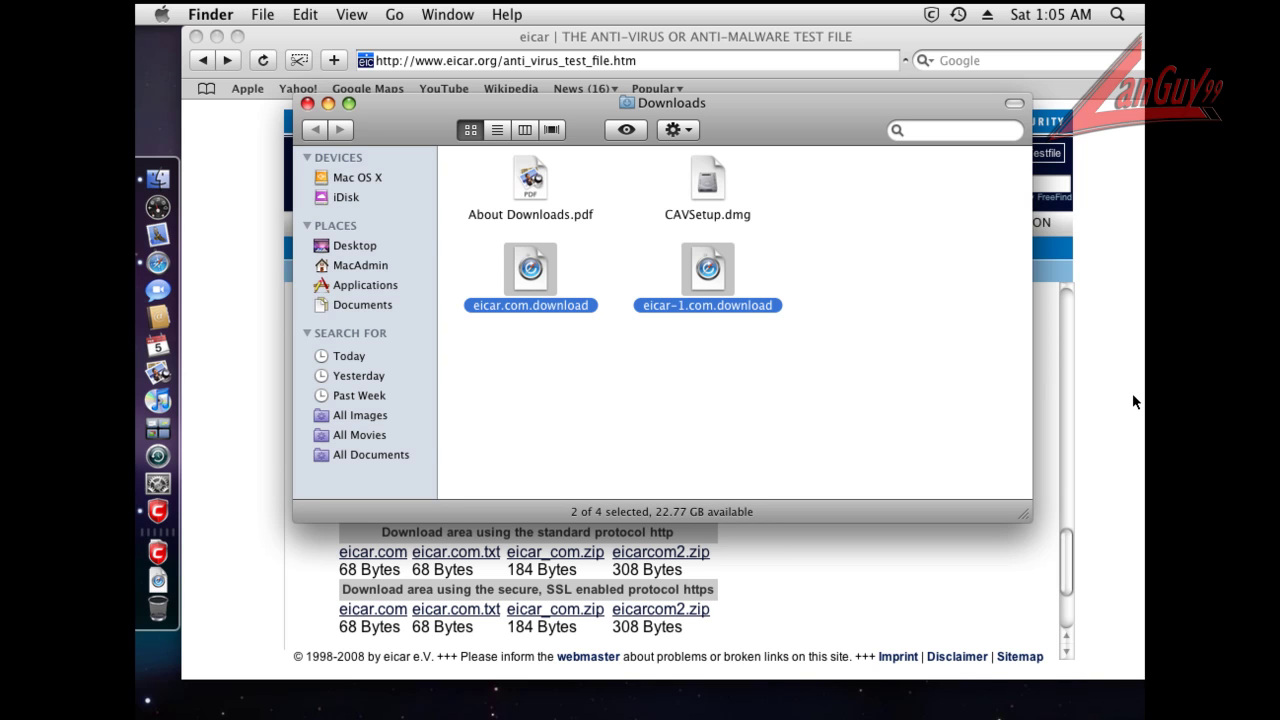
{"action": "right_click", "coordinate": [707, 268]}
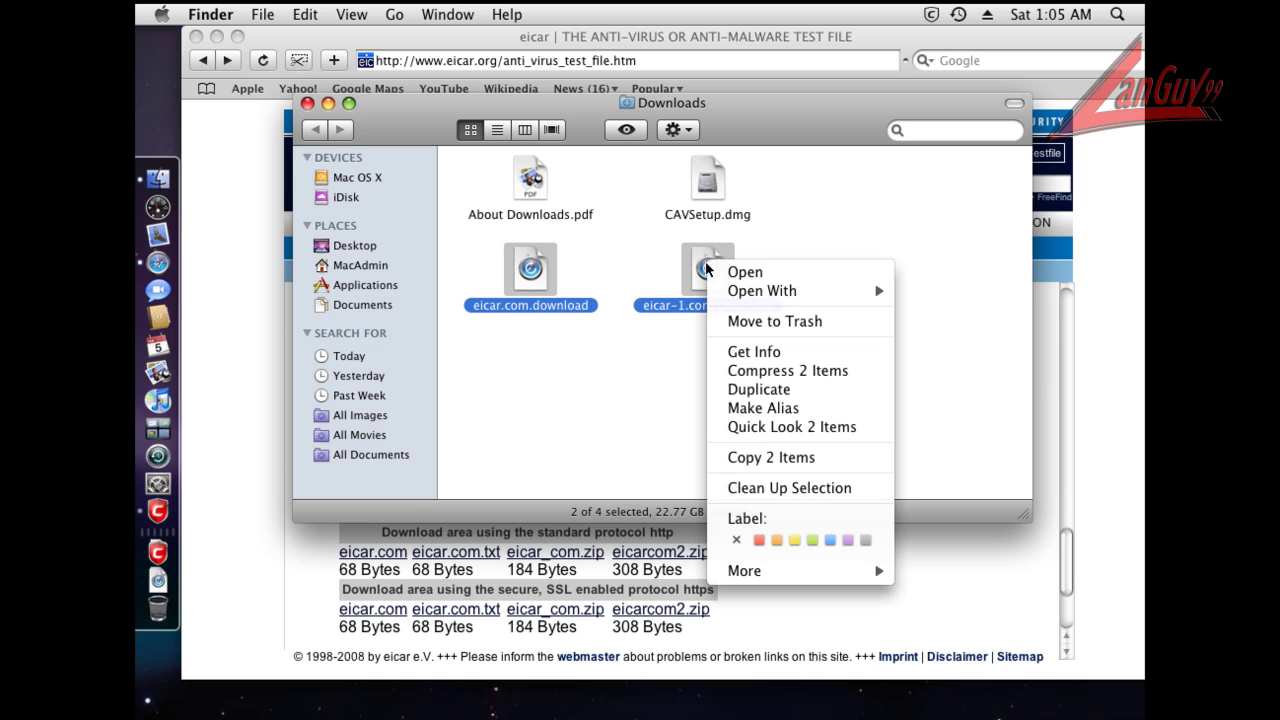
{"action": "left_click", "coordinate": [811, 320]}
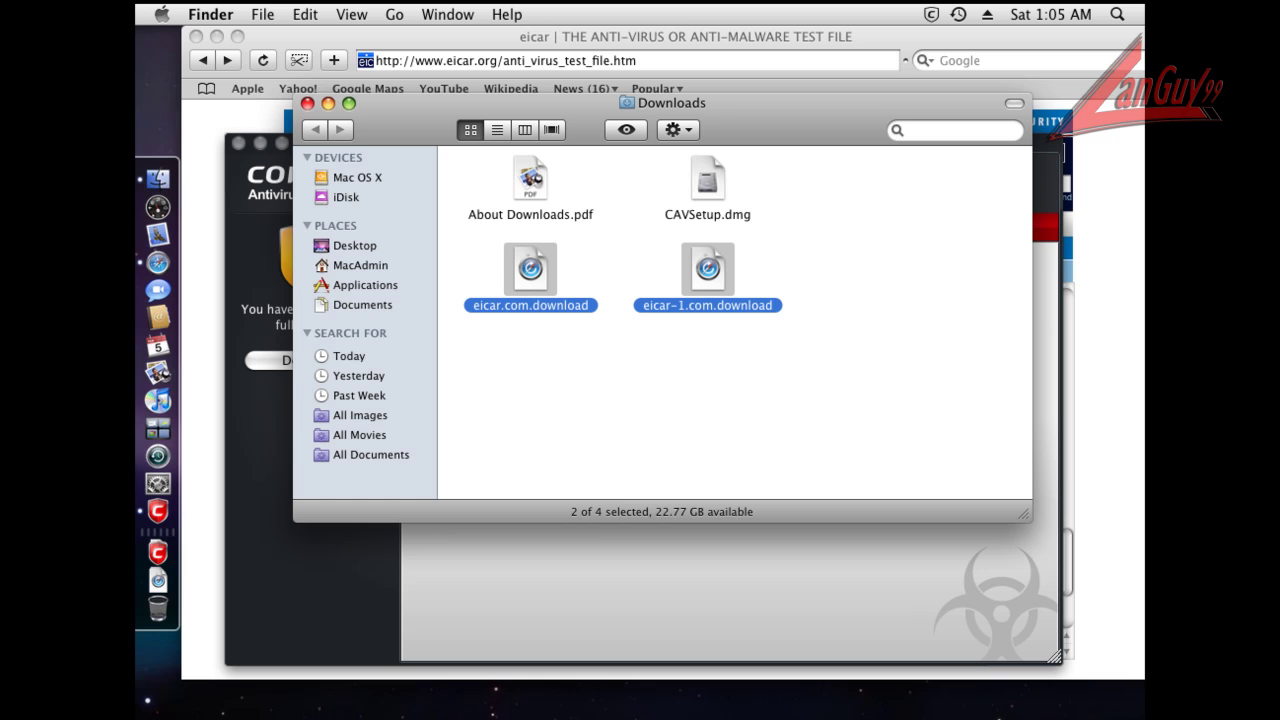
{"action": "left_click", "coordinate": [938, 610]}
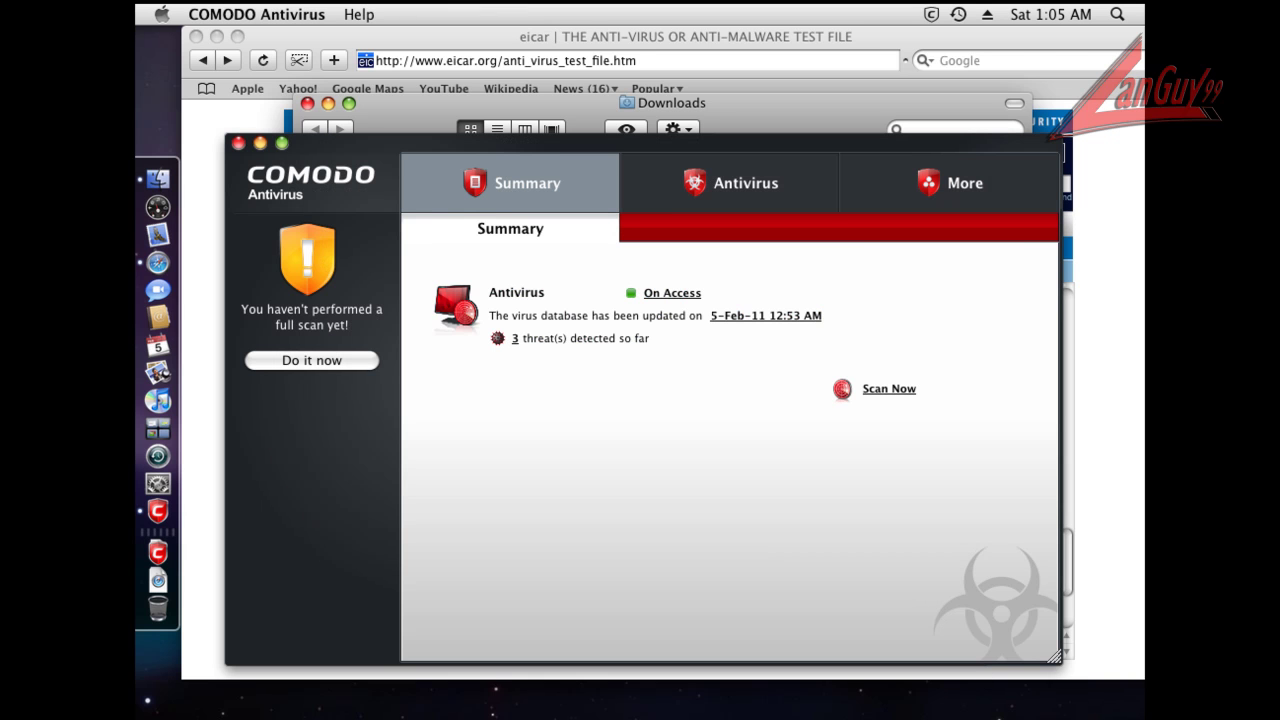
{"action": "left_click", "coordinate": [238, 143]}
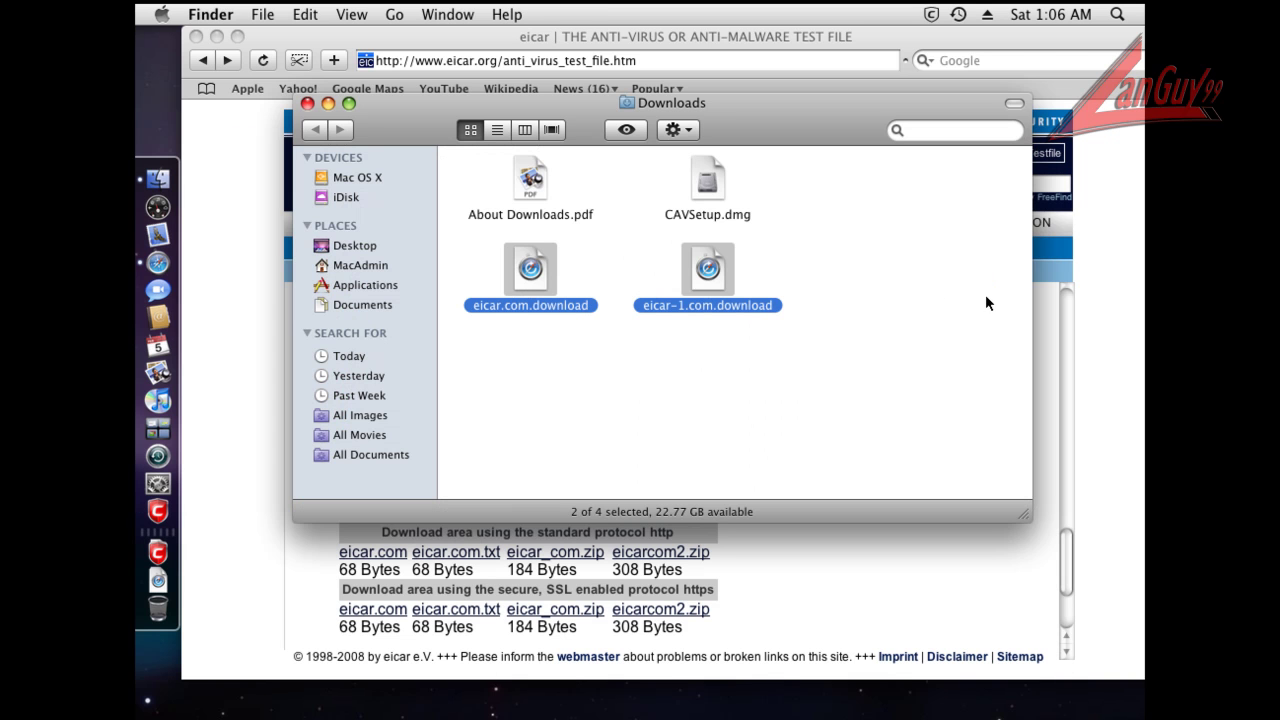
{"action": "right_click", "coordinate": [716, 264]}
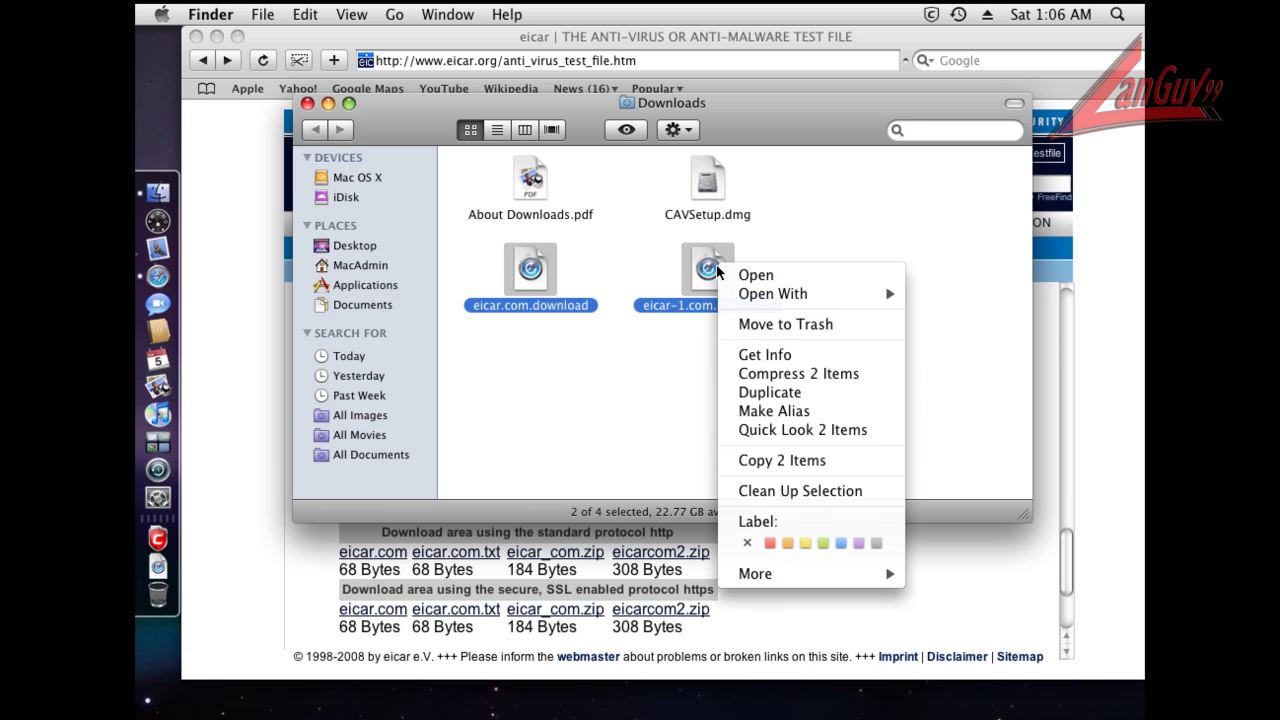
{"action": "left_click", "coordinate": [810, 326]}
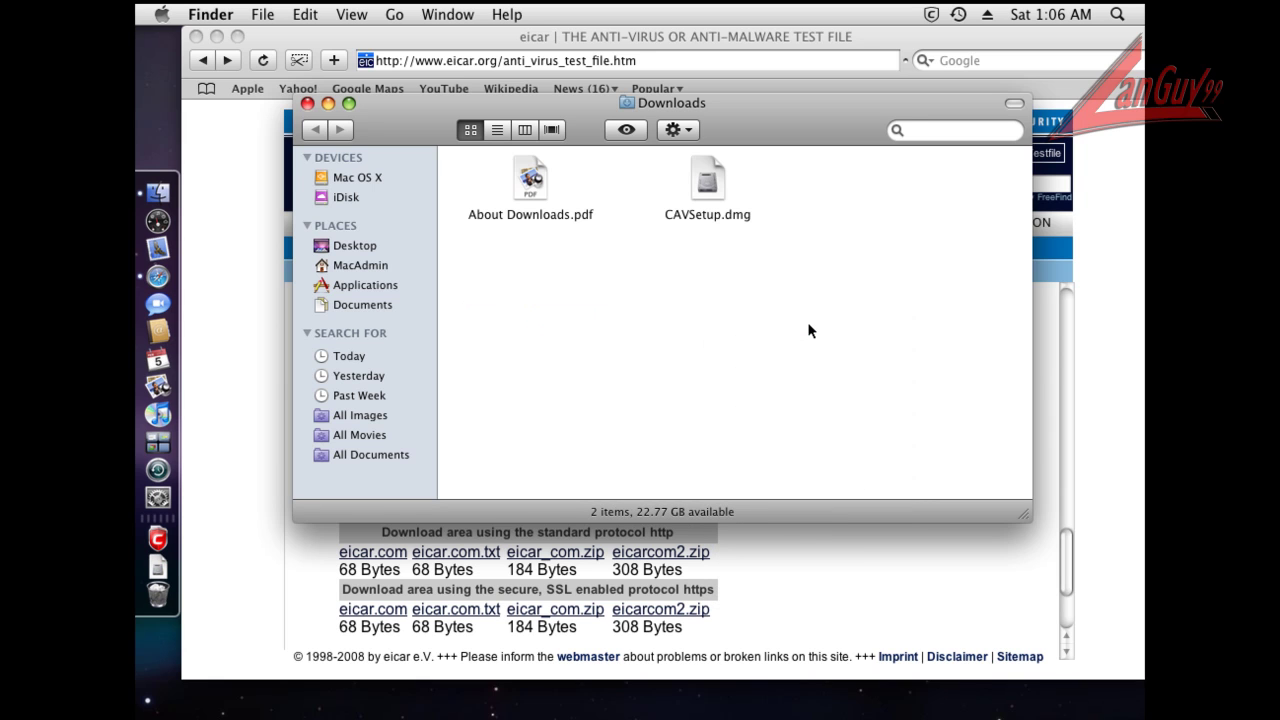
Close the Downloads Finder window, return to the EICAR page and check the Downloads stack
{"action": "left_click", "coordinate": [308, 104]}
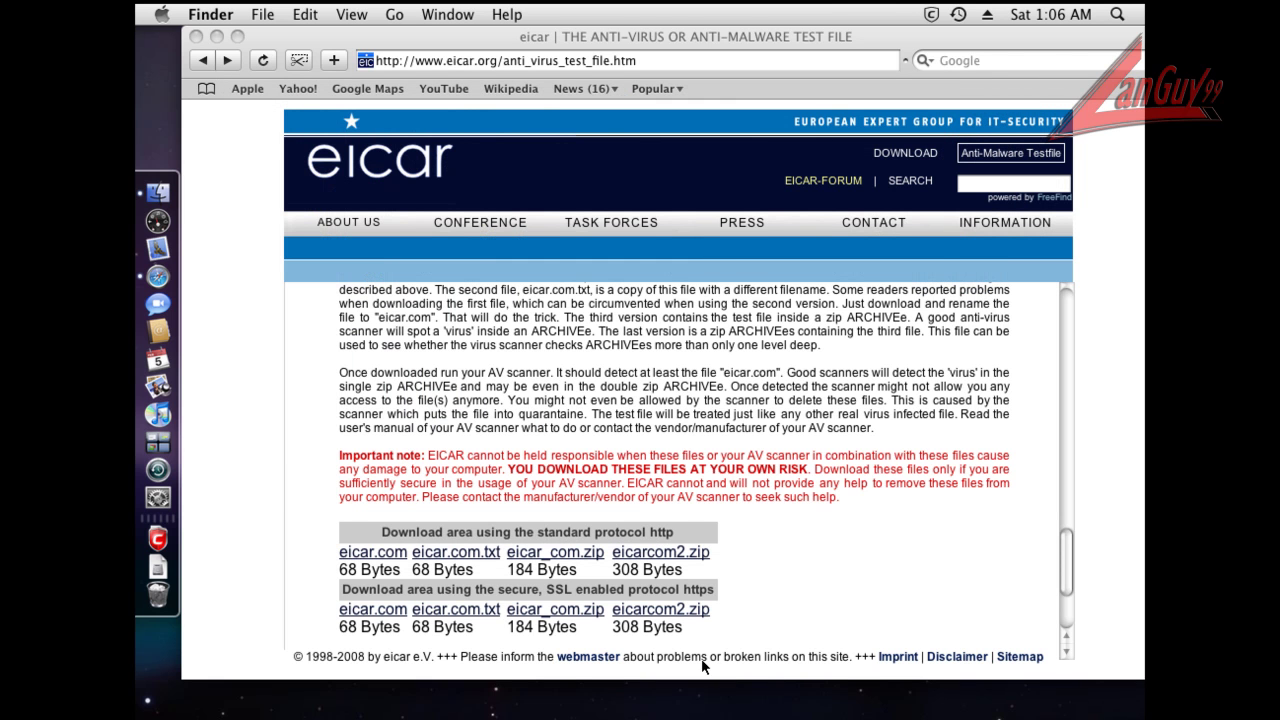
{"action": "scroll", "coordinate": [840, 512], "scroll_direction": "down", "scroll_amount": 1}
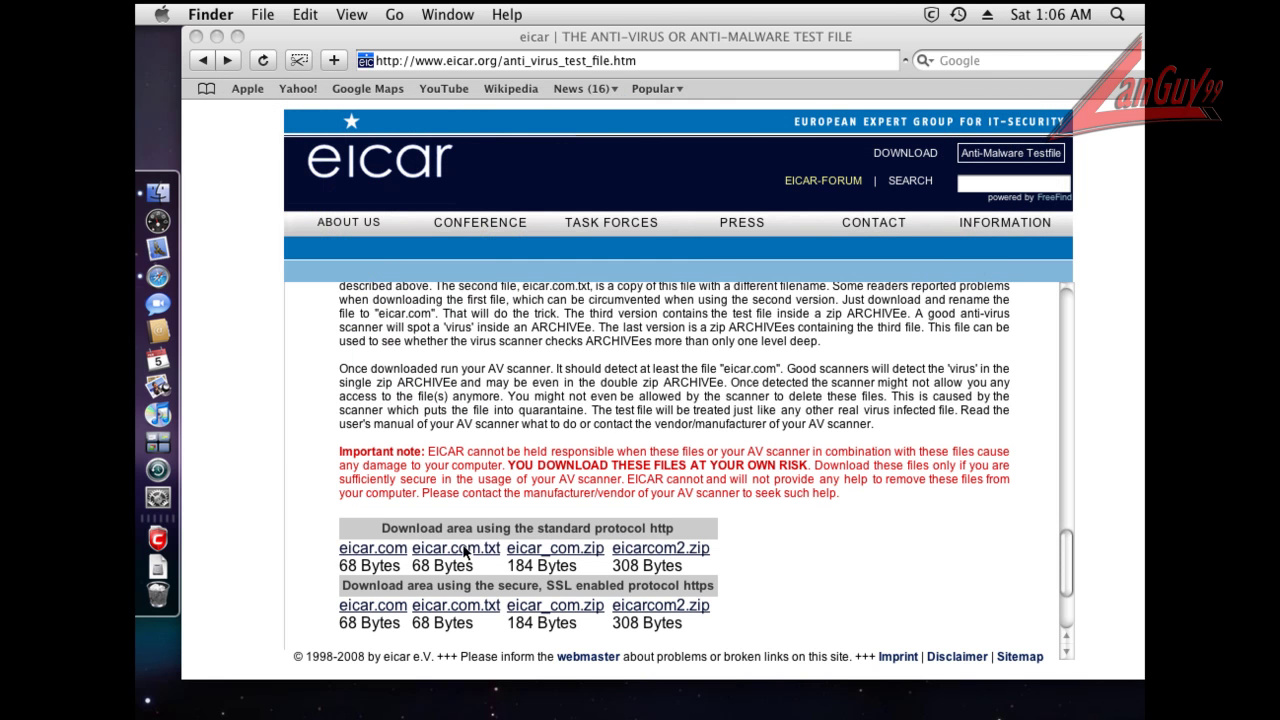
{"action": "left_click", "coordinate": [540, 553]}
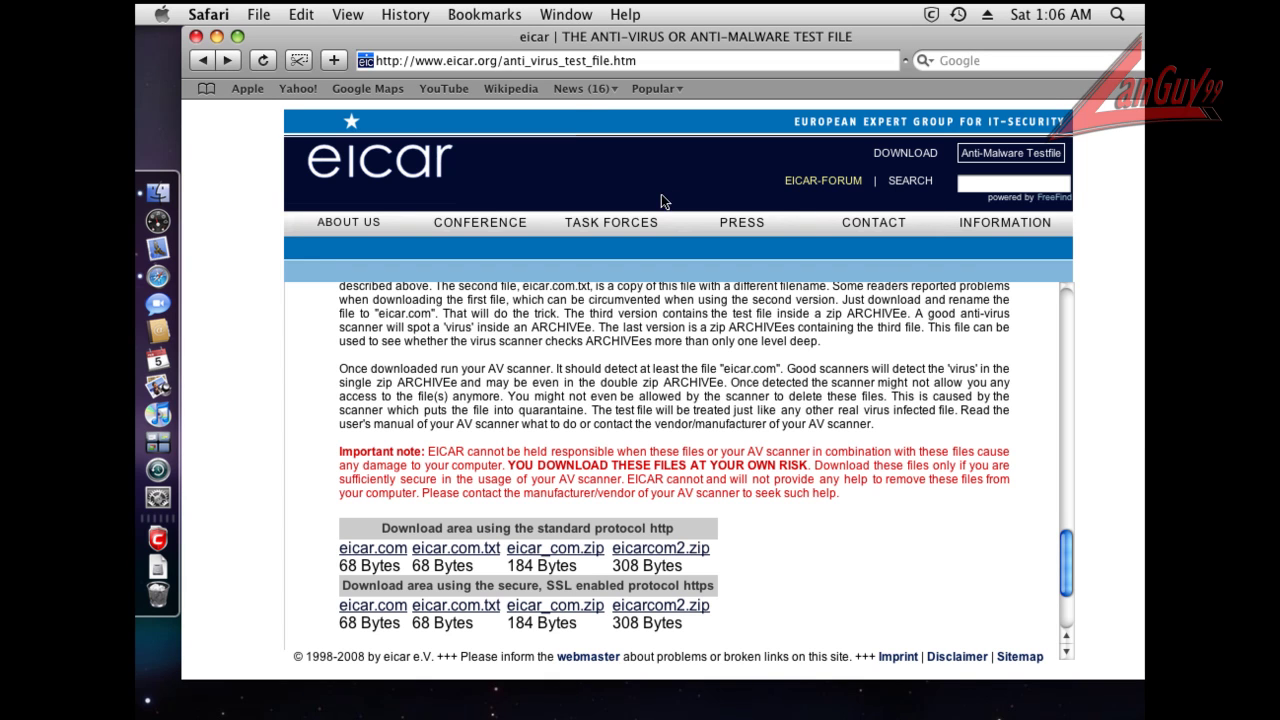
{"action": "left_click", "coordinate": [160, 567]}
{"action": "left_click", "coordinate": [846, 545]}
Download eicar_com.zip and eicarcom2.zip, cleaning each COMODO detection and clearing the failed entry
{"action": "left_click", "coordinate": [543, 547]}
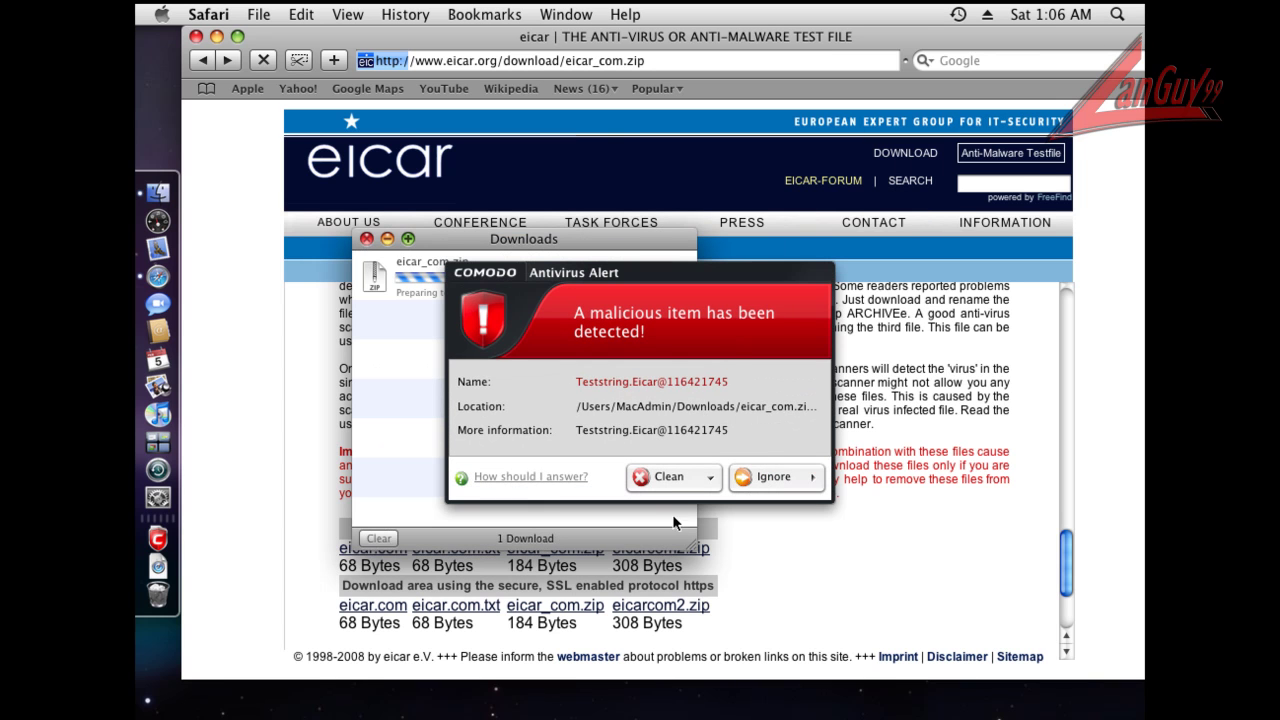
{"action": "left_click", "coordinate": [666, 477]}
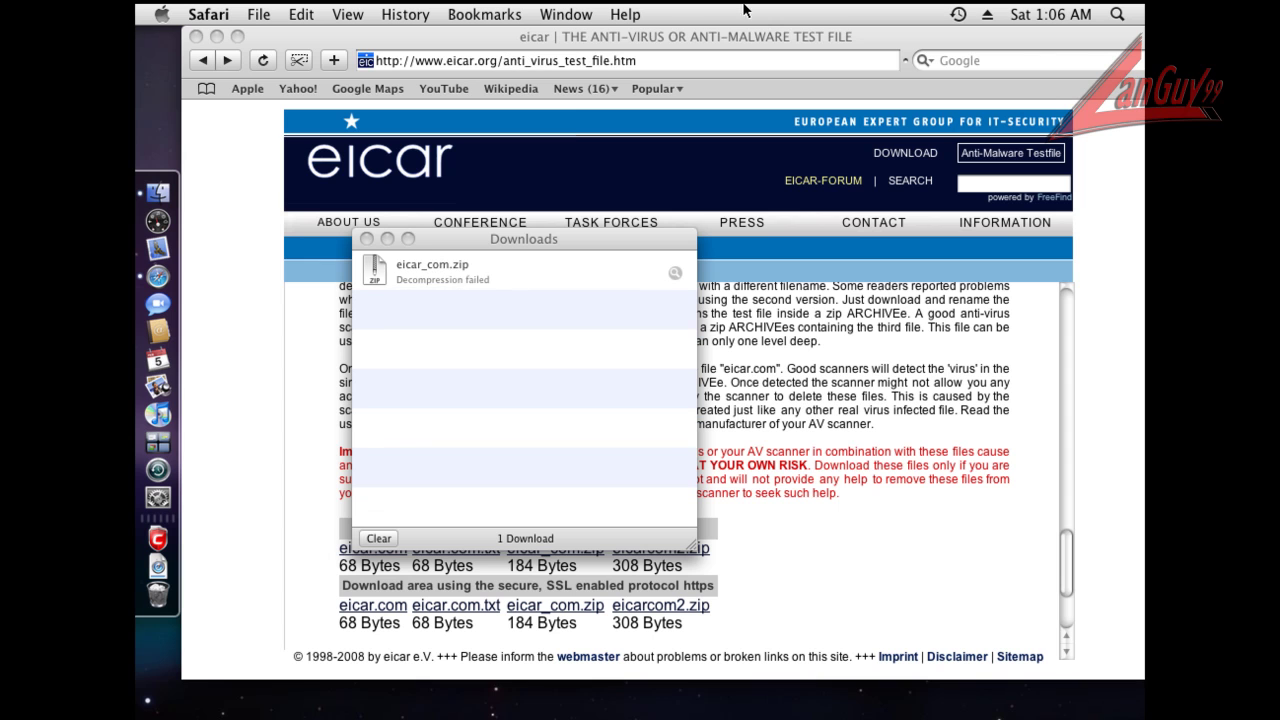
{"action": "left_click", "coordinate": [385, 540]}
{"action": "left_click", "coordinate": [771, 488]}
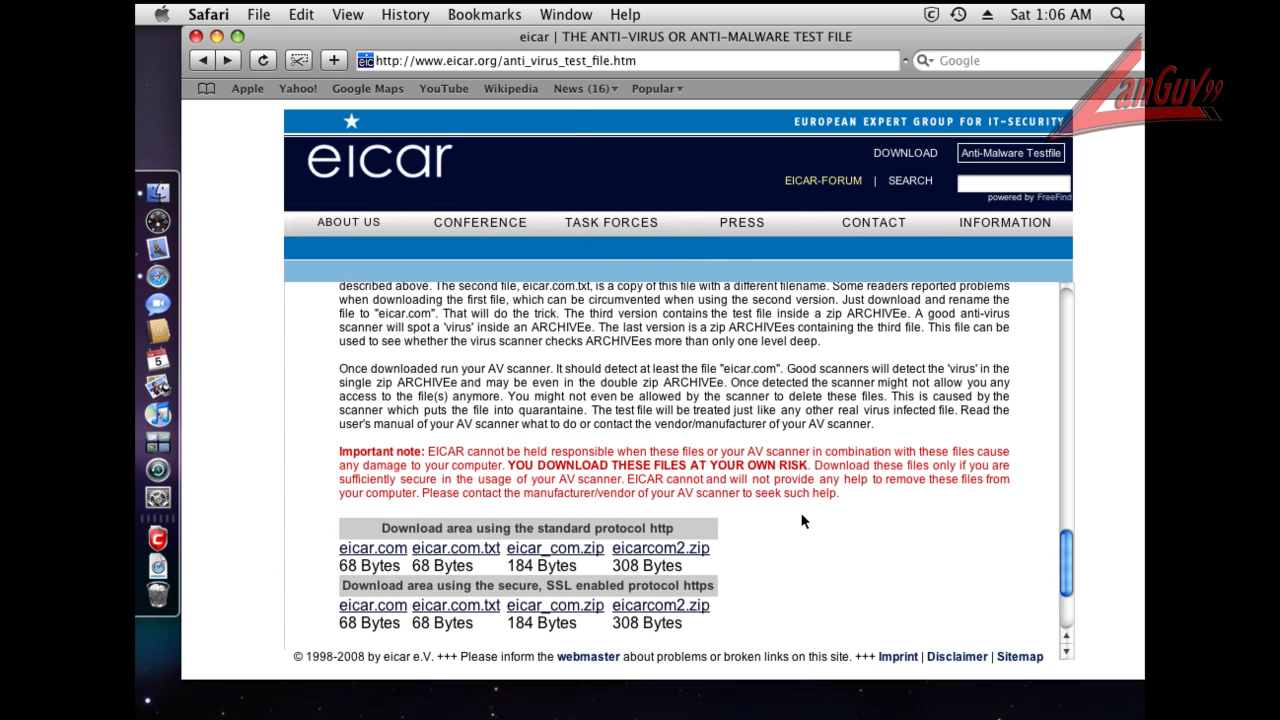
{"action": "left_click", "coordinate": [656, 553]}
{"action": "left_click", "coordinate": [668, 487]}
In the COMODO main window, slide real-time scanning down to Disabled
{"action": "left_click", "coordinate": [932, 15]}
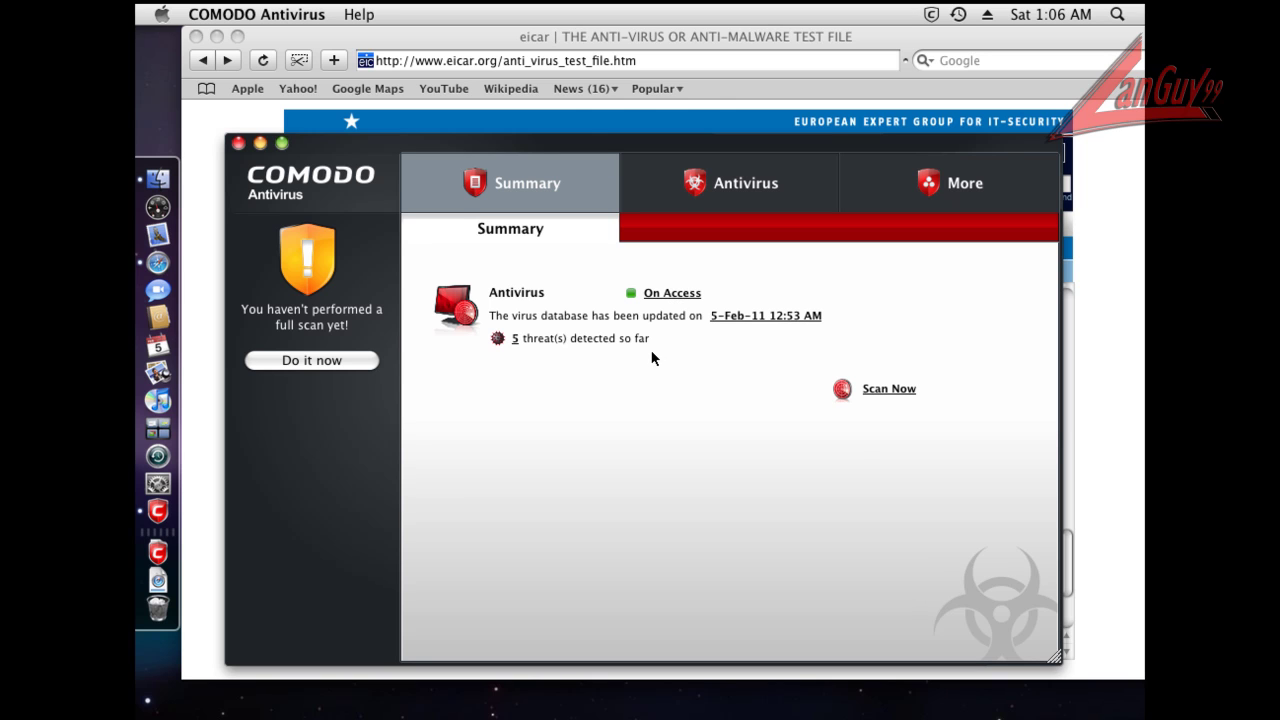
{"action": "left_click", "coordinate": [661, 298]}
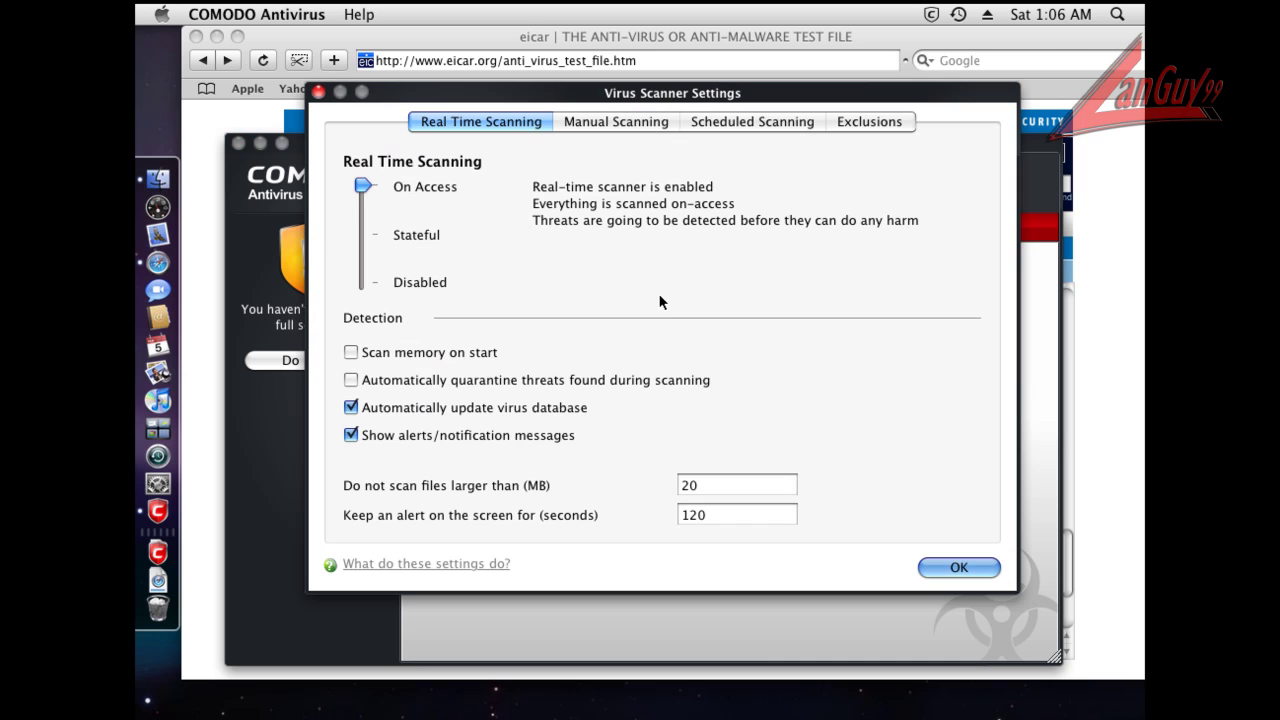
{"action": "left_click_drag", "start_coordinate": [362, 186], "coordinate": [364, 283]}
{"action": "left_click", "coordinate": [985, 568]}
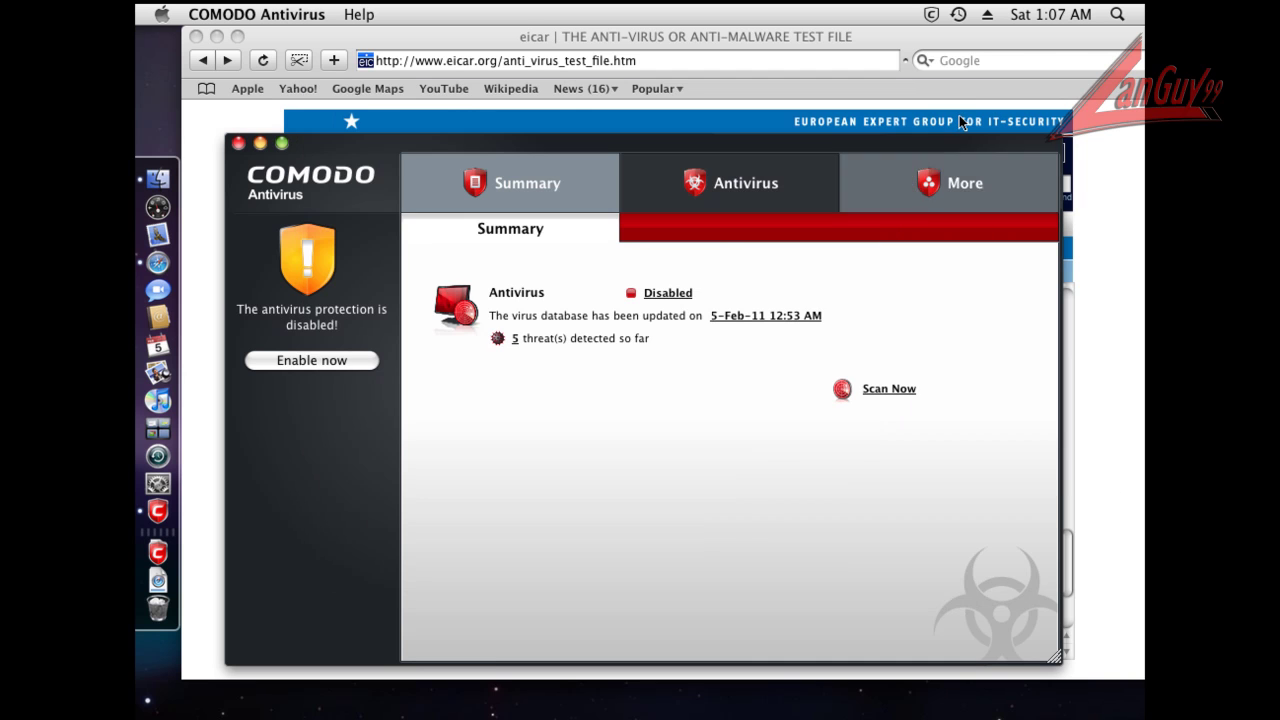
Close COMODO, download eicar.com with protection off, and close the EICAR page window
{"action": "left_click", "coordinate": [237, 144]}
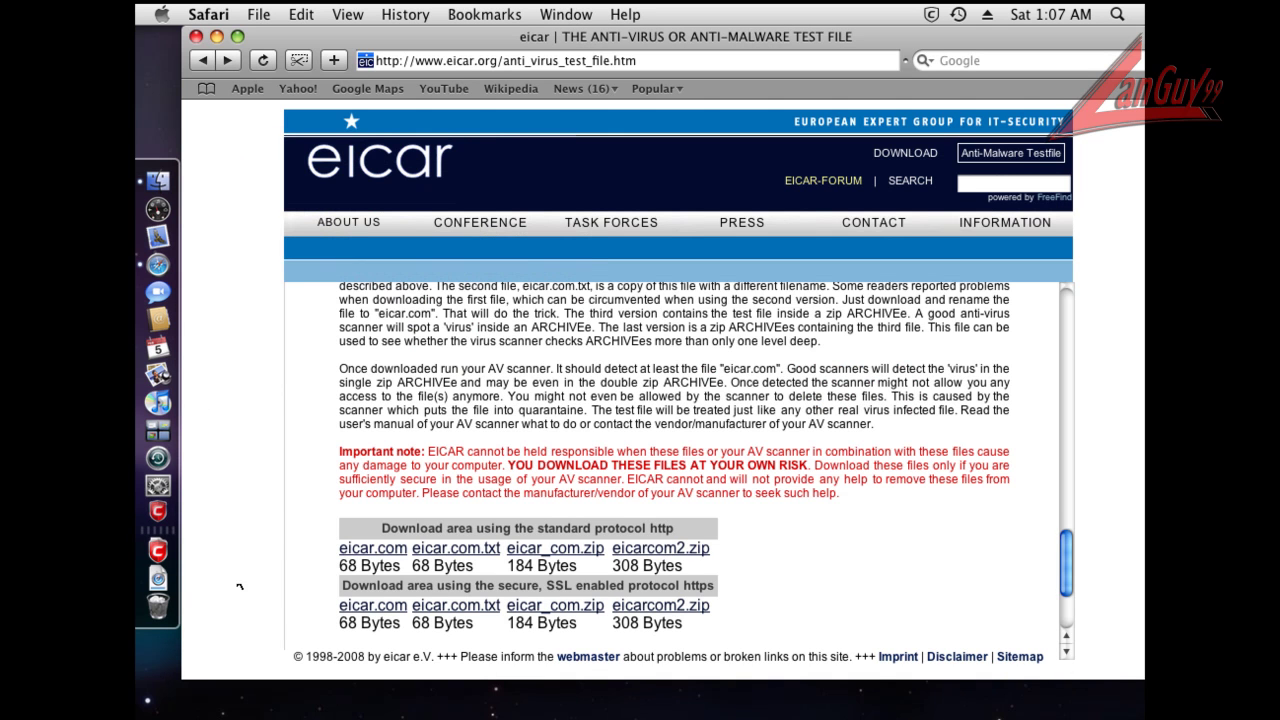
{"action": "left_click", "coordinate": [386, 553]}
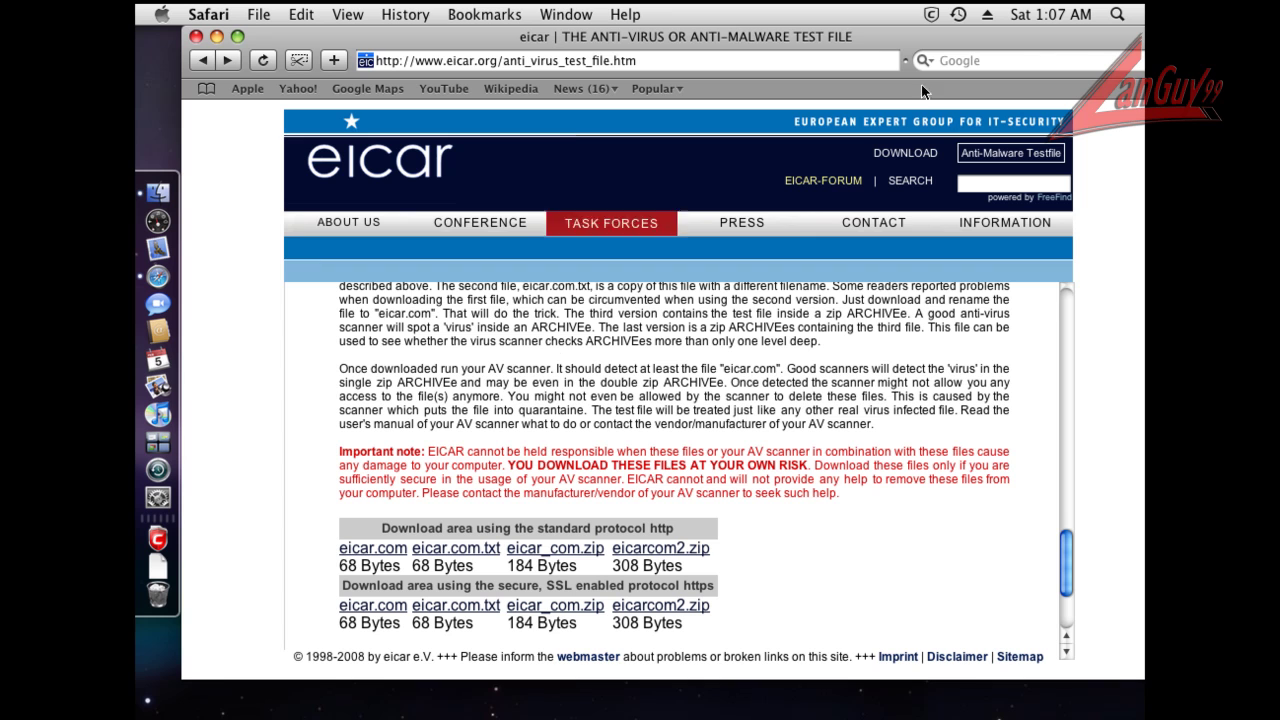
{"action": "left_click", "coordinate": [196, 37]}
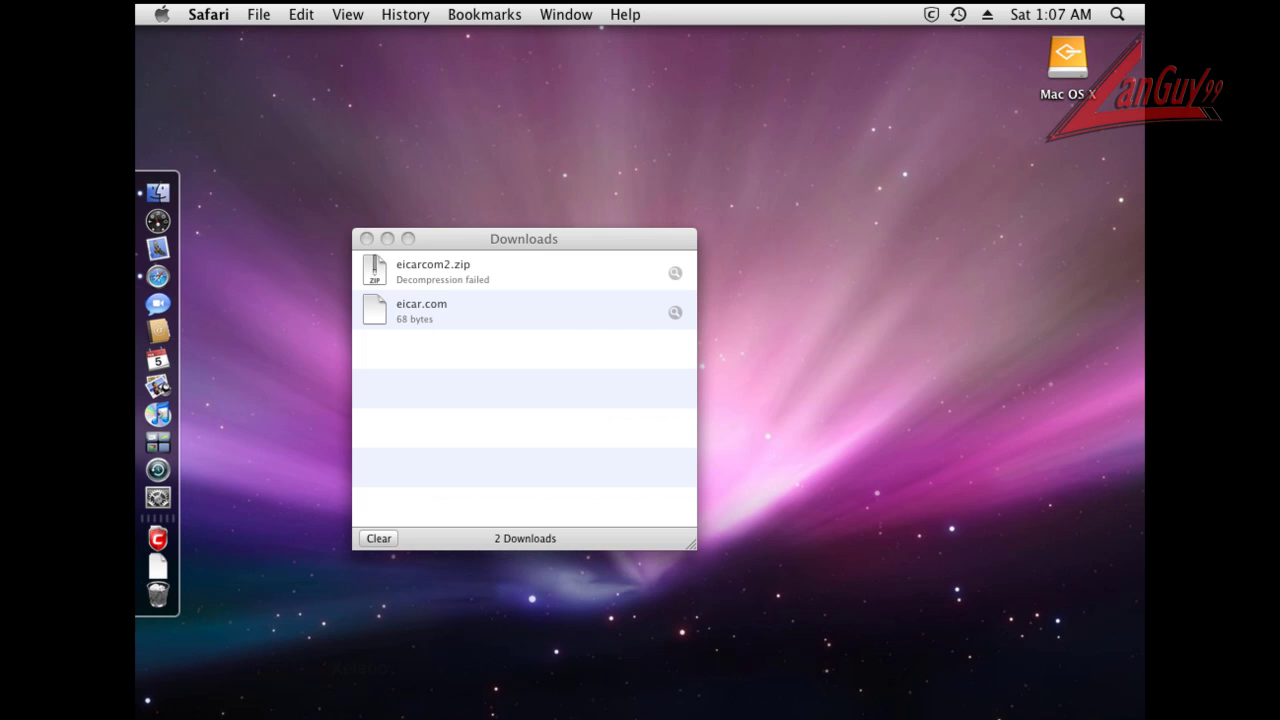
Check the Downloads stack, then clear and close Safari's downloads list
{"action": "left_click", "coordinate": [160, 568]}
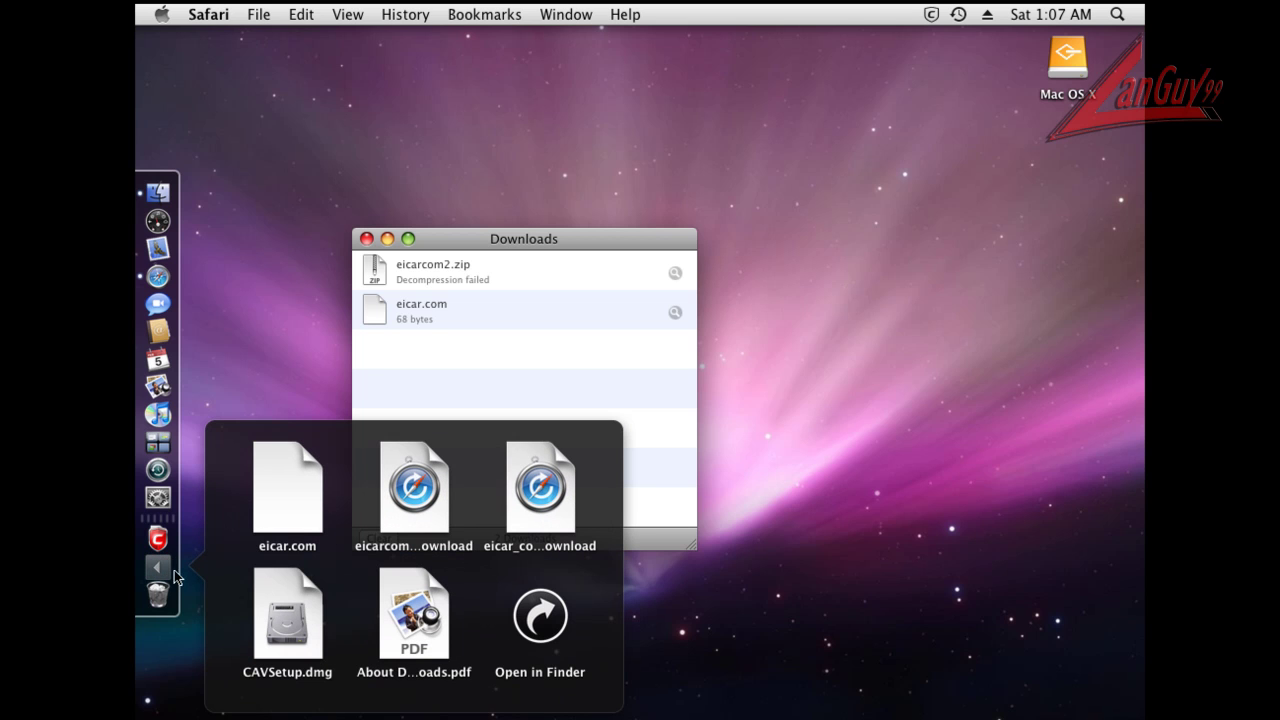
{"action": "left_click", "coordinate": [661, 441]}
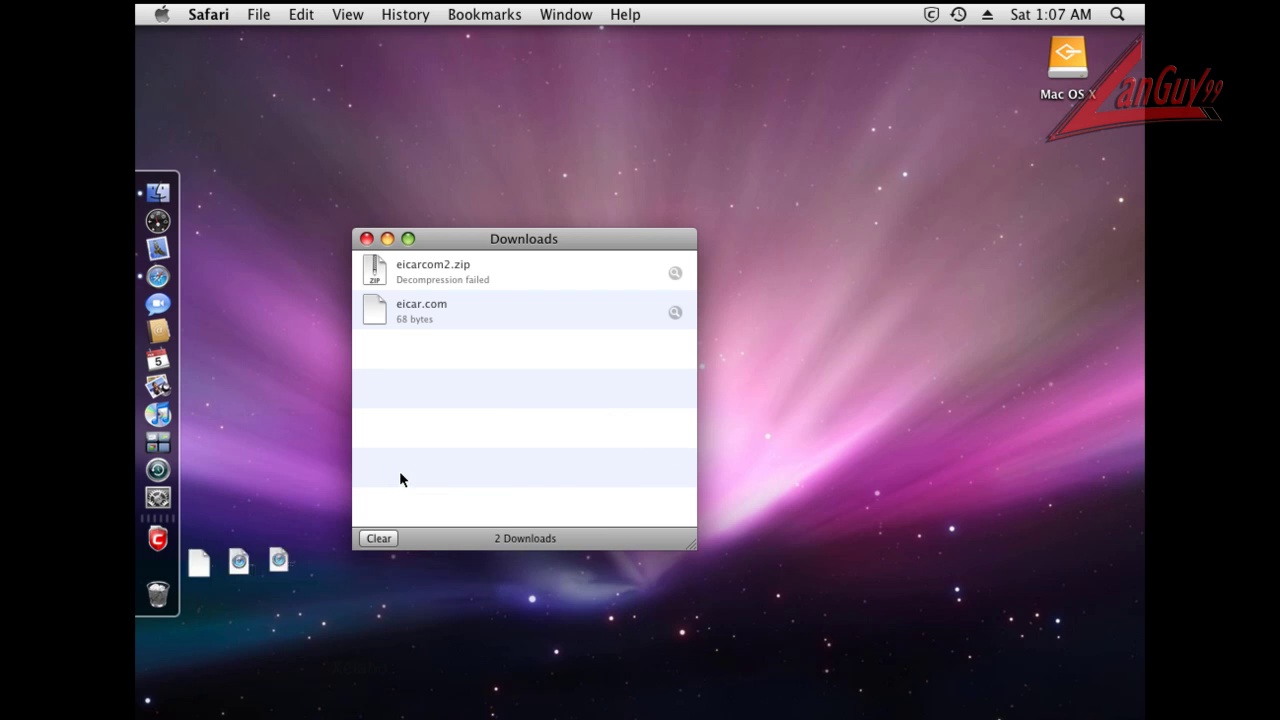
{"action": "left_click", "coordinate": [378, 539]}
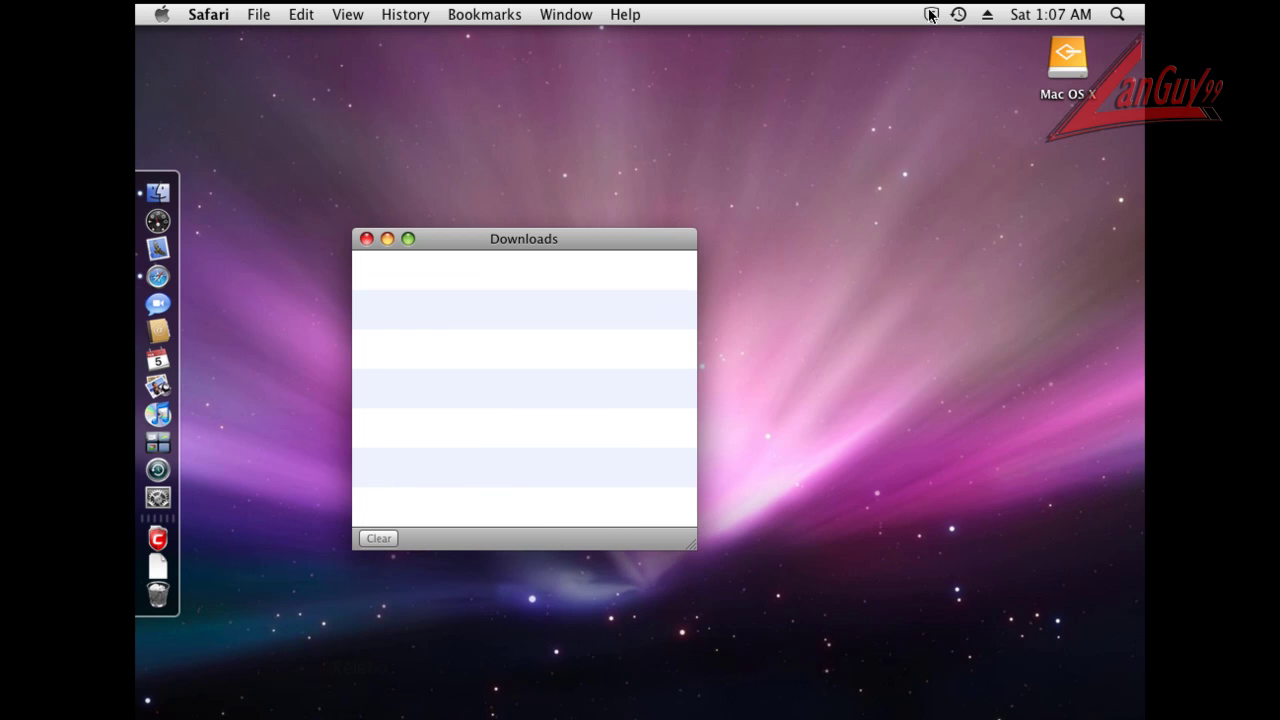
{"action": "left_click", "coordinate": [366, 238]}
From COMODO's Antivirus tasks, open Run a Scan and choose Create New Scan
{"action": "key", "text": "super+Tab"}
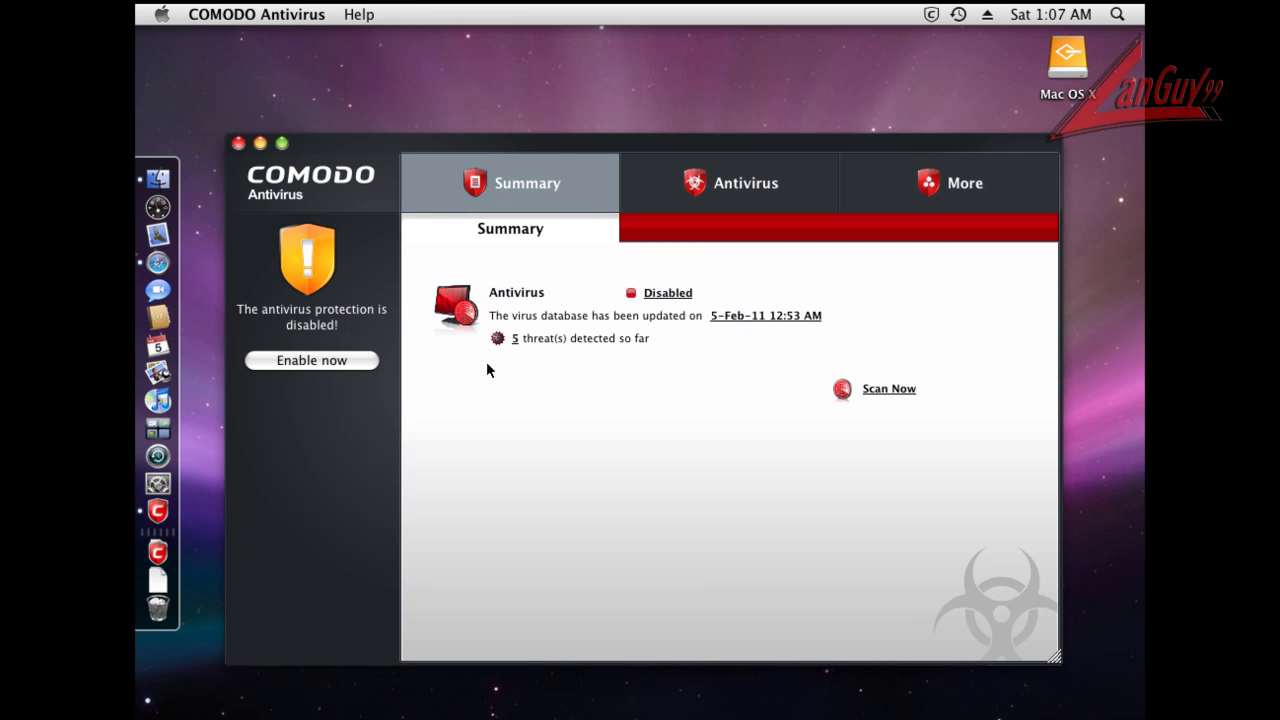
{"action": "left_click", "coordinate": [713, 190]}
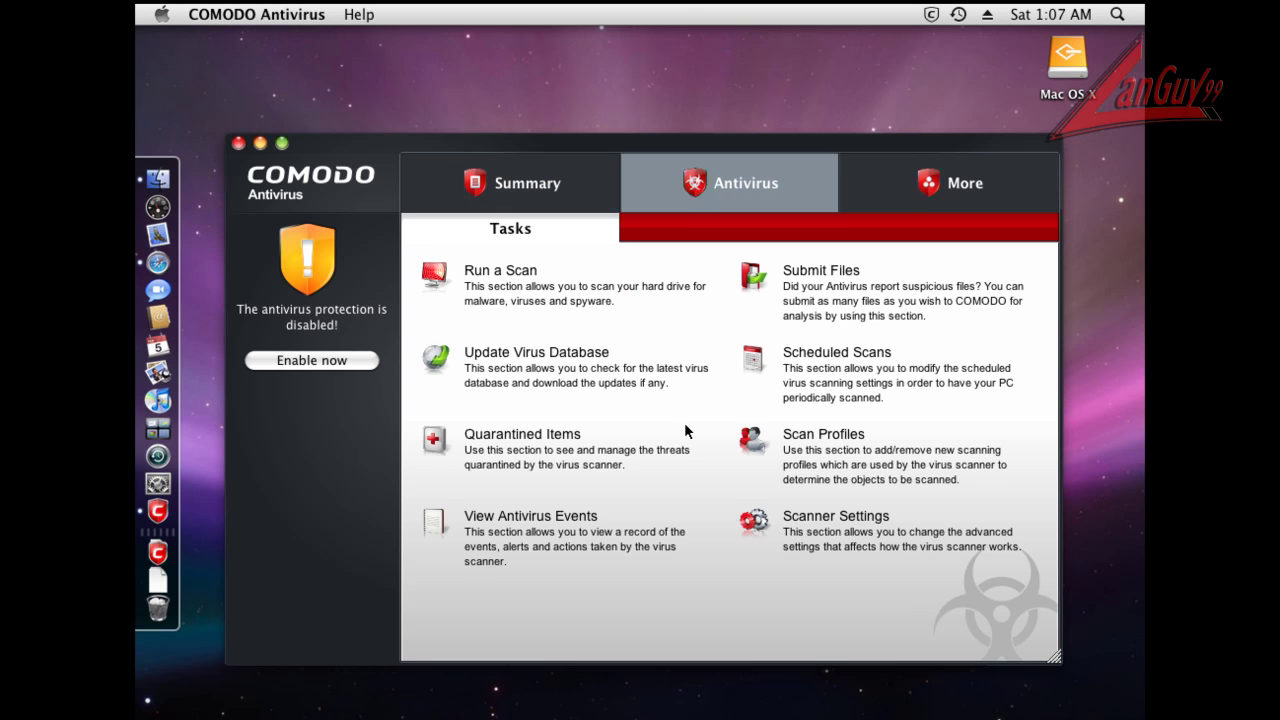
{"action": "left_click", "coordinate": [508, 272]}
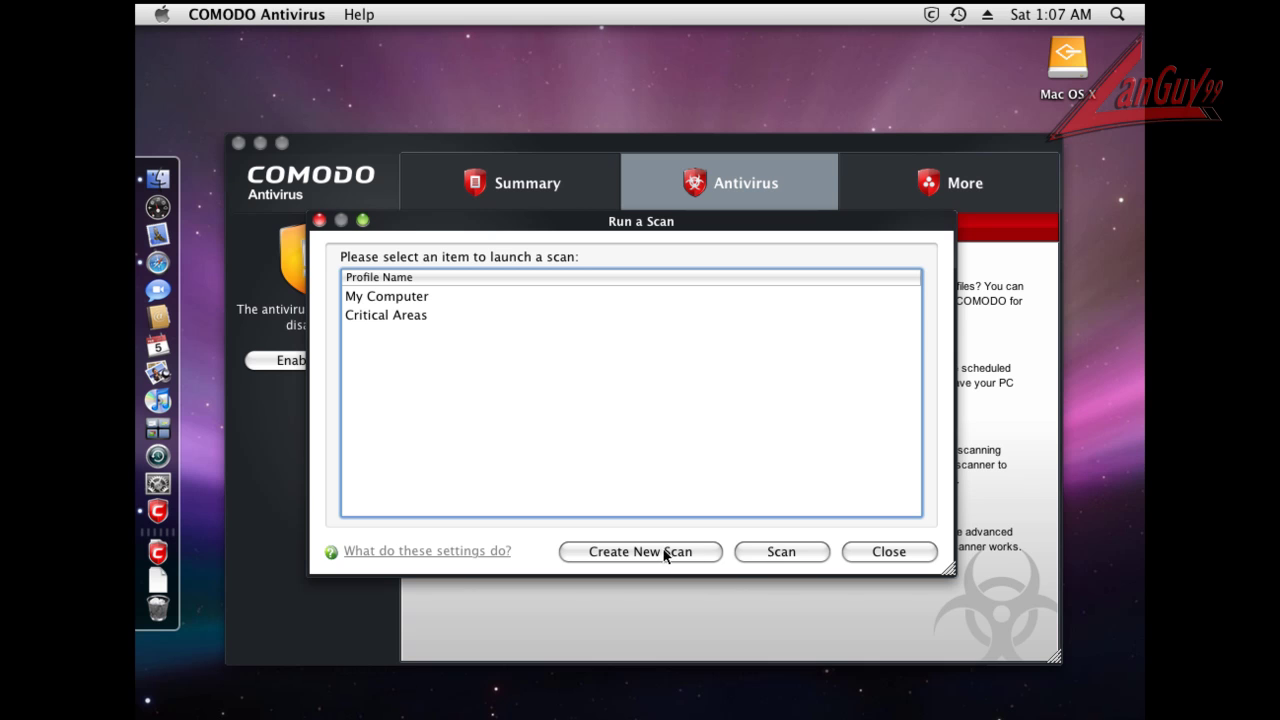
{"action": "left_click", "coordinate": [889, 552]}
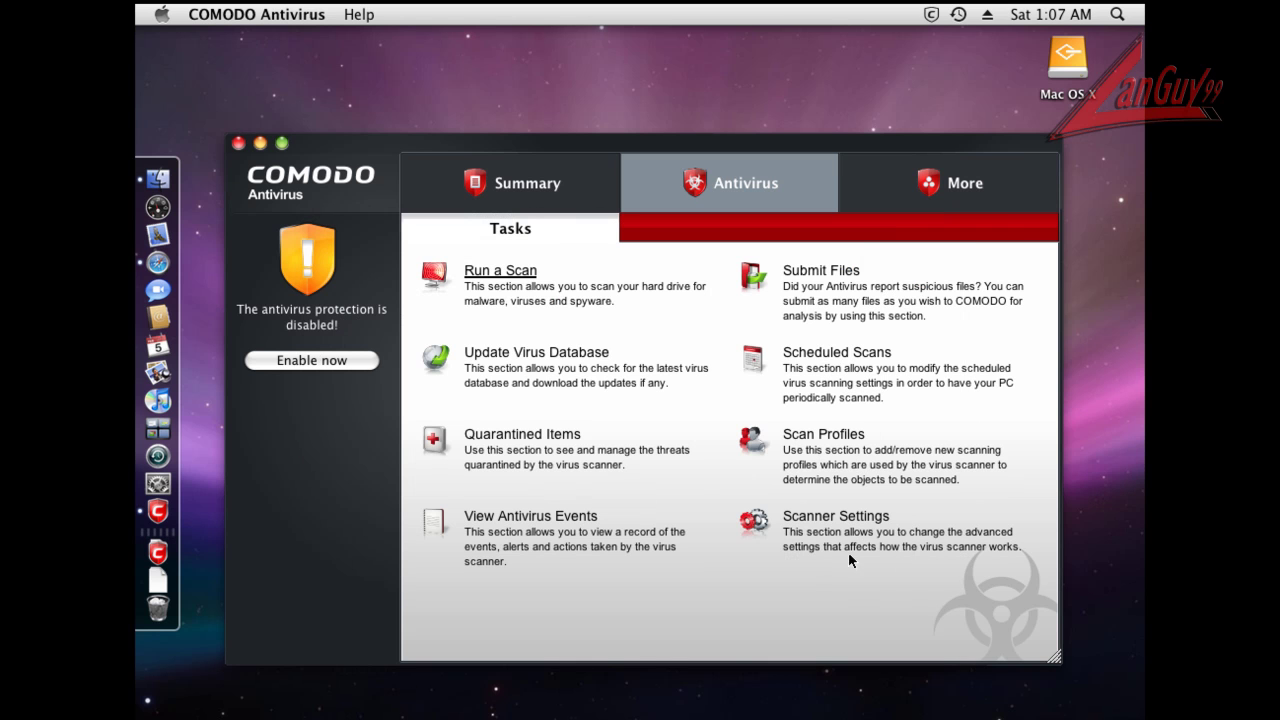
{"action": "left_click", "coordinate": [528, 280]}
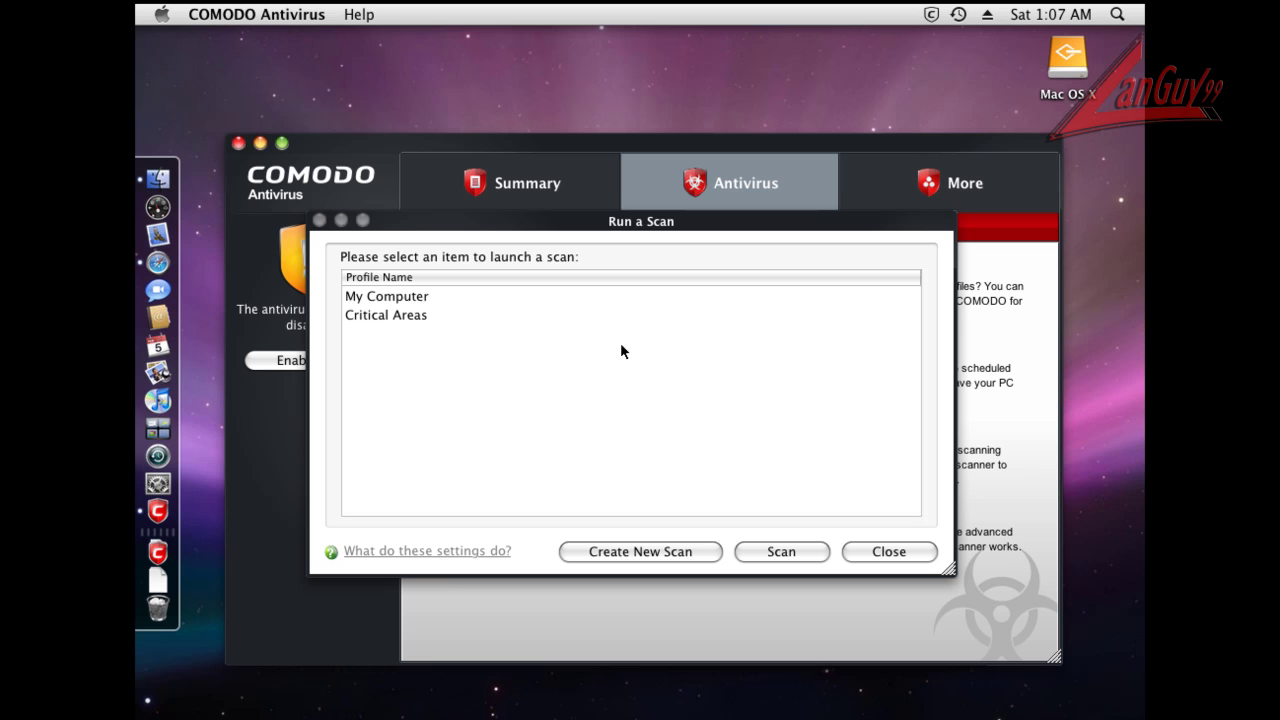
{"action": "left_click", "coordinate": [644, 552]}
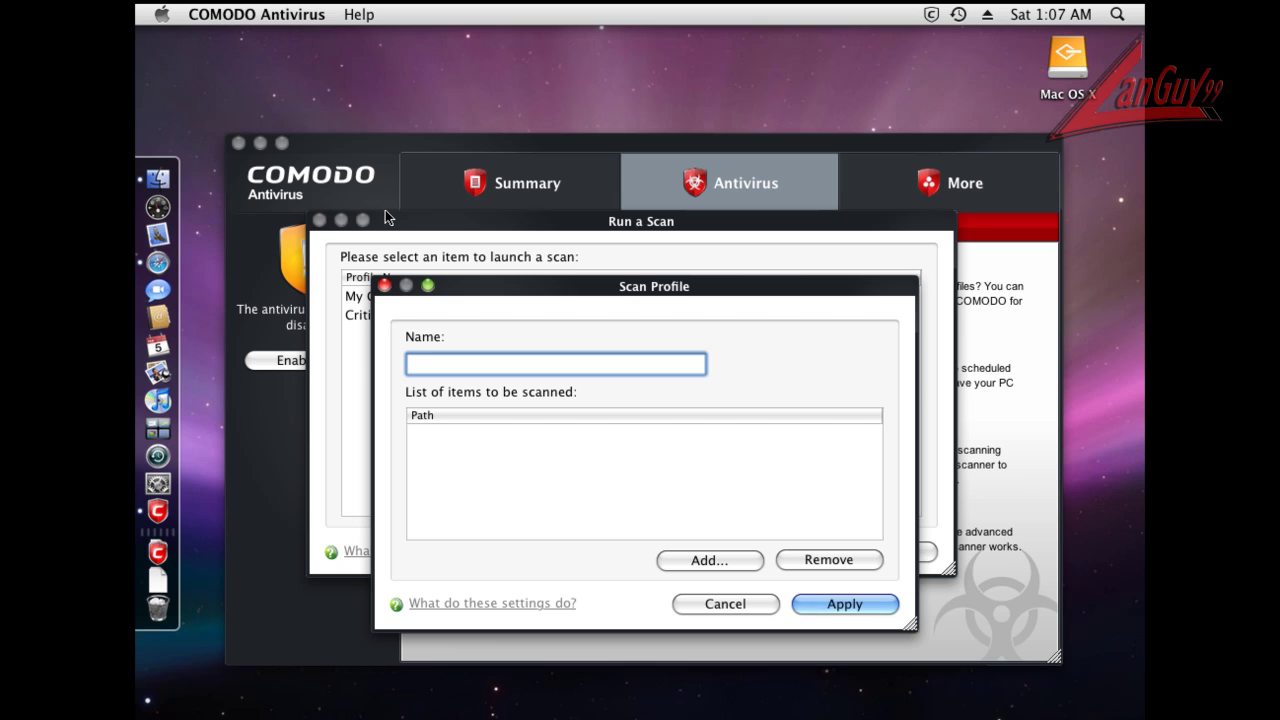
Name the new scan profile 'custom scan'
{"action": "type", "text": "custom "}
{"action": "type", "text": "s"}
{"action": "type", "text": "scan"}
{"action": "key", "text": "BackSpace"}
{"action": "key", "text": "BackSpace"}
{"action": "key", "text": "BackSpace"}
{"action": "key", "text": "BackSpace"}
{"action": "type", "text": "ca"}
{"action": "type", "text": "n"}
Add the Downloads folder to the profile's items to scan
{"action": "left_click", "coordinate": [707, 561]}
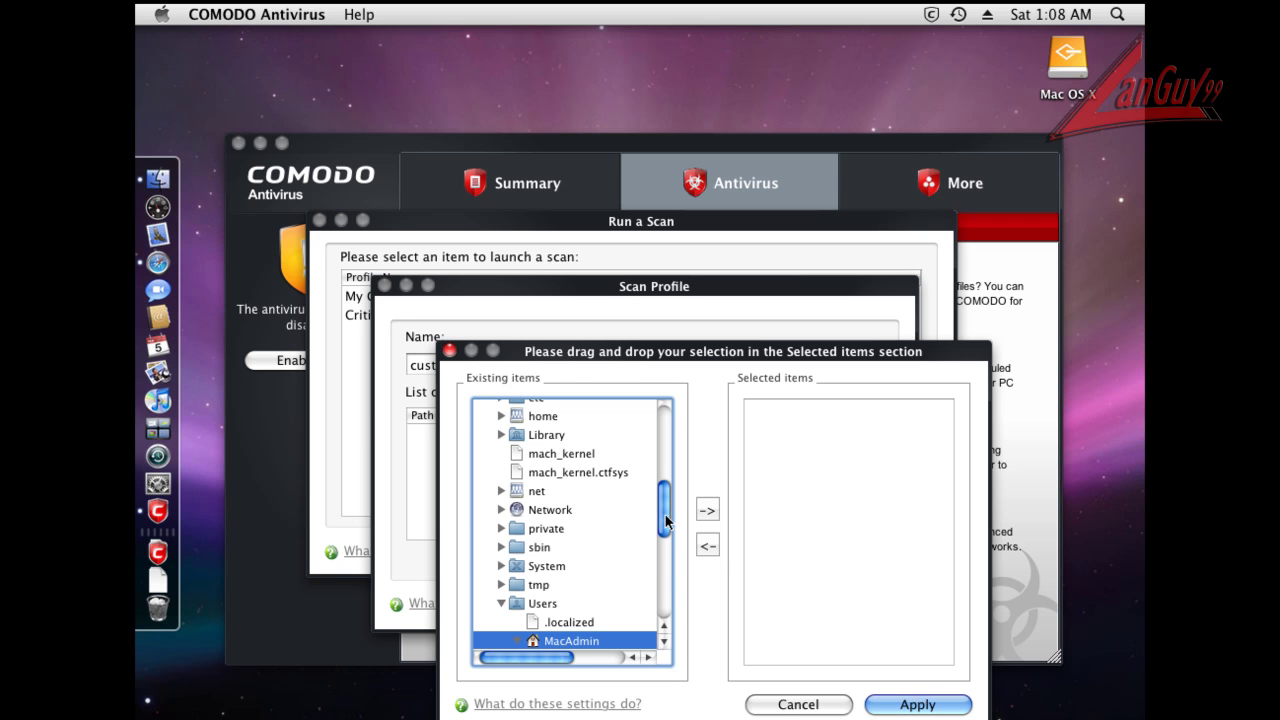
{"action": "left_click_drag", "start_coordinate": [667, 520], "coordinate": [651, 497]}
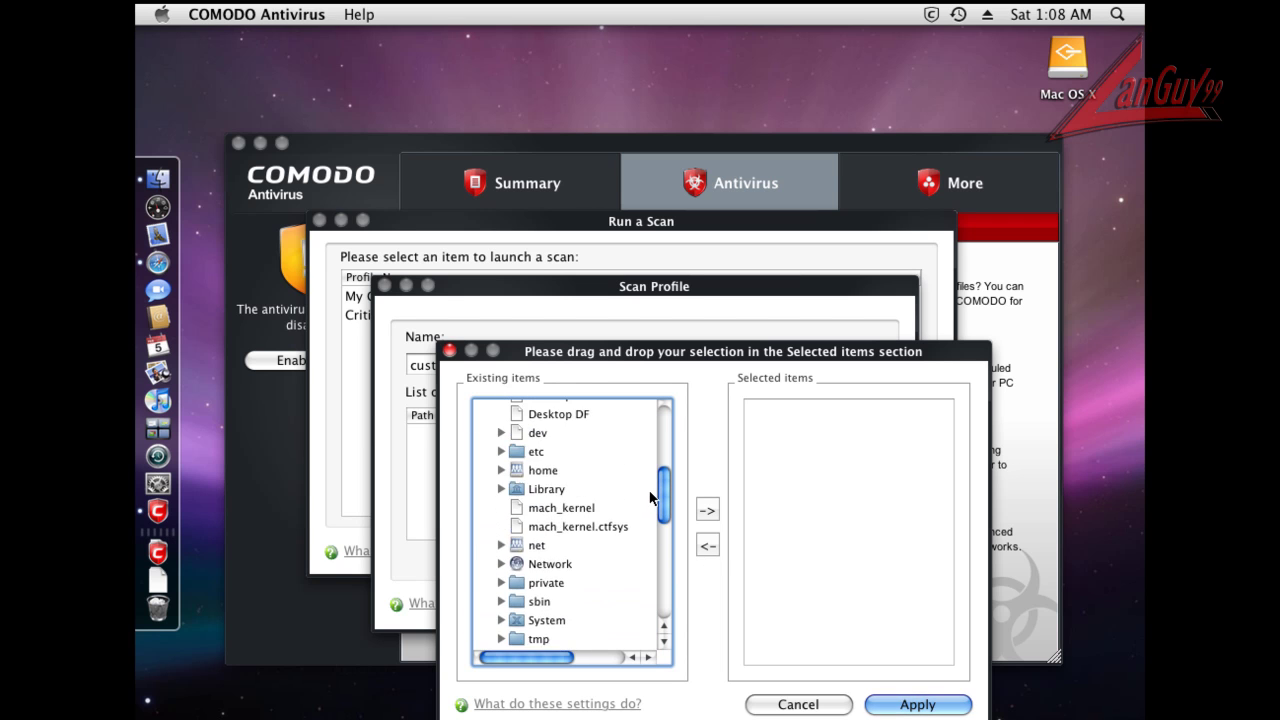
{"action": "scroll", "coordinate": [650, 497], "scroll_direction": "up", "scroll_amount": 5}
{"action": "scroll", "coordinate": [645, 462], "scroll_direction": "up", "scroll_amount": 4}
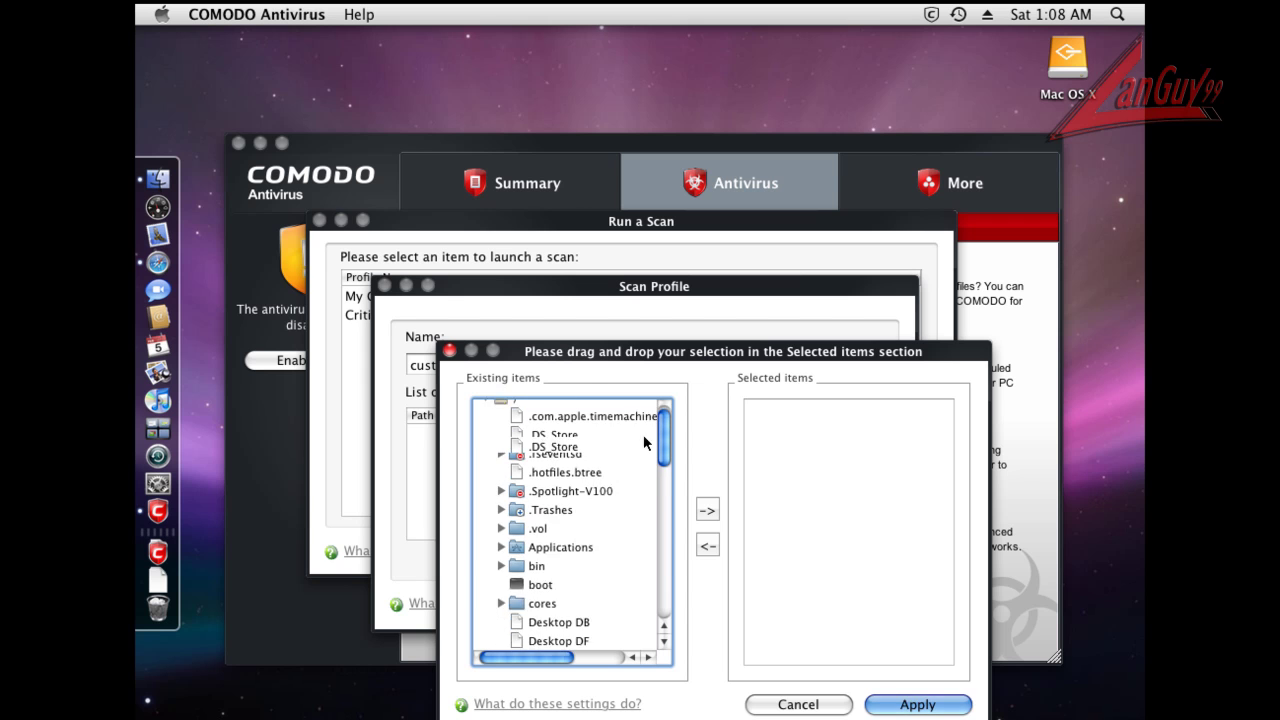
{"action": "left_click_drag", "start_coordinate": [660, 440], "coordinate": [660, 592]}
{"action": "left_click", "coordinate": [600, 514]}
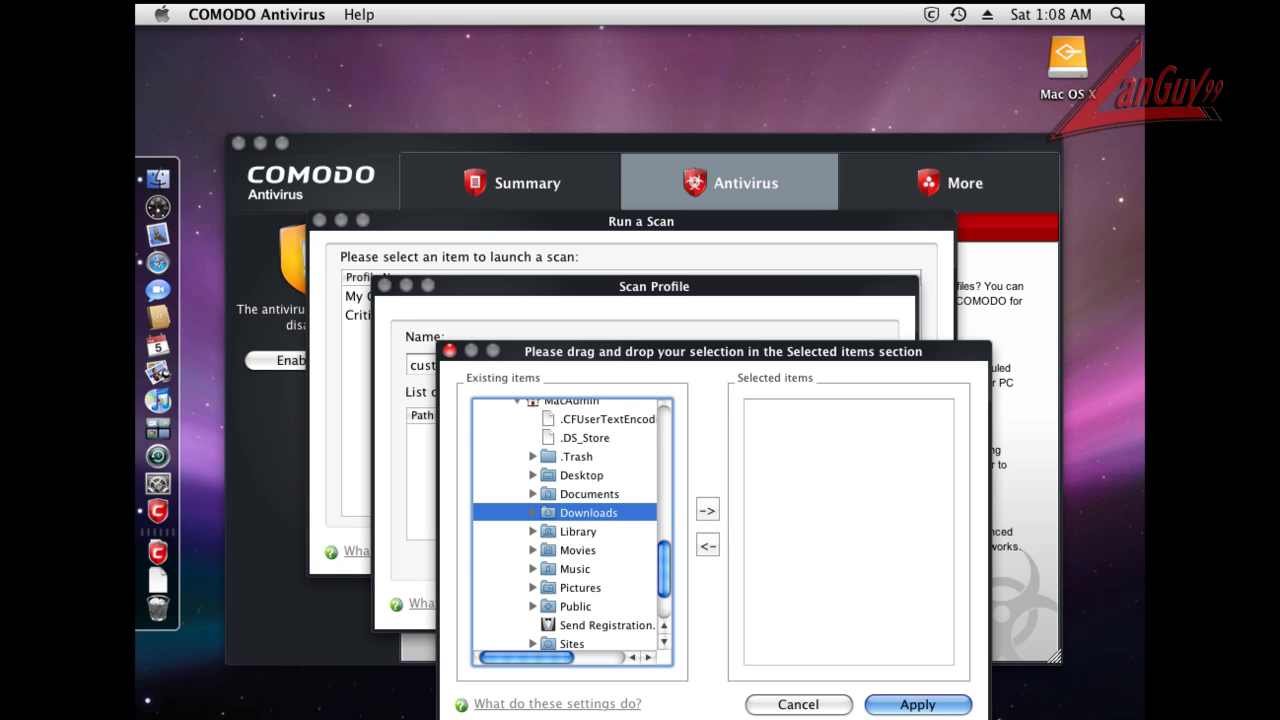
{"action": "left_click", "coordinate": [707, 511]}
{"action": "left_click", "coordinate": [917, 703]}
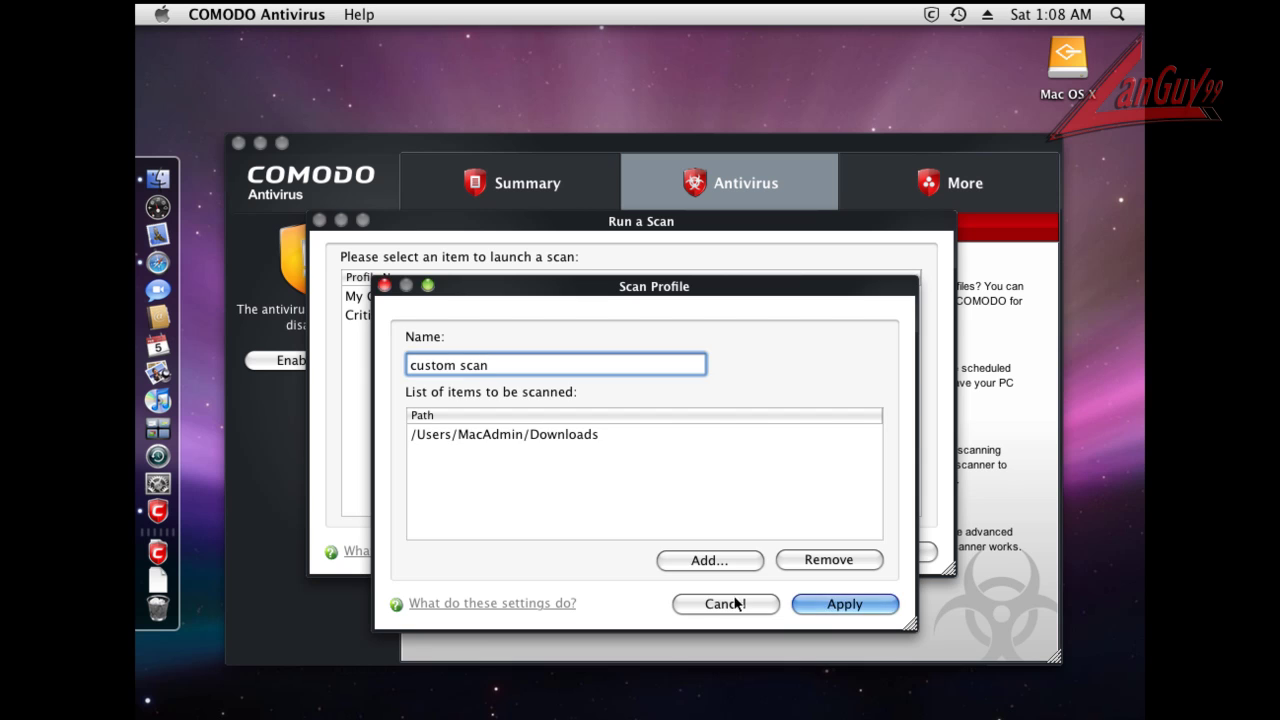
Save the custom scan profile, then select it and run the scan
{"action": "left_click", "coordinate": [843, 603]}
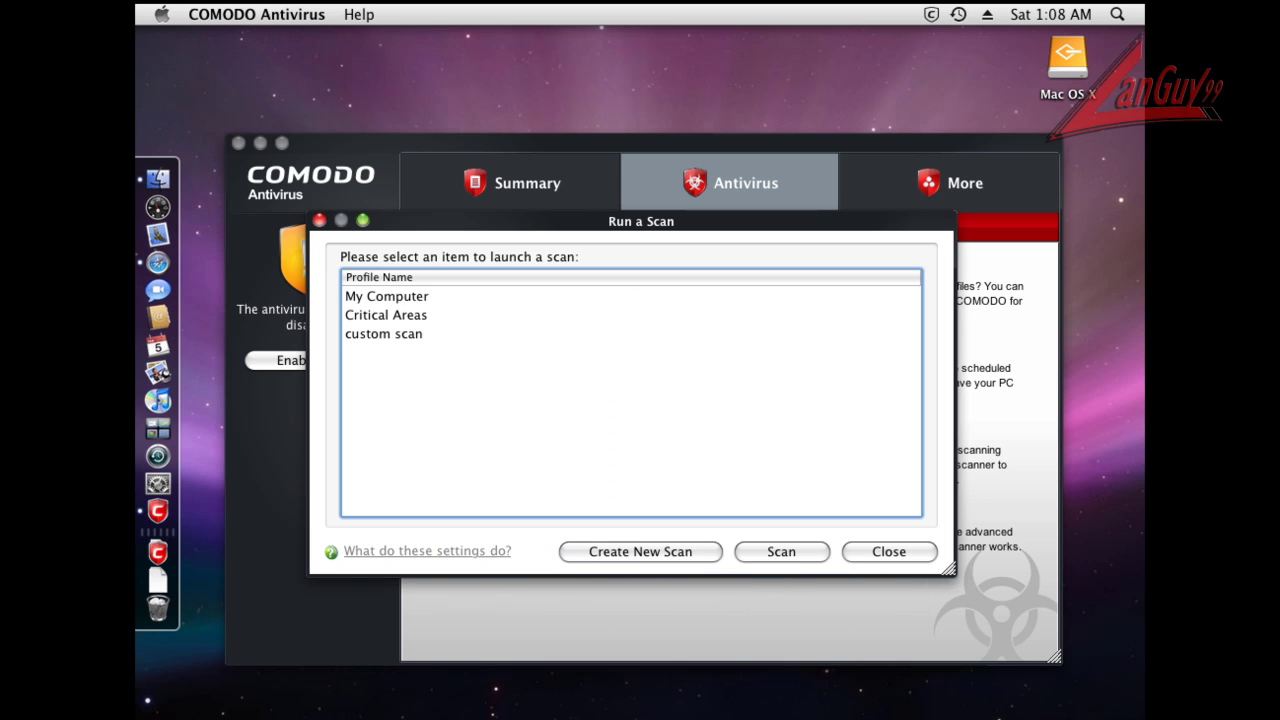
{"action": "left_click", "coordinate": [405, 336]}
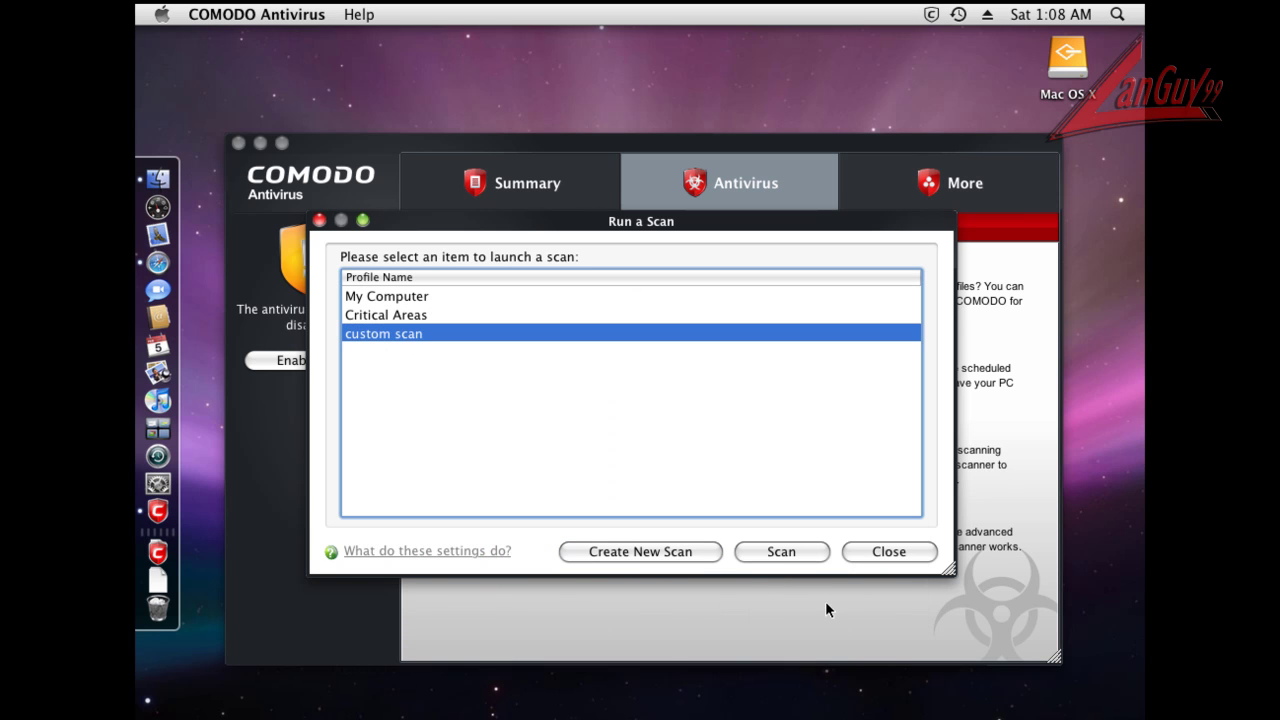
{"action": "left_click", "coordinate": [787, 552]}
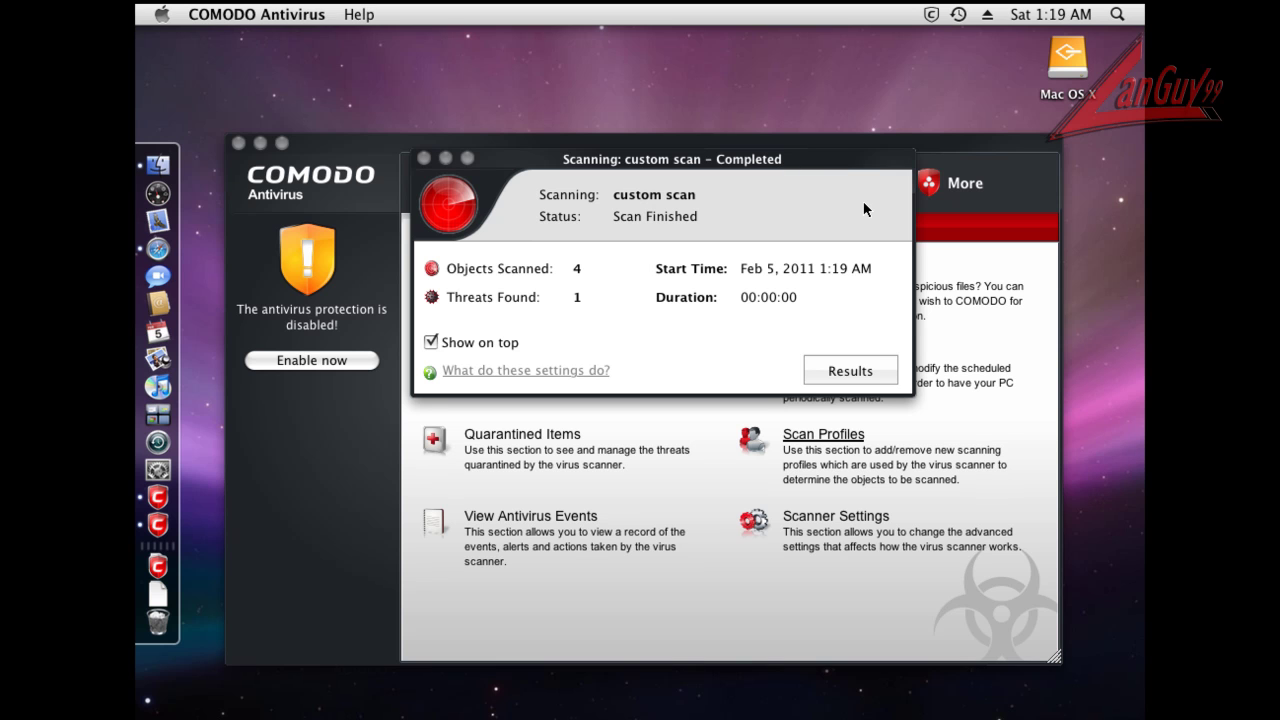
Clean and delete the eicar.com threat, close Scan Results, and open Downloads to check it
{"action": "left_click_drag", "start_coordinate": [832, 161], "coordinate": [807, 121]}
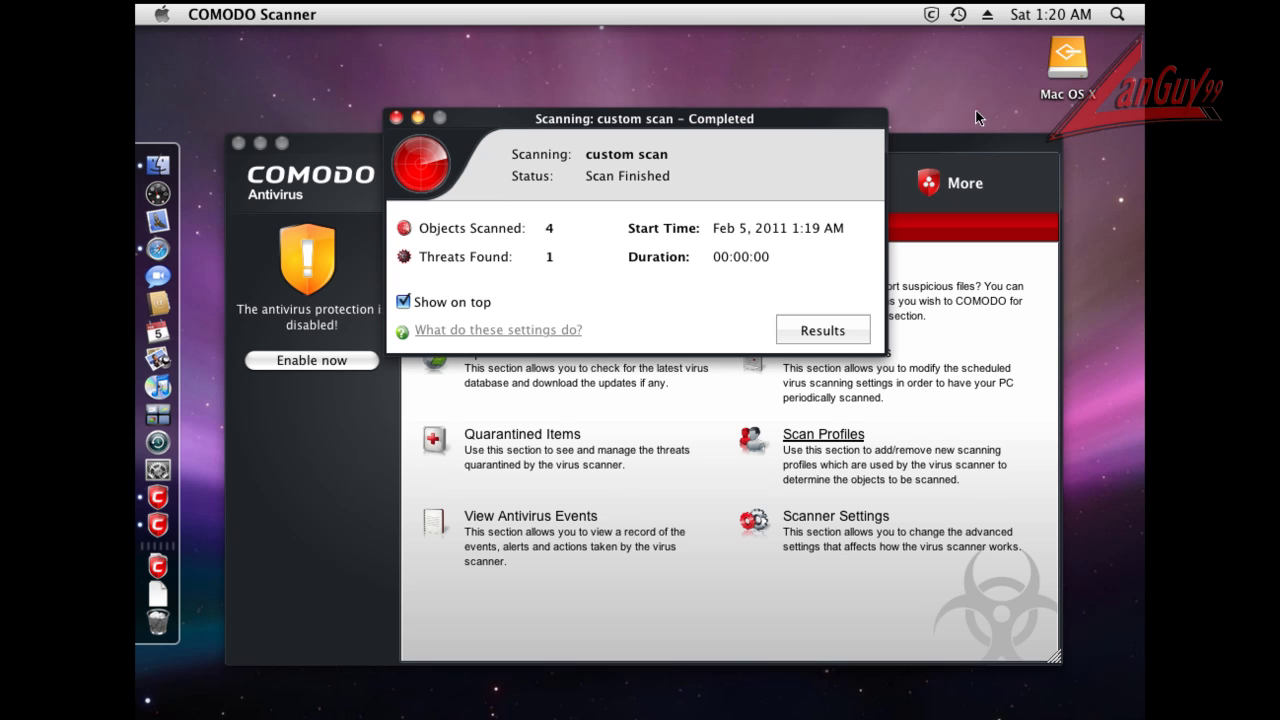
{"action": "left_click", "coordinate": [830, 333]}
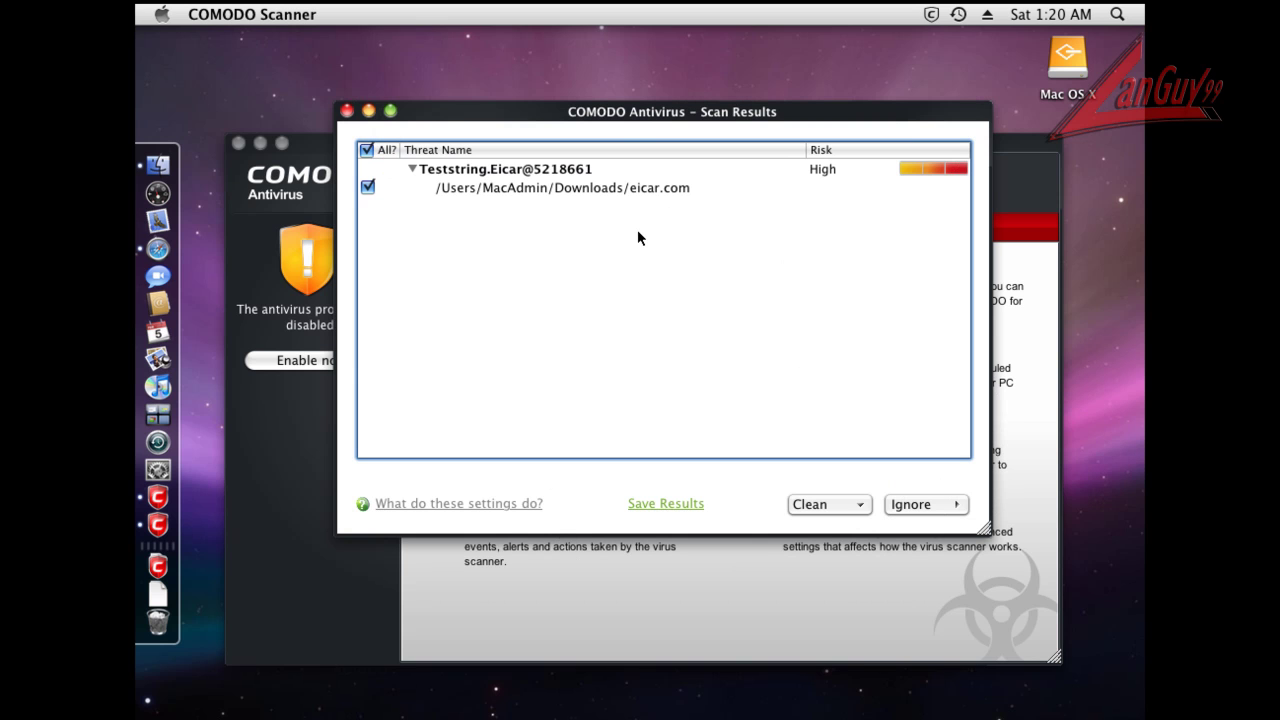
{"action": "left_click", "coordinate": [826, 504]}
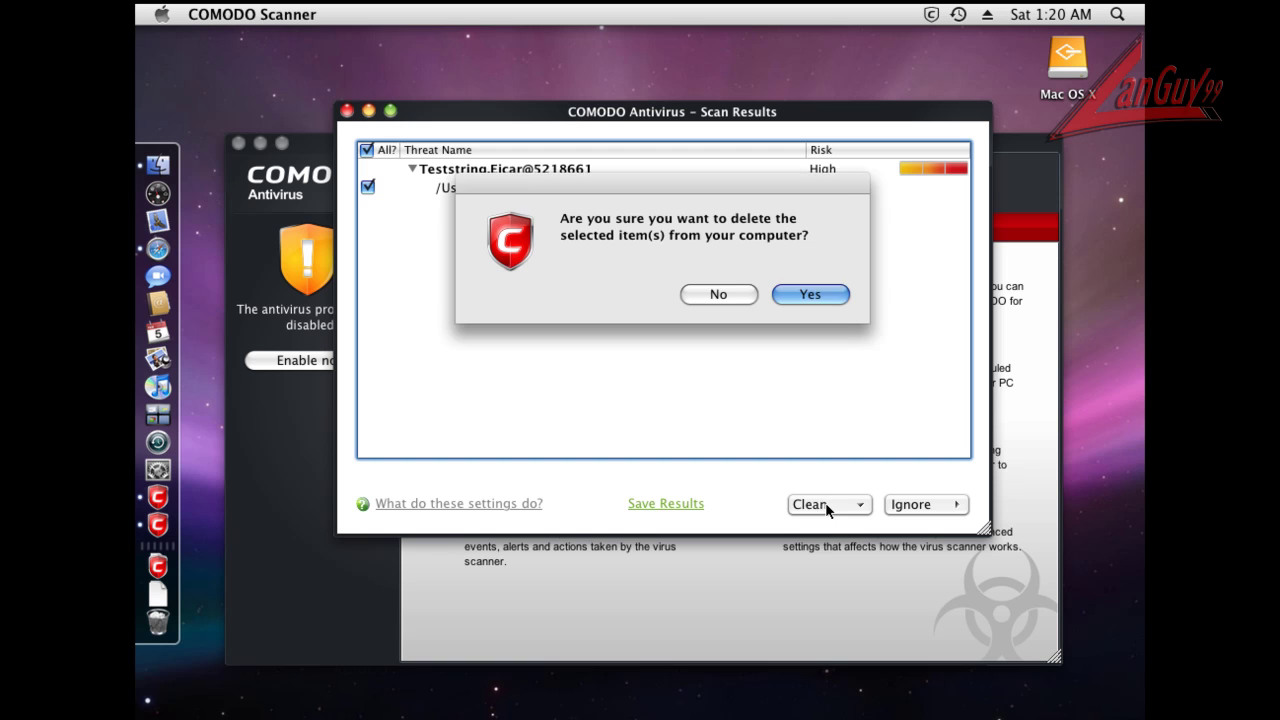
{"action": "left_click", "coordinate": [810, 296]}
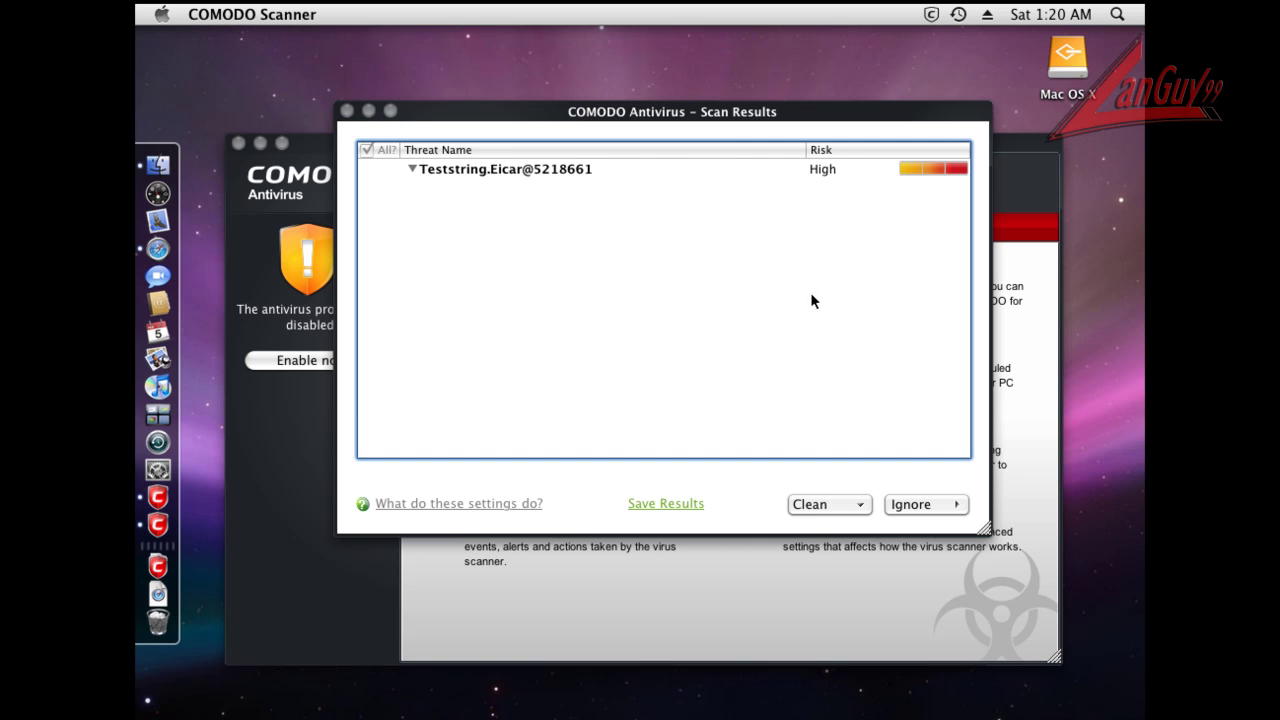
{"action": "left_click", "coordinate": [346, 111]}
{"action": "left_click", "coordinate": [158, 579]}
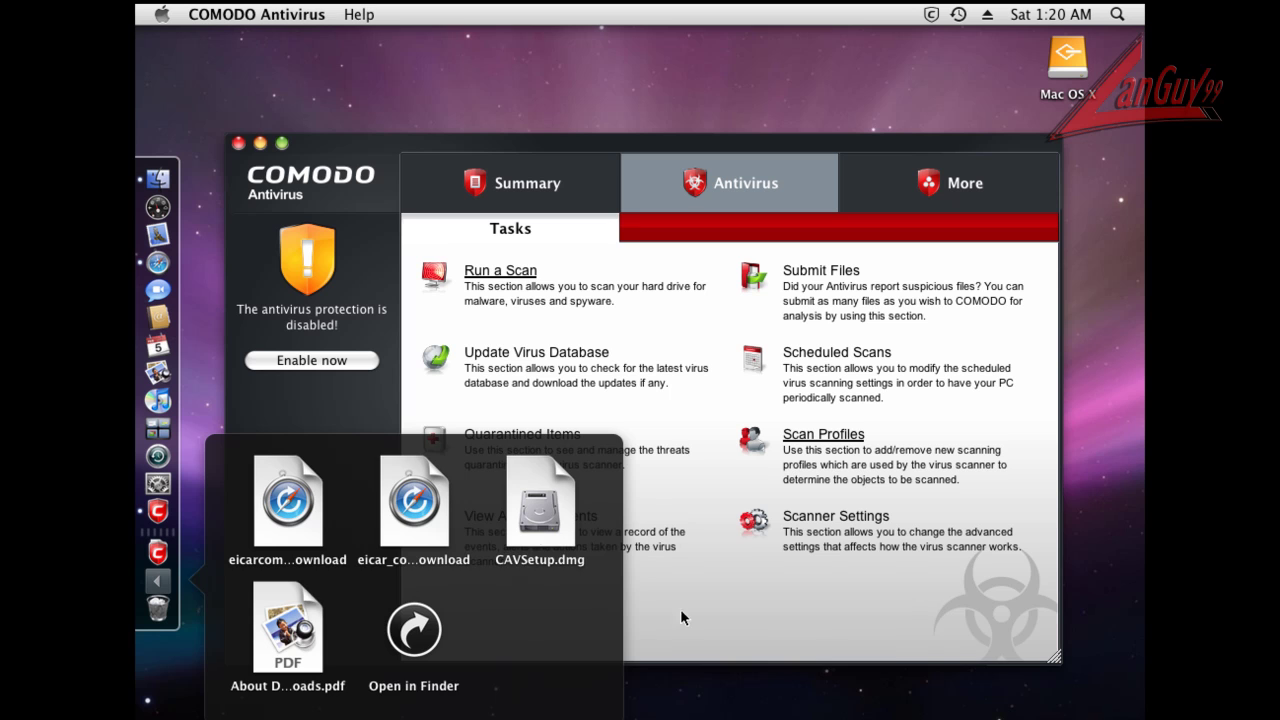
Confirm eicar.com is gone, review the Summary showing six threats, and close COMODO
{"action": "left_click", "coordinate": [865, 581]}
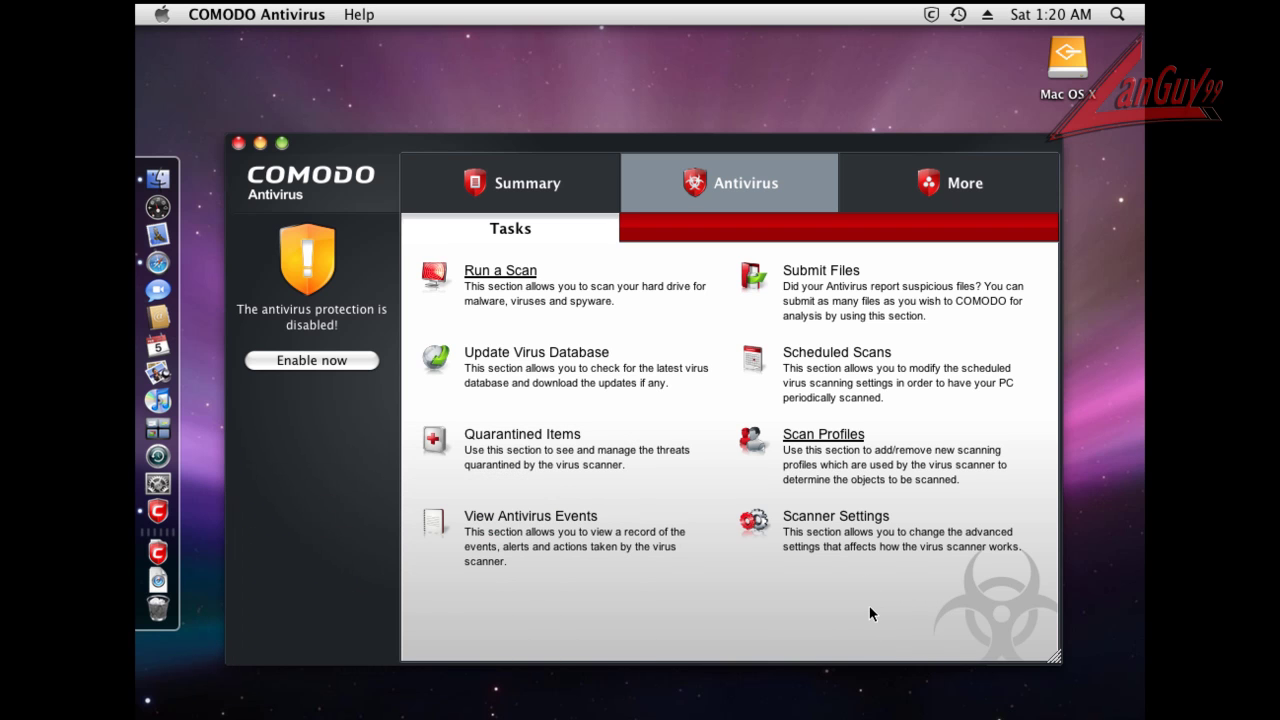
{"action": "left_click", "coordinate": [529, 187]}
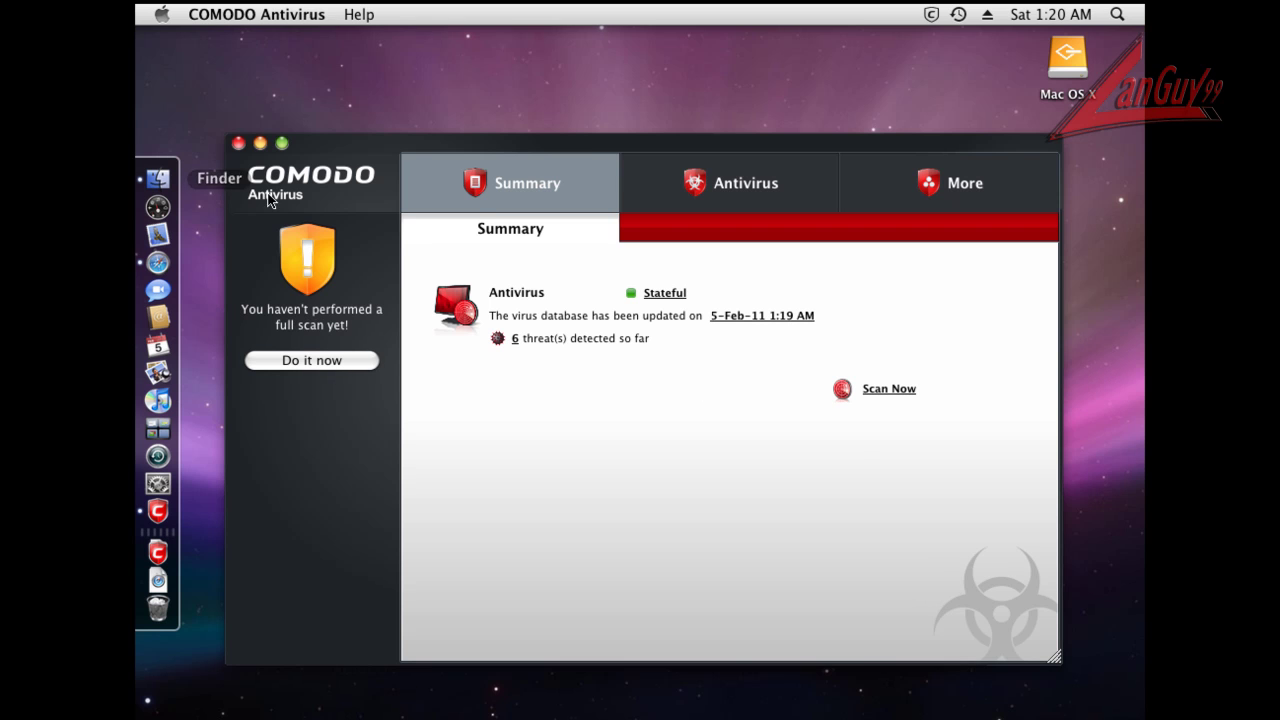
{"action": "left_click", "coordinate": [238, 140]}
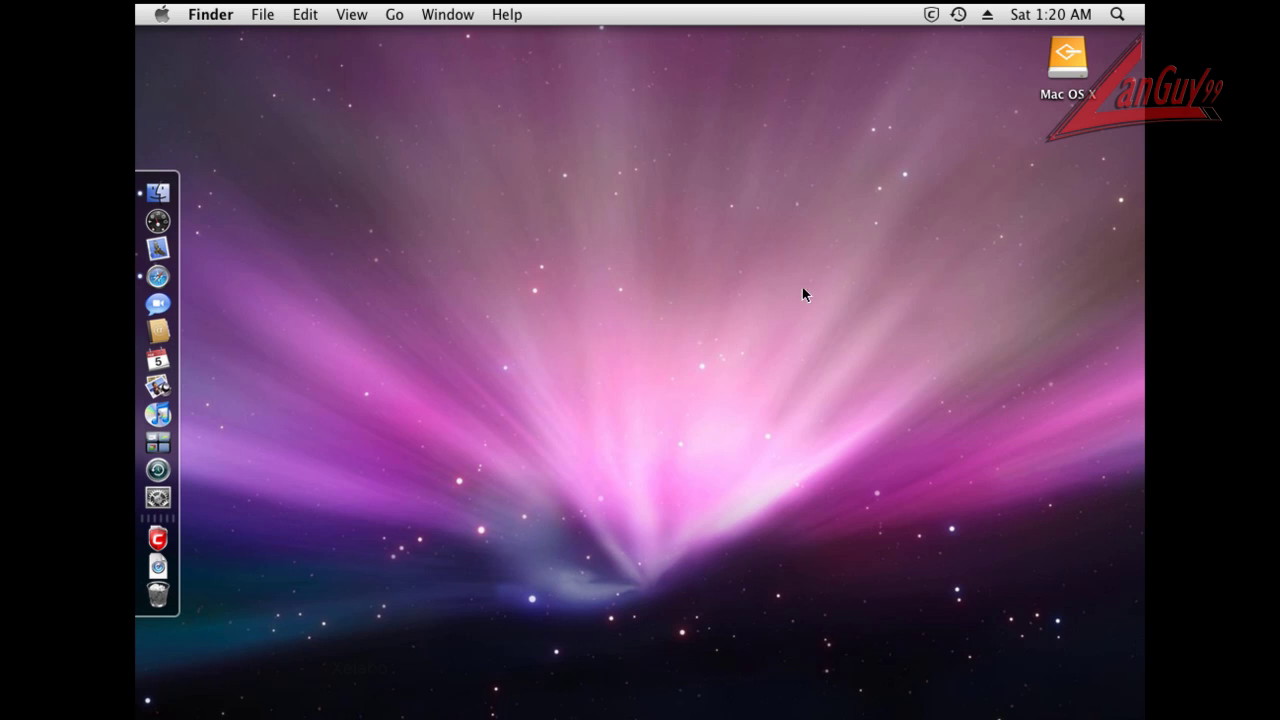